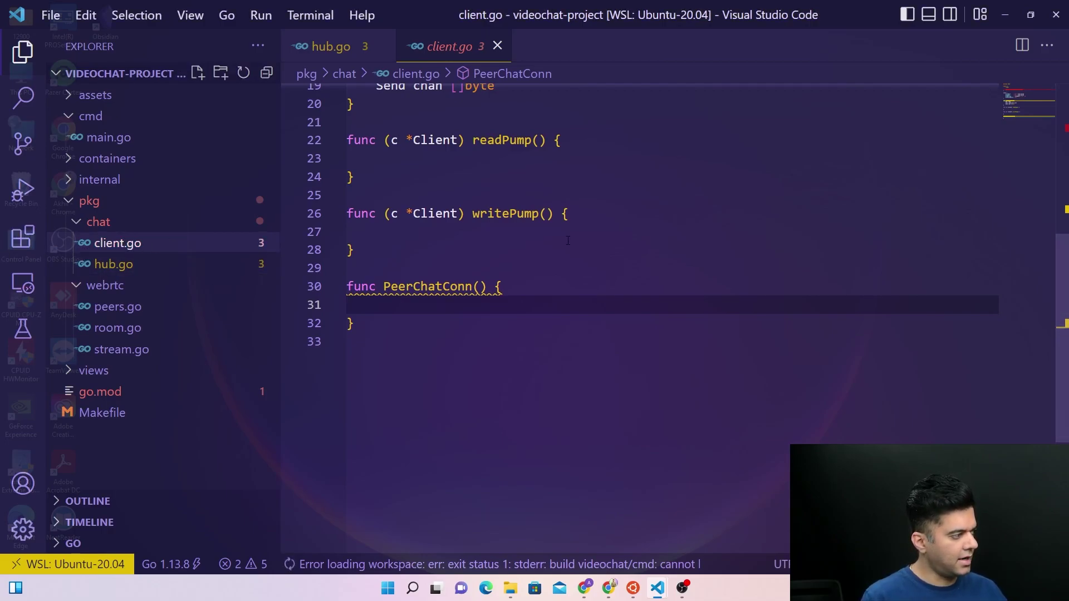
Review hub.go, then the Client struct and constants block in client.go
key(Up)
key(Up)
key(Up)
scroll(586, 334, up, 5)
click(114, 264)
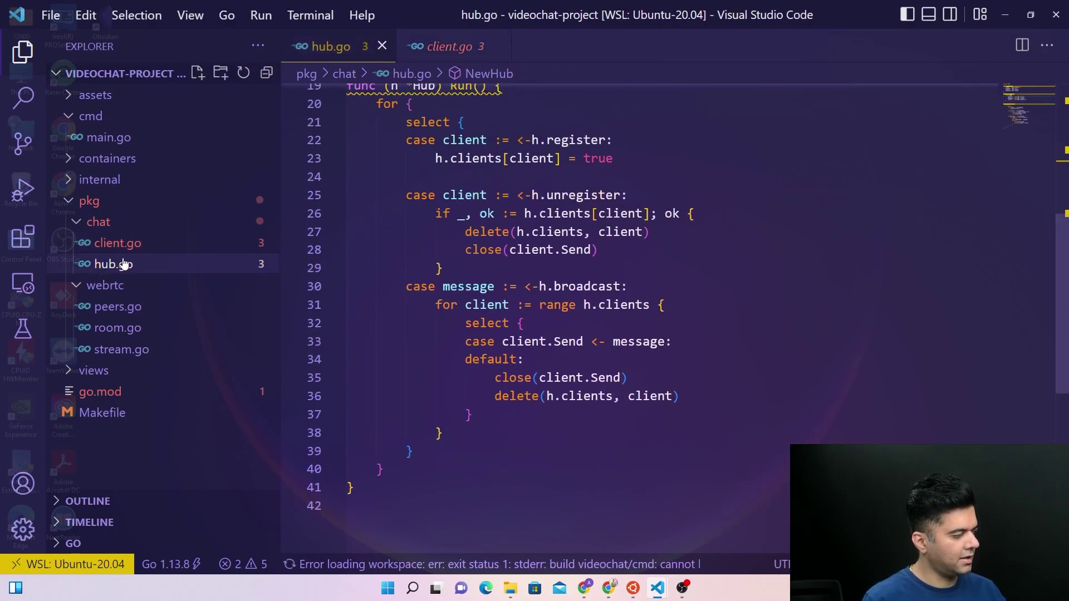
scroll(584, 335, up, 5)
click(149, 248)
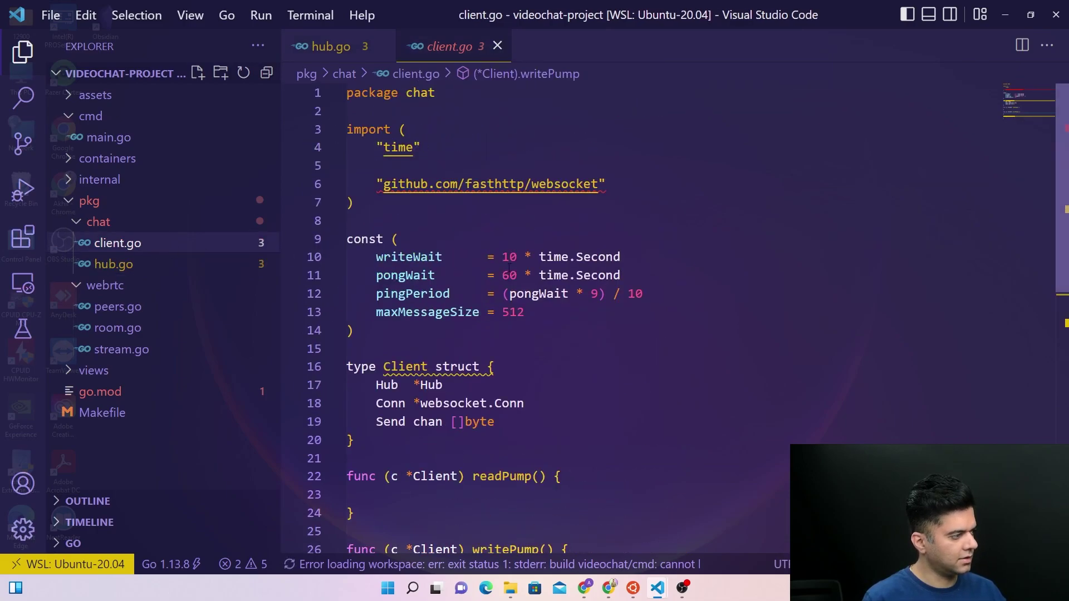
scroll(585, 335, down, 2)
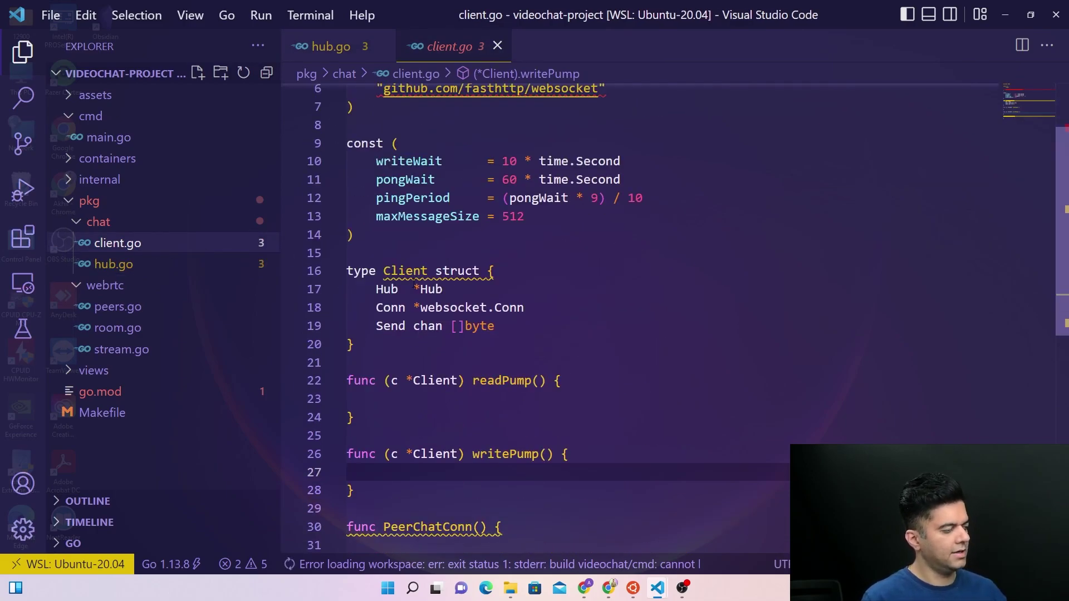
mouse_move(354, 344)
mouse_down()
mouse_move(376, 289)
mouse_move(518, 276)
mouse_up()
click(368, 344)
scroll(392, 293, down, 1)
click(526, 275)
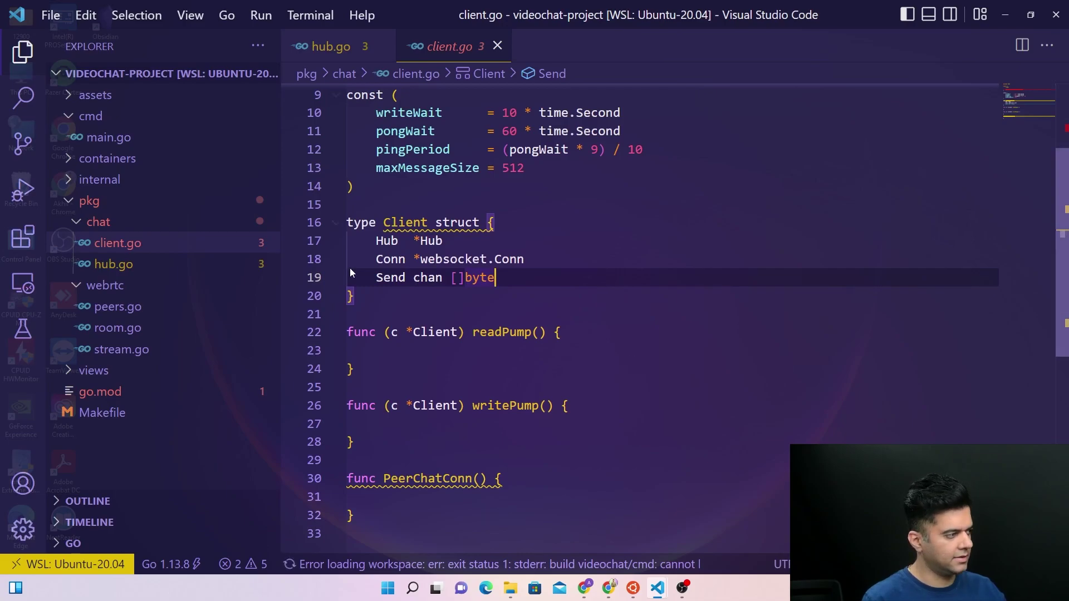
scroll(416, 215, up, 2)
drag(377, 209, 563, 278)
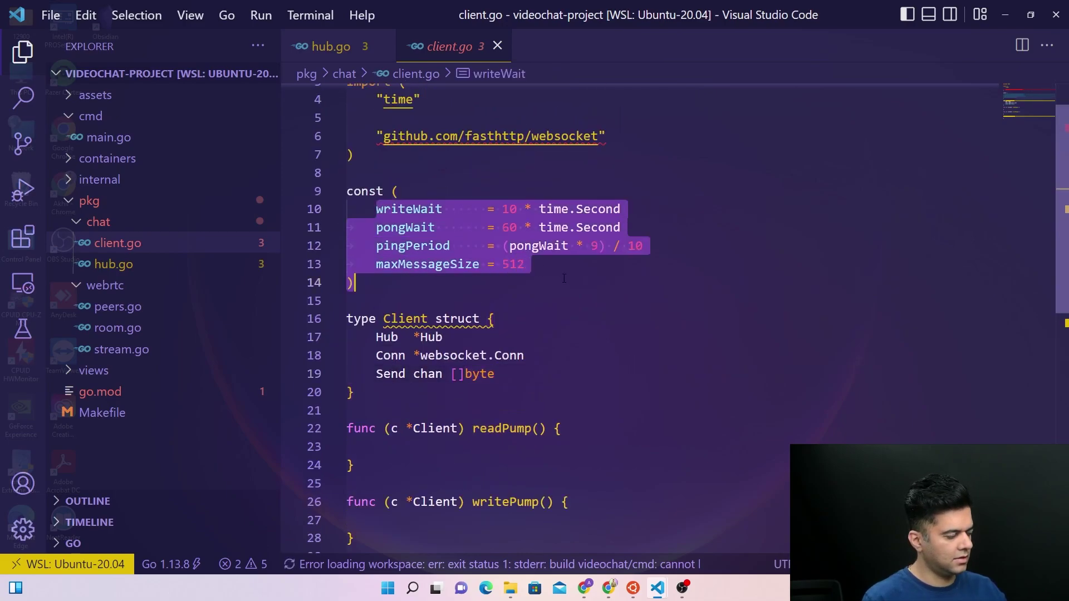
Below the constants, add a var block with newline = []byte{'\n'} and space = []byte{' '}
key(Down)
scroll(641, 256, down, 1)
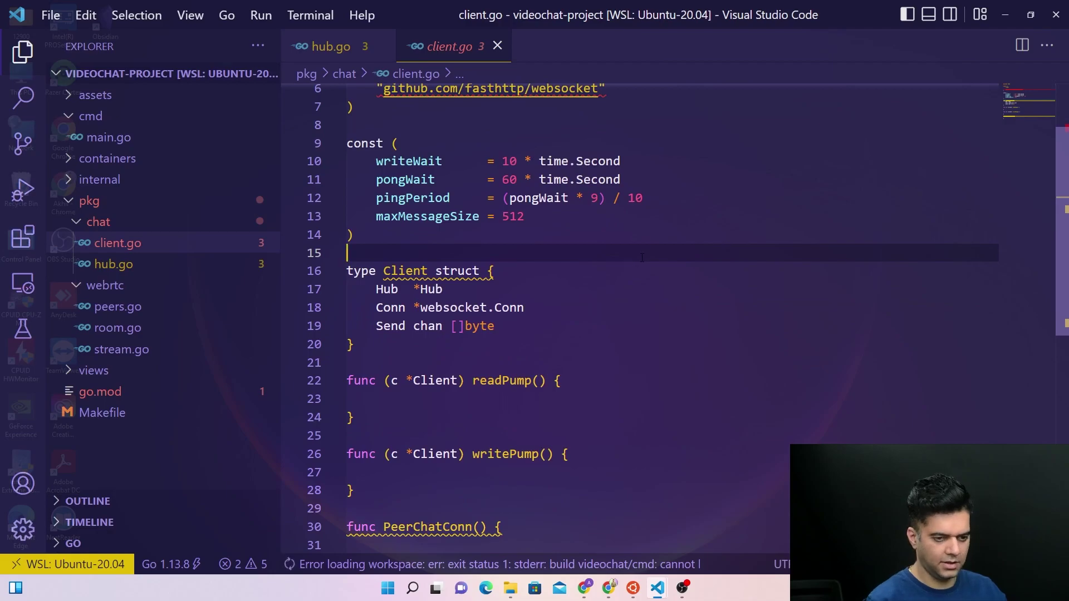
key(Return)
key(Return)
key(Up)
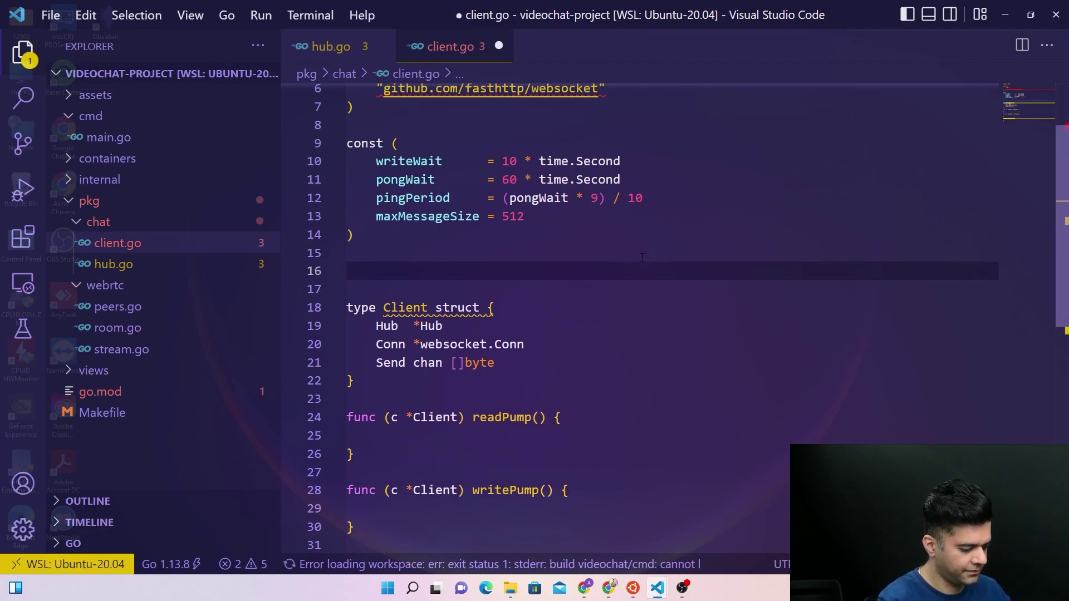
text(var)
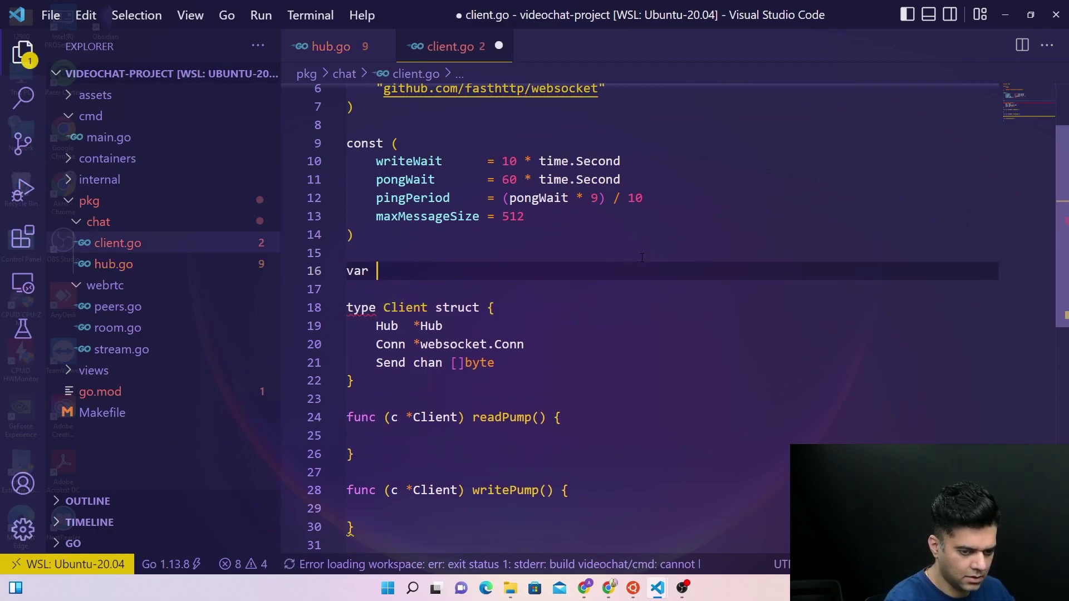
text( ()
key(Return)
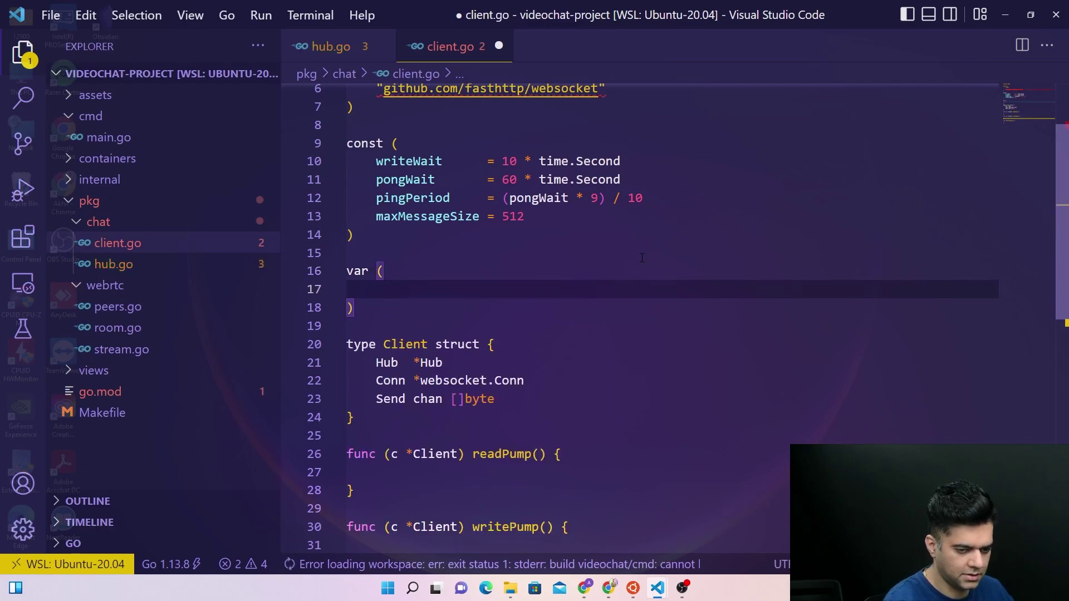
text(n)
key(BackSpace)
text(new)
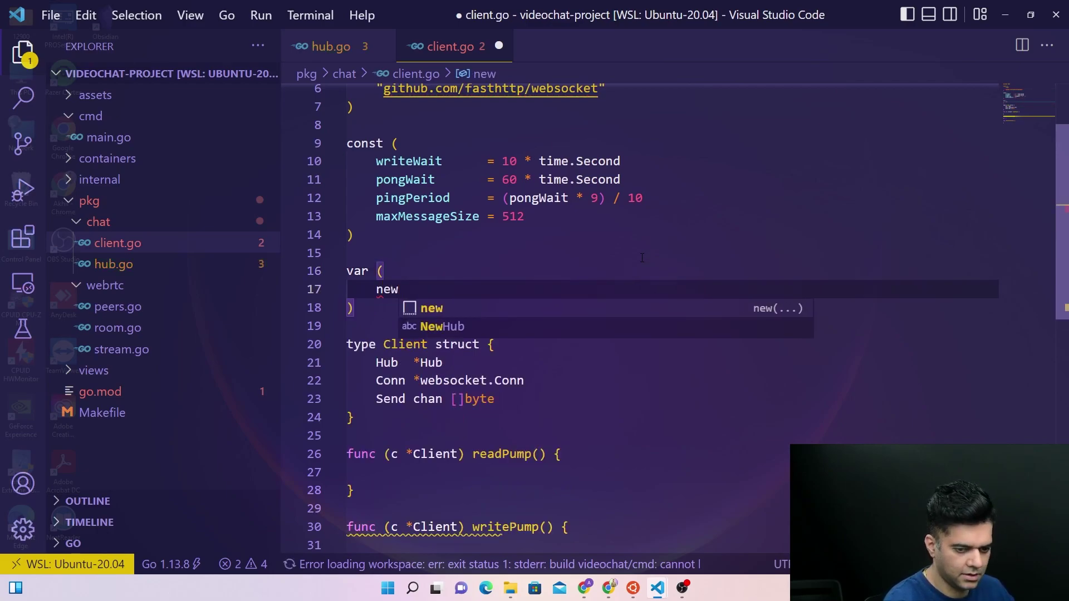
text(line )
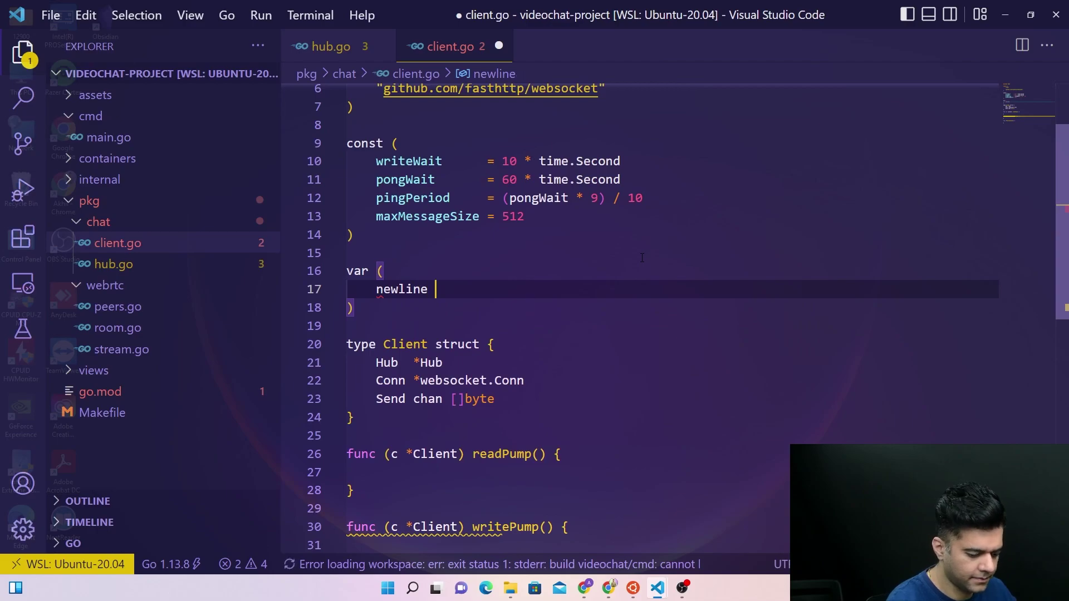
text(= []by)
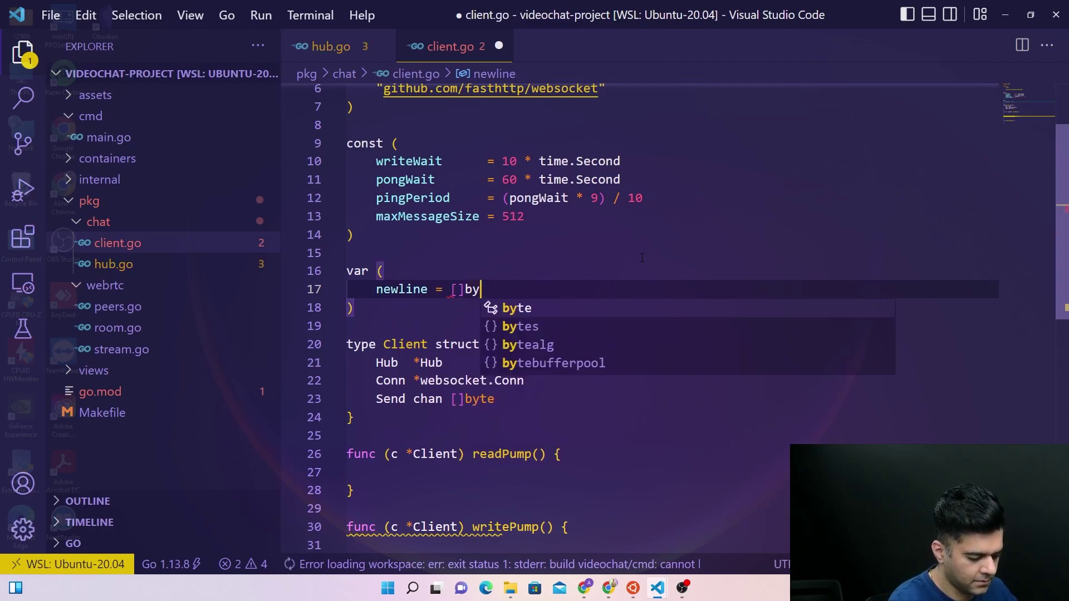
text(te{)
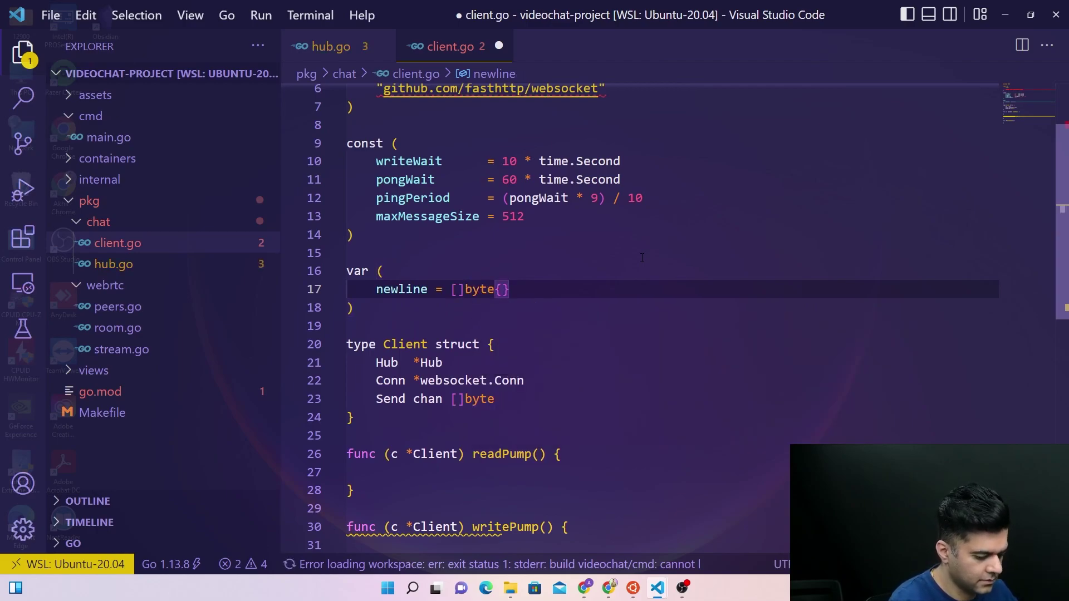
text('/n'})
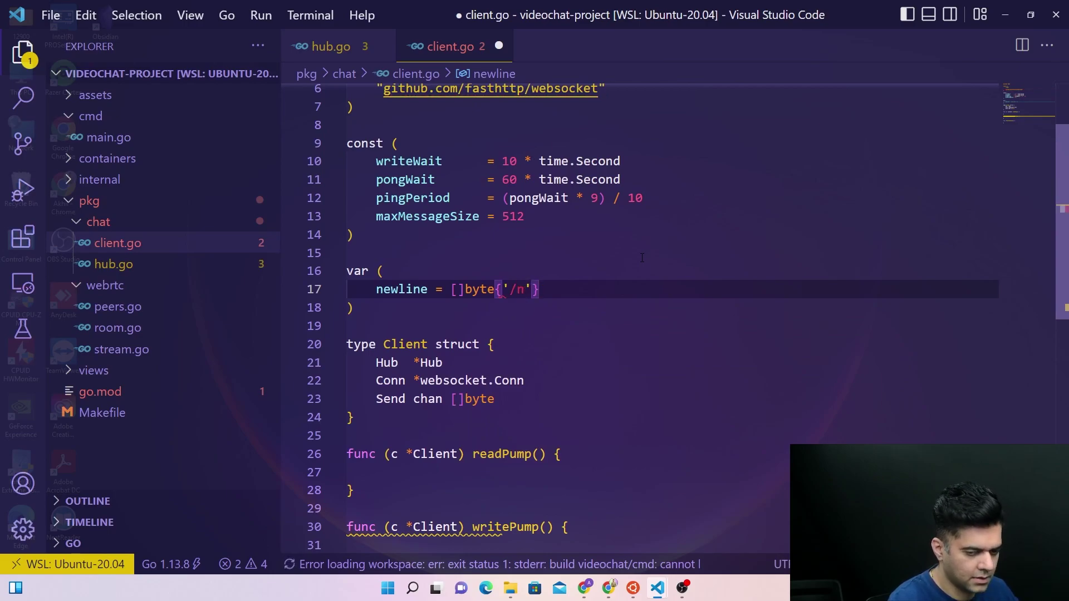
key(BackSpace)
text(\)
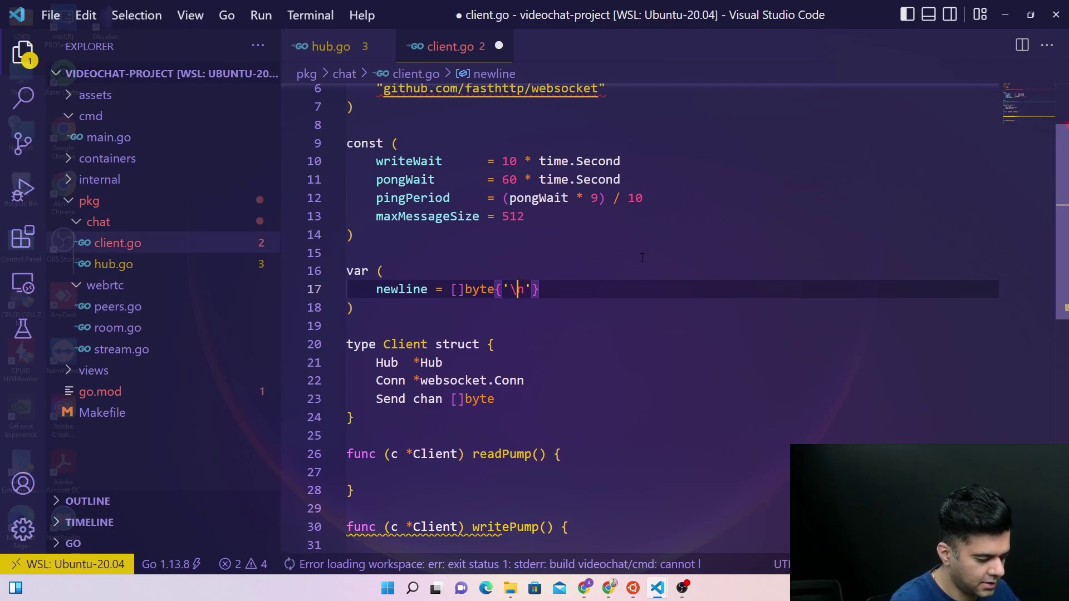
key(Return)
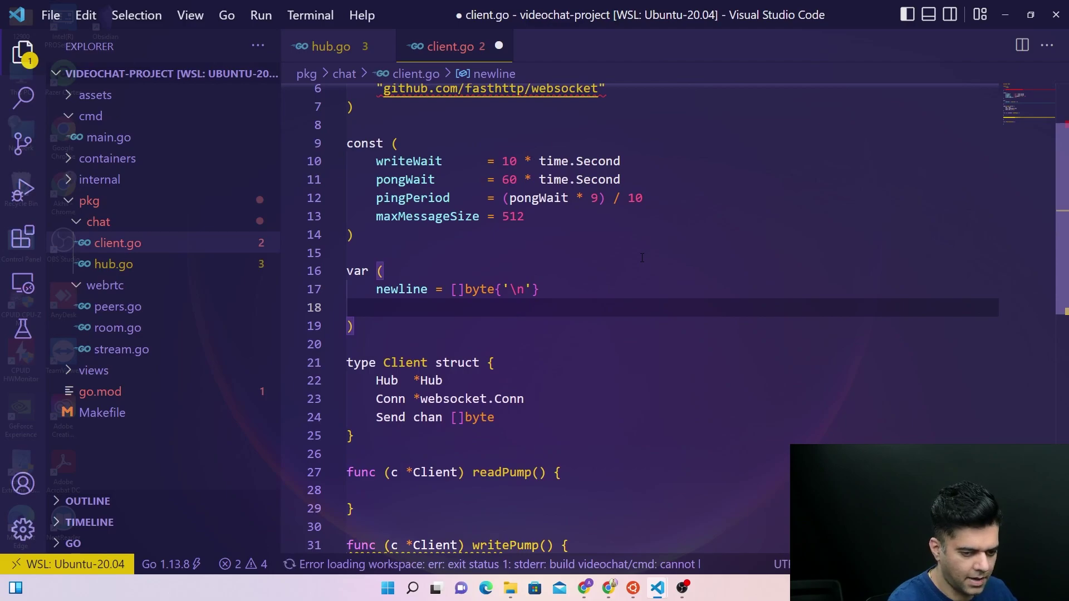
text(space)
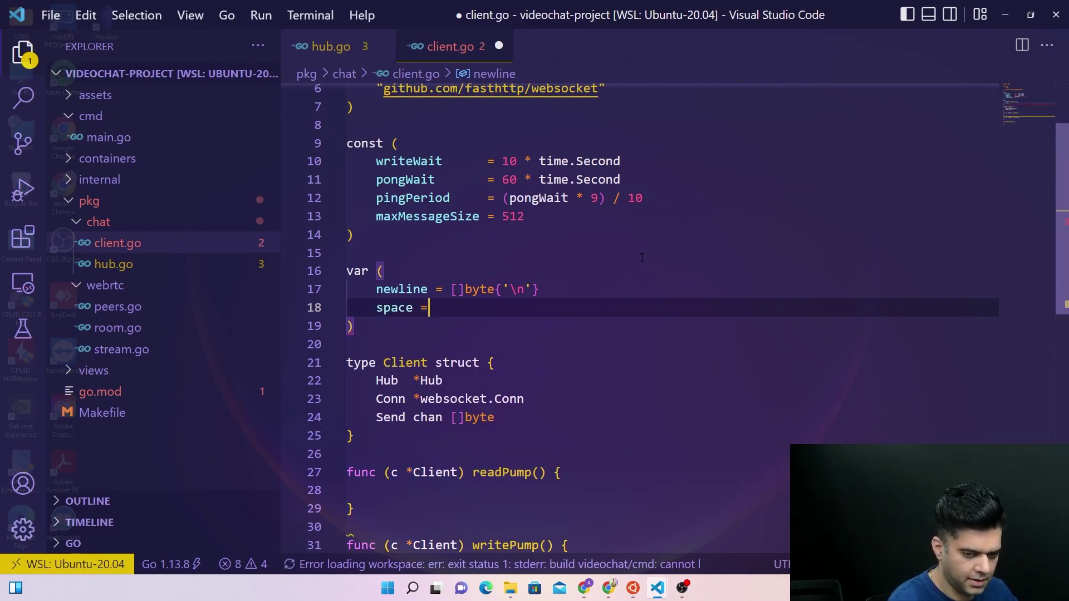
text( = []byte)
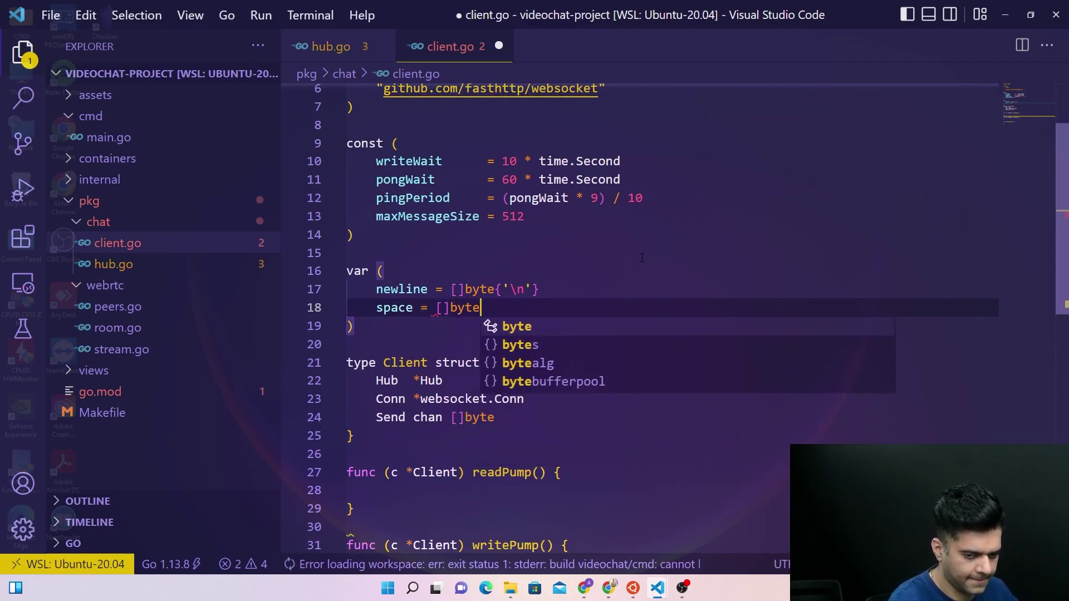
text({' ')
click(644, 252)
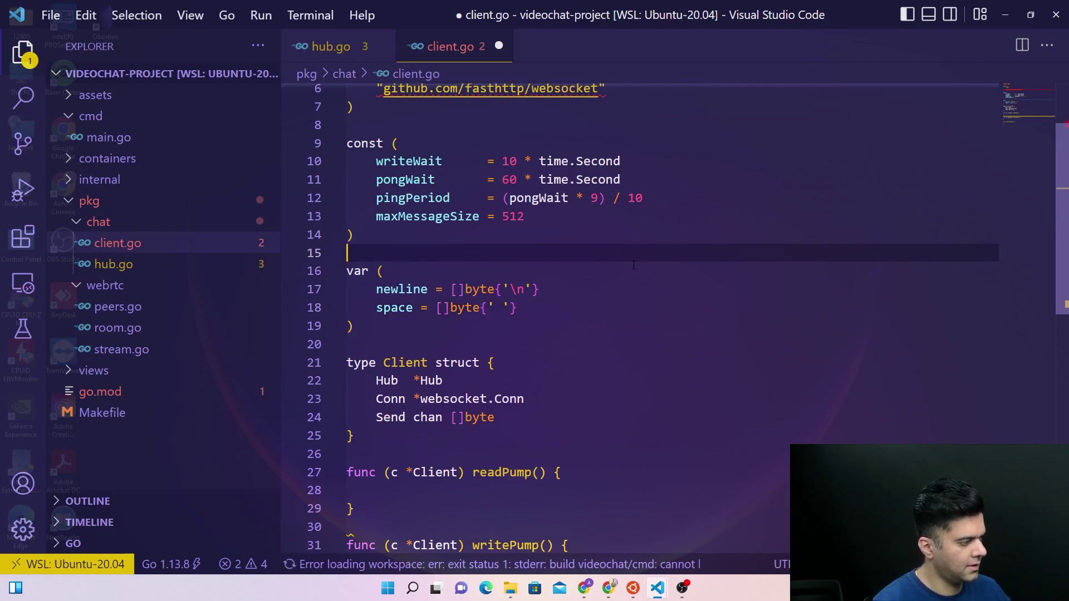
scroll(652, 262, down, 3)
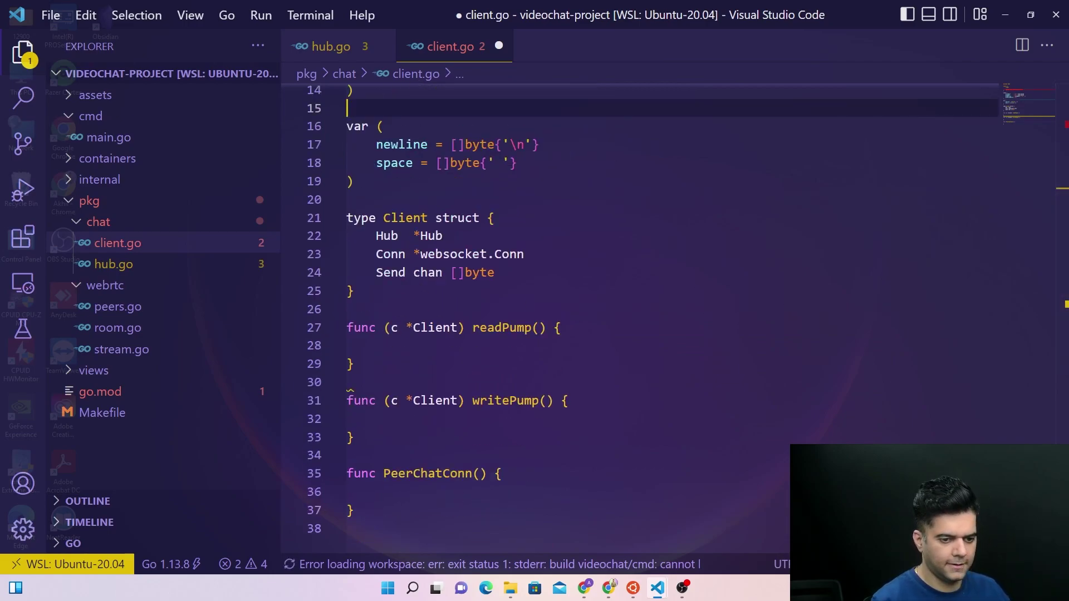
scroll(701, 306, down, 2)
Below the Client struct, declare upgrader as a websocket.FastHTTPUpgrader
click(387, 199)
key(Return)
key(Return)
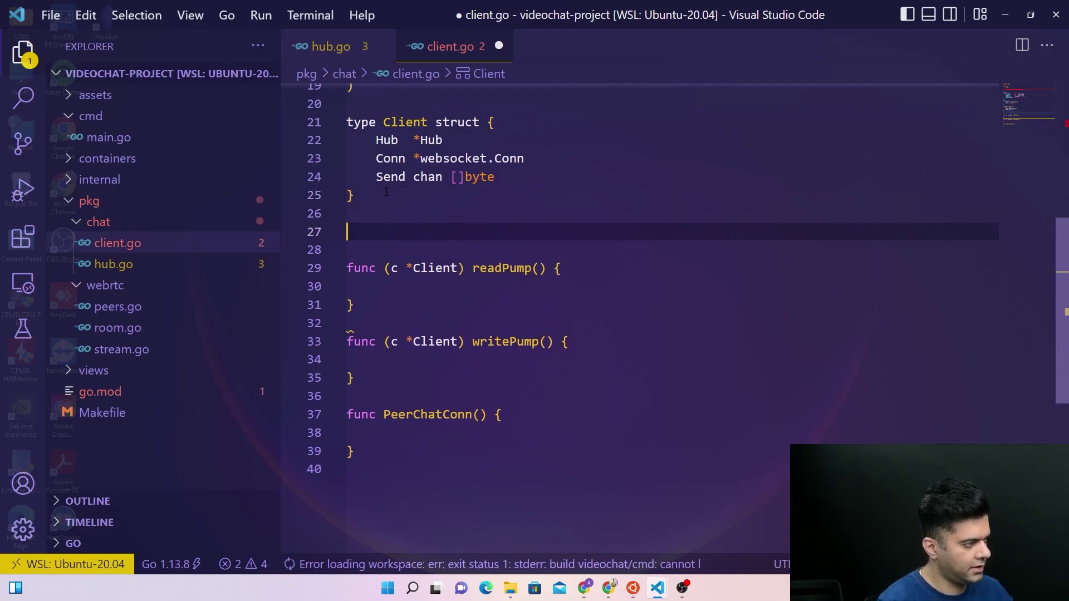
text(var )
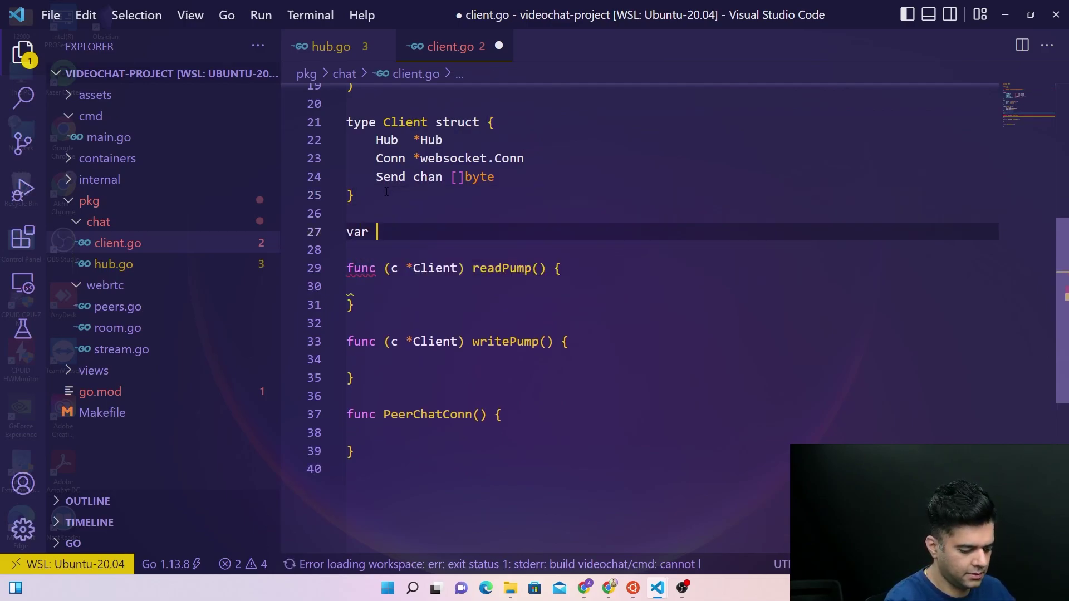
text(up)
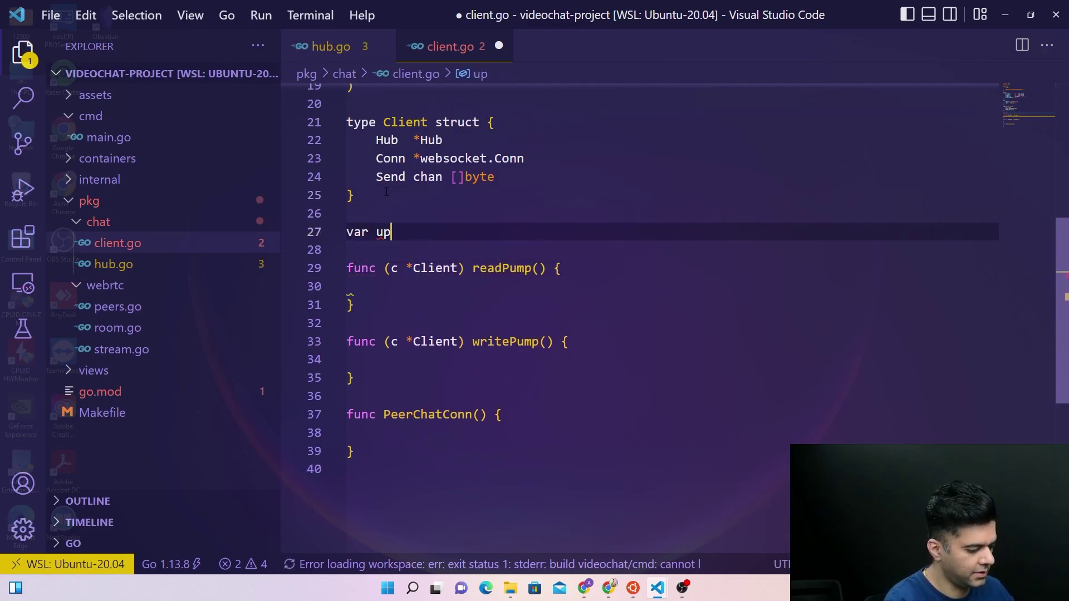
text(grader = webs)
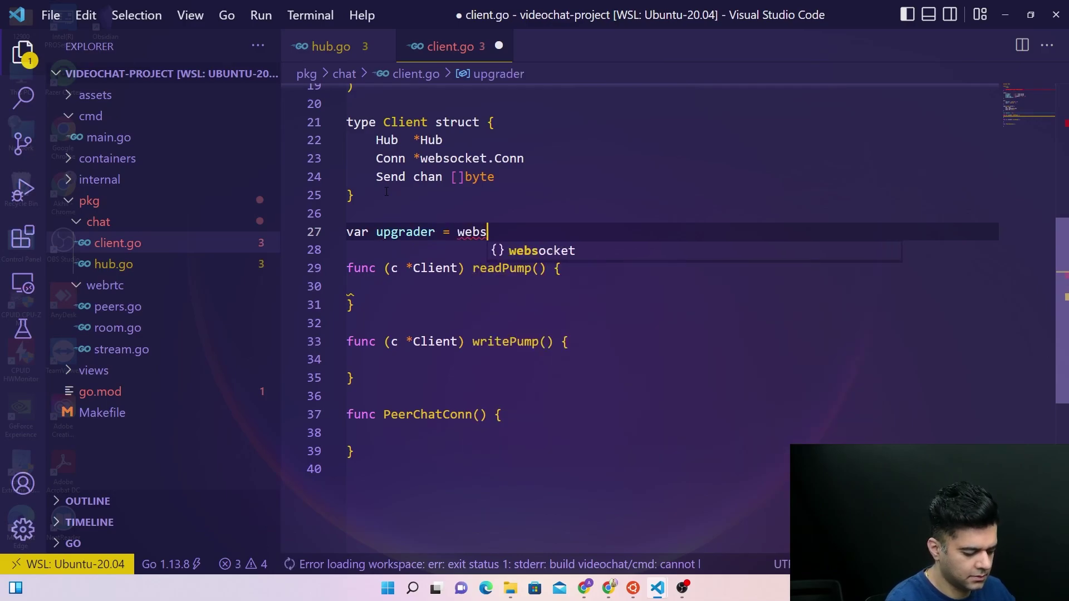
key(Tab)
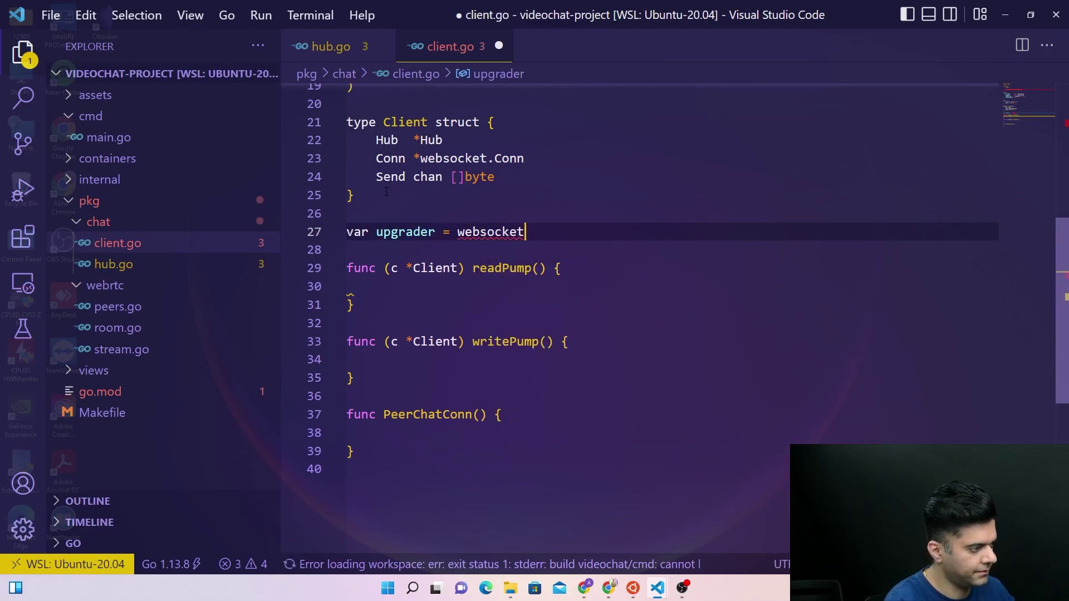
text(.Fa)
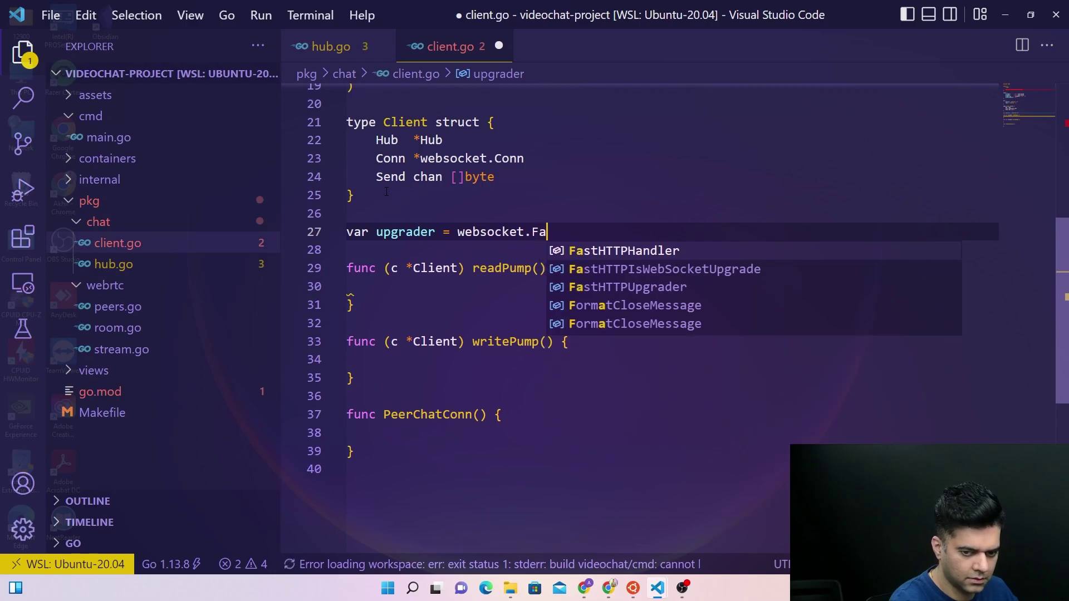
text(stHTTP)
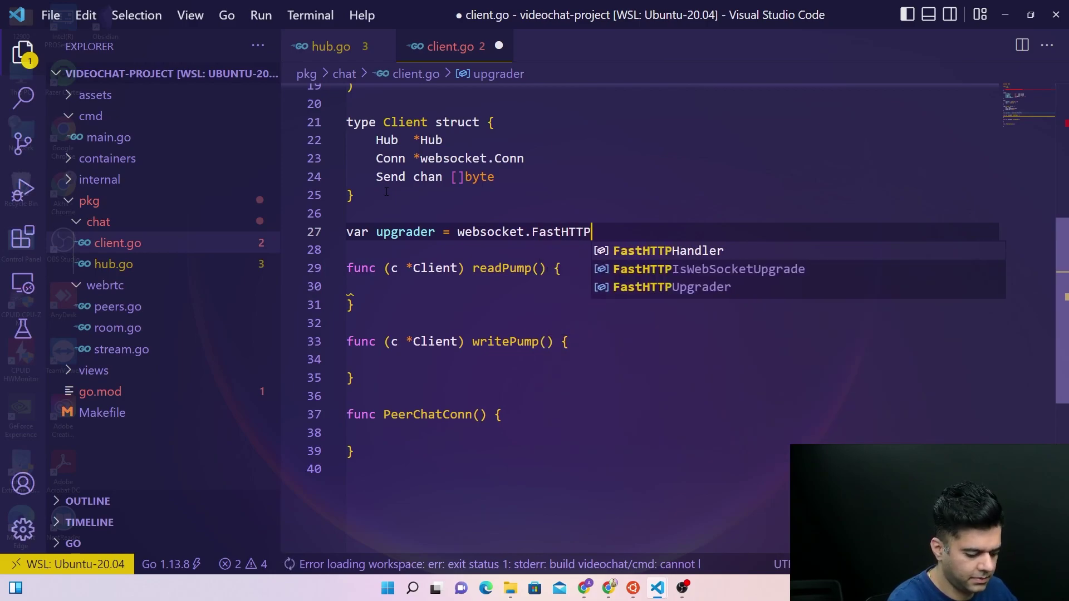
text(Up)
key(Down)
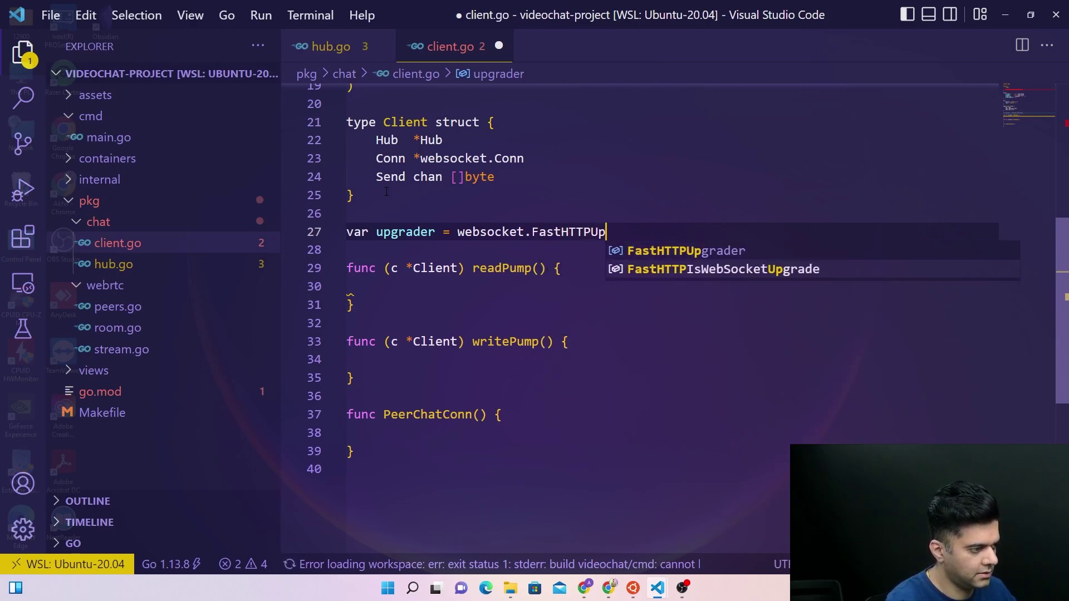
key(Up)
key(Tab)
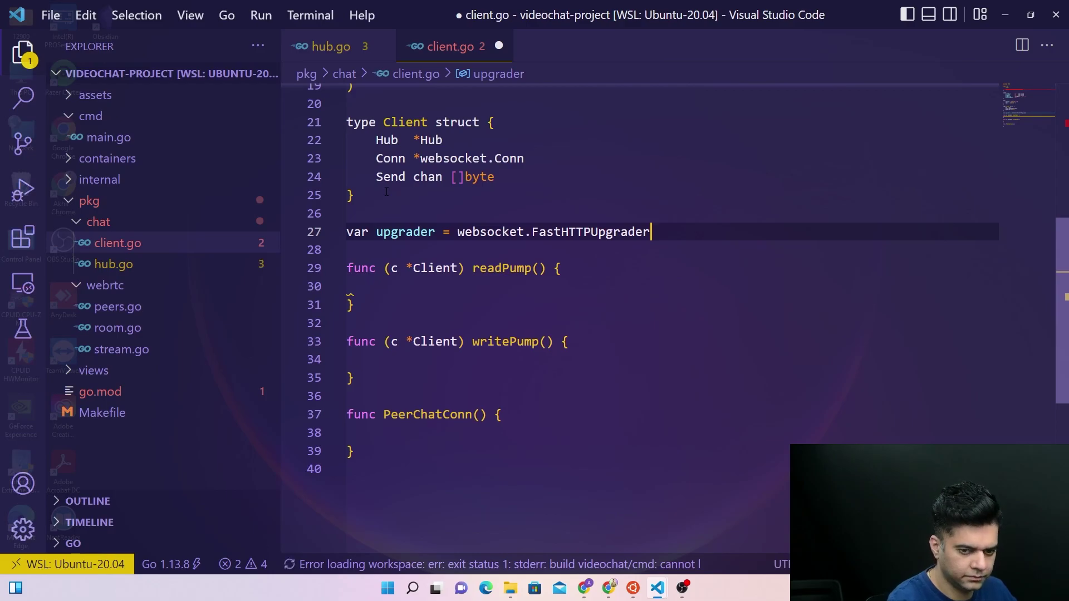
text({)
Set the upgrader's ReadBufferSize and WriteBufferSize to 1024 and save client.go
key(Return)
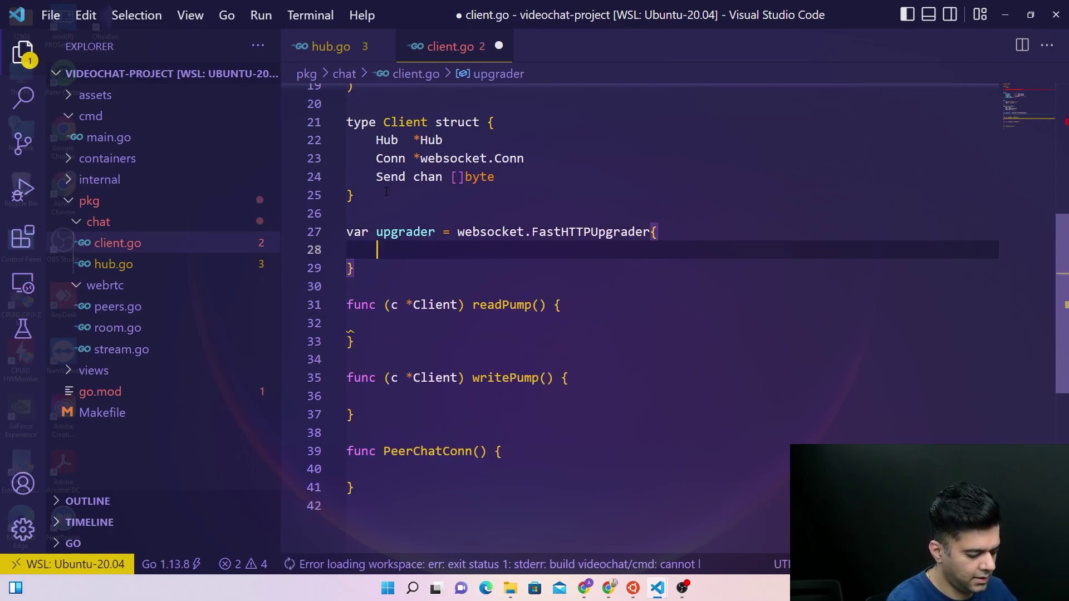
text(Read)
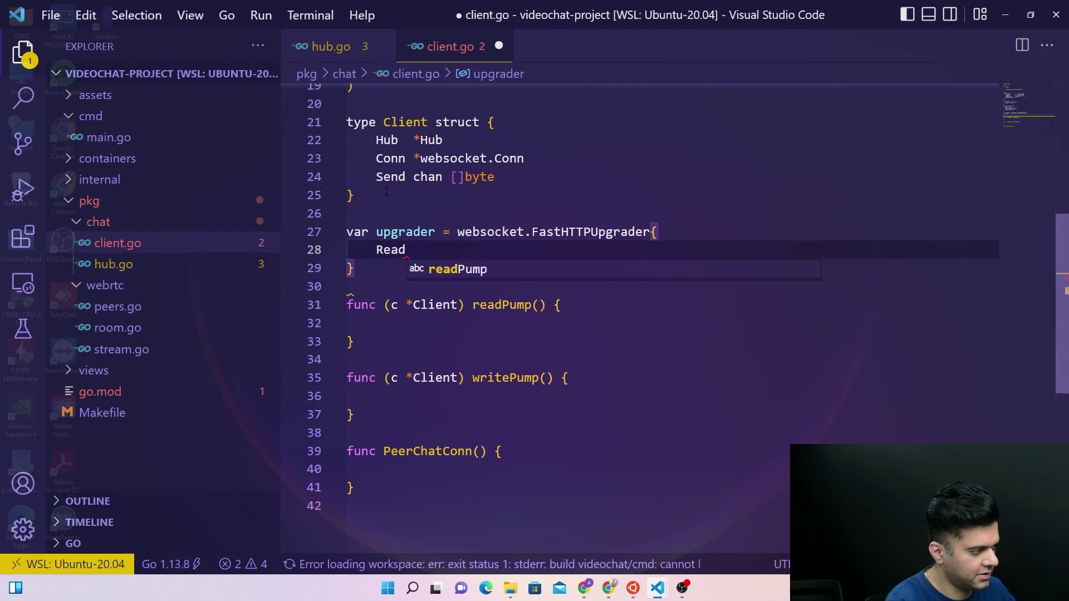
text(BufferSi)
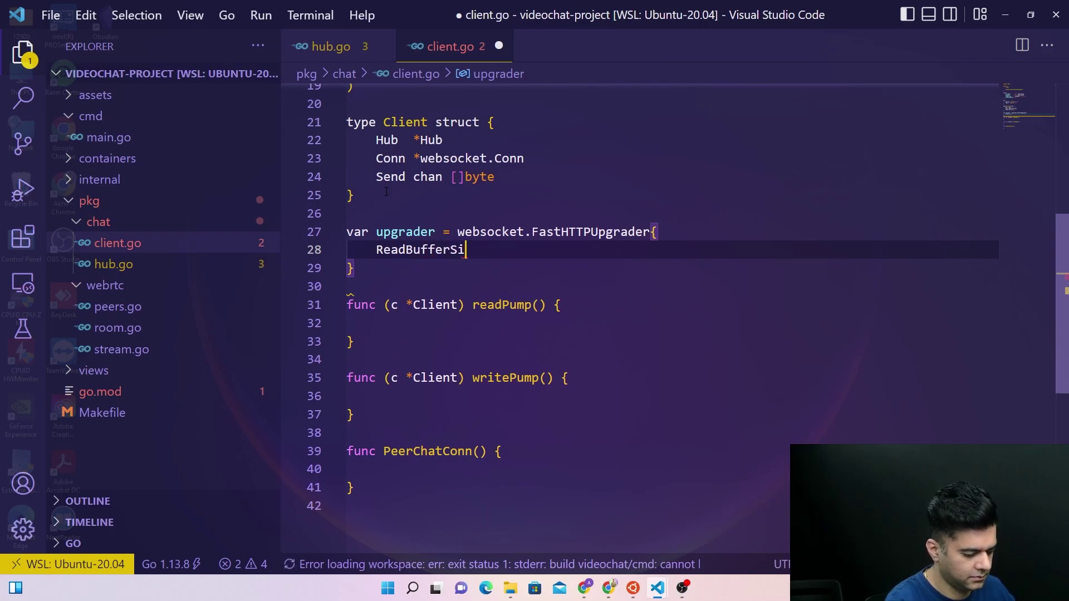
text(ze: 10)
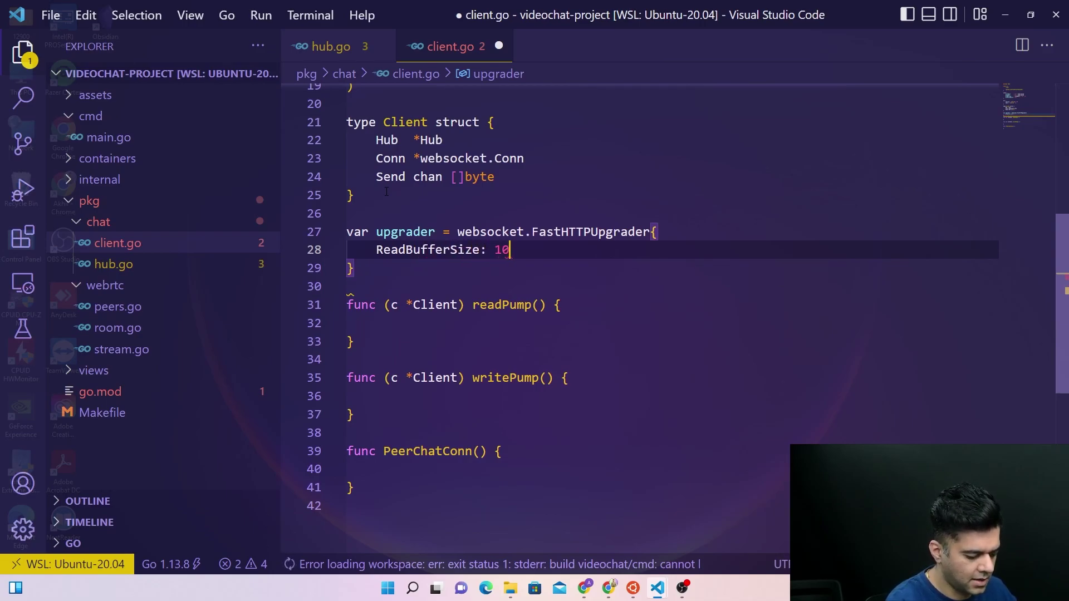
text(24,)
key(Return)
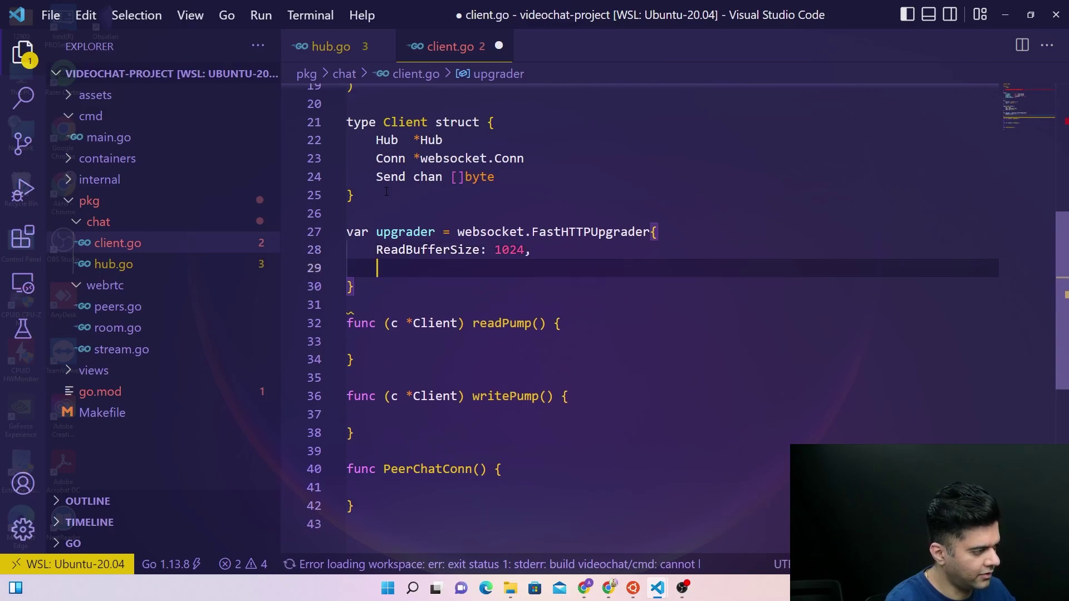
text(W)
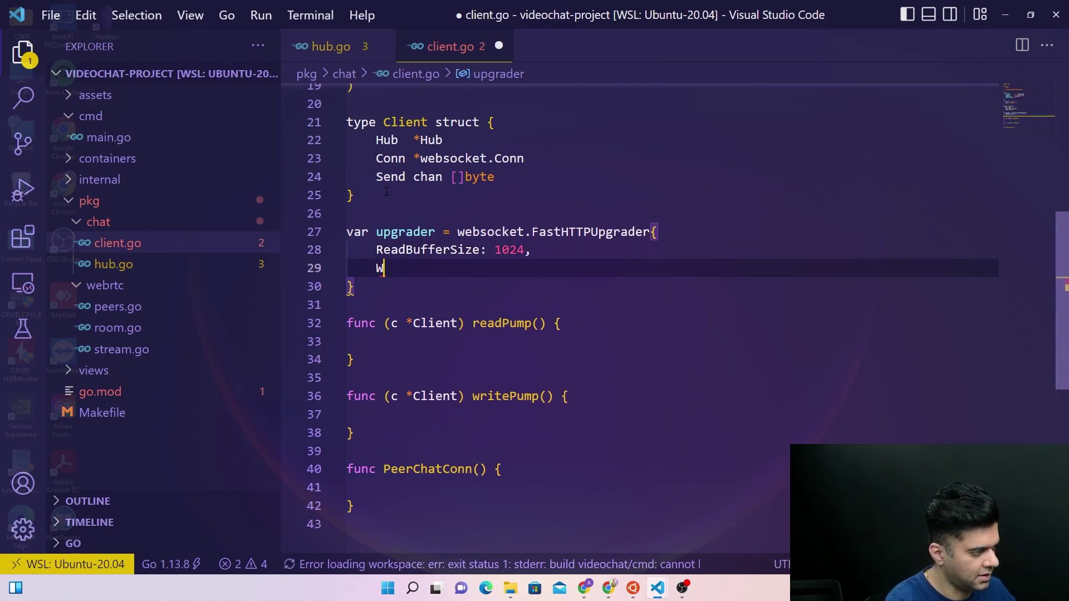
text(r)
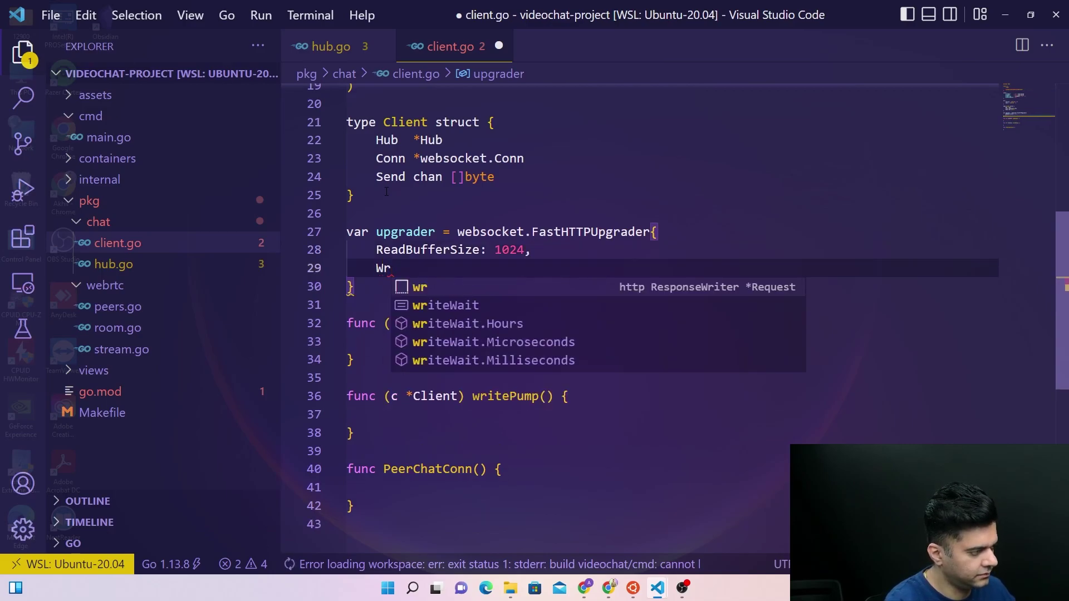
text(riteBufferSize)
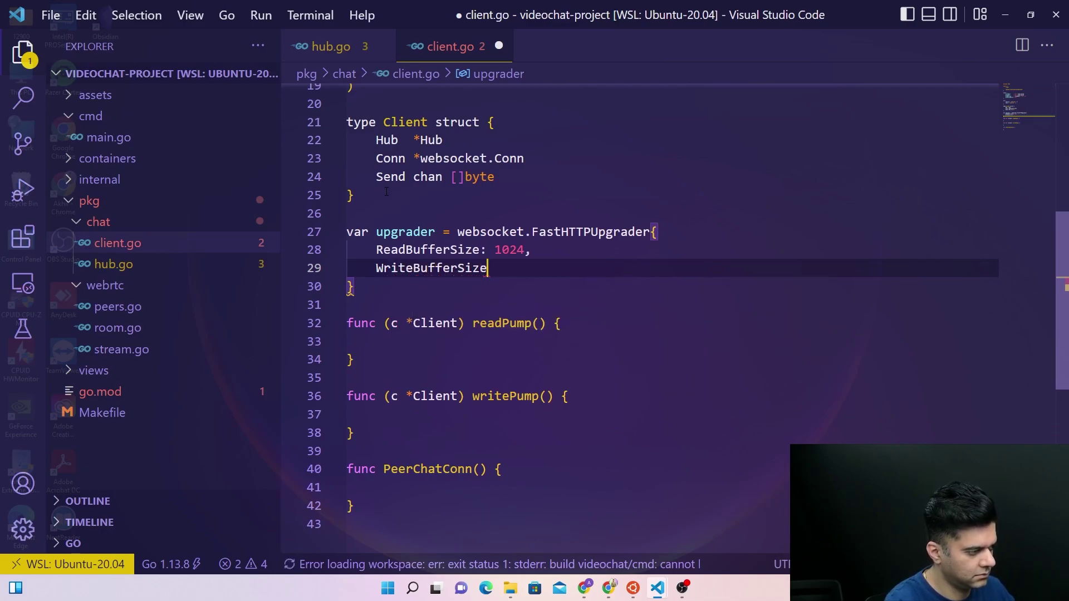
text(: 1)
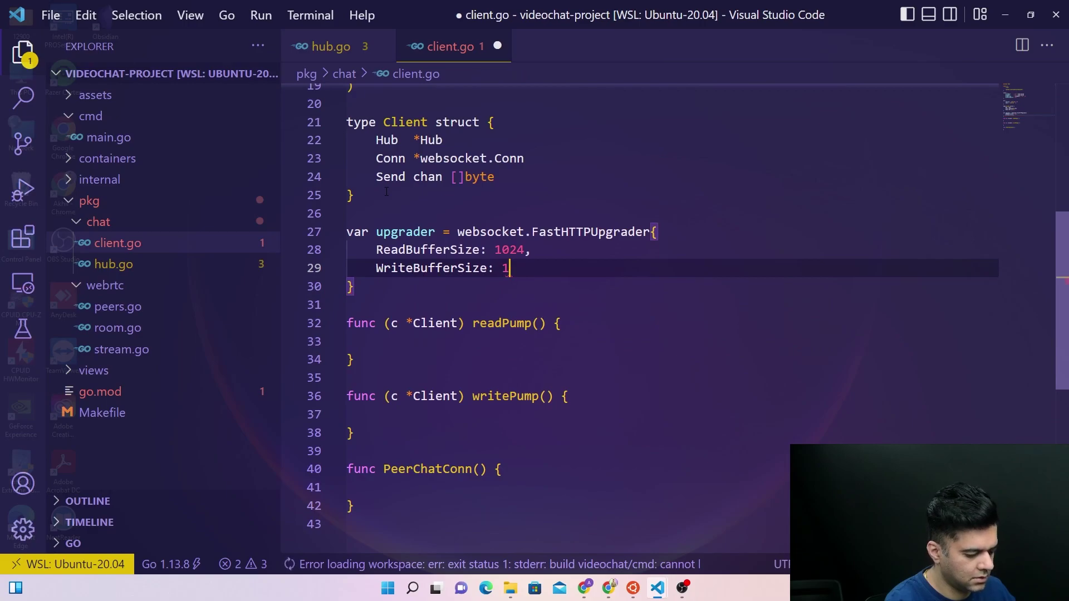
text(-024)
click(445, 176)
scroll(600, 244, down, 1)
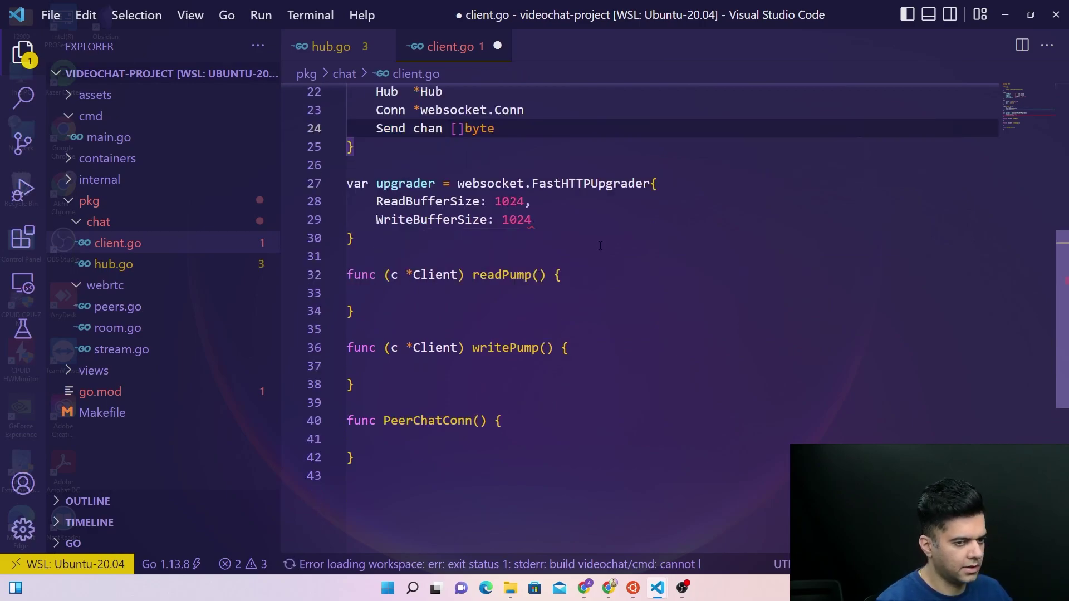
click(585, 218)
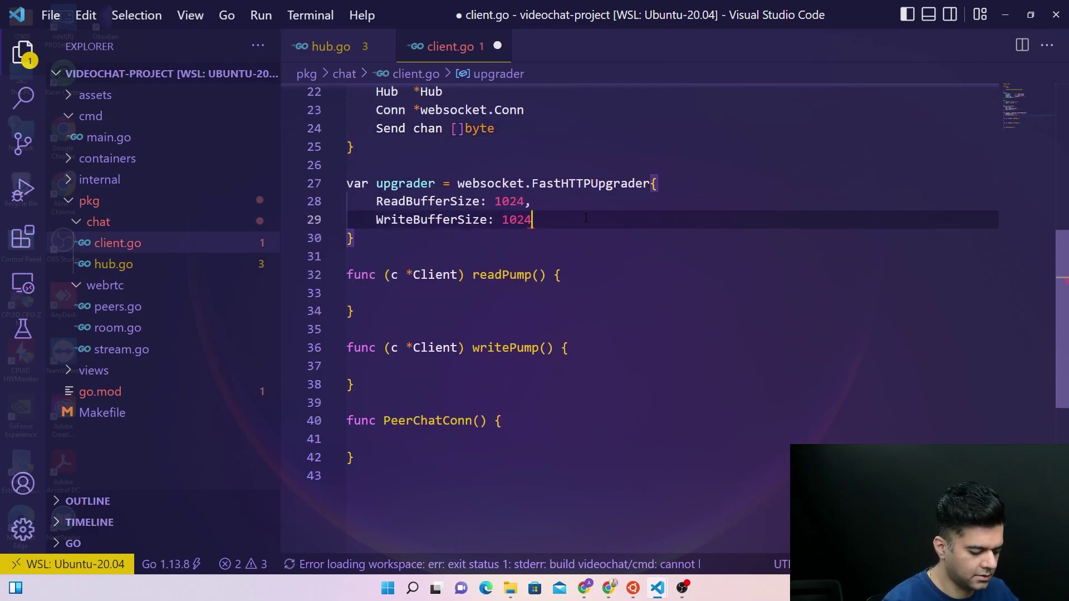
text(,)
key(ctrl+s)
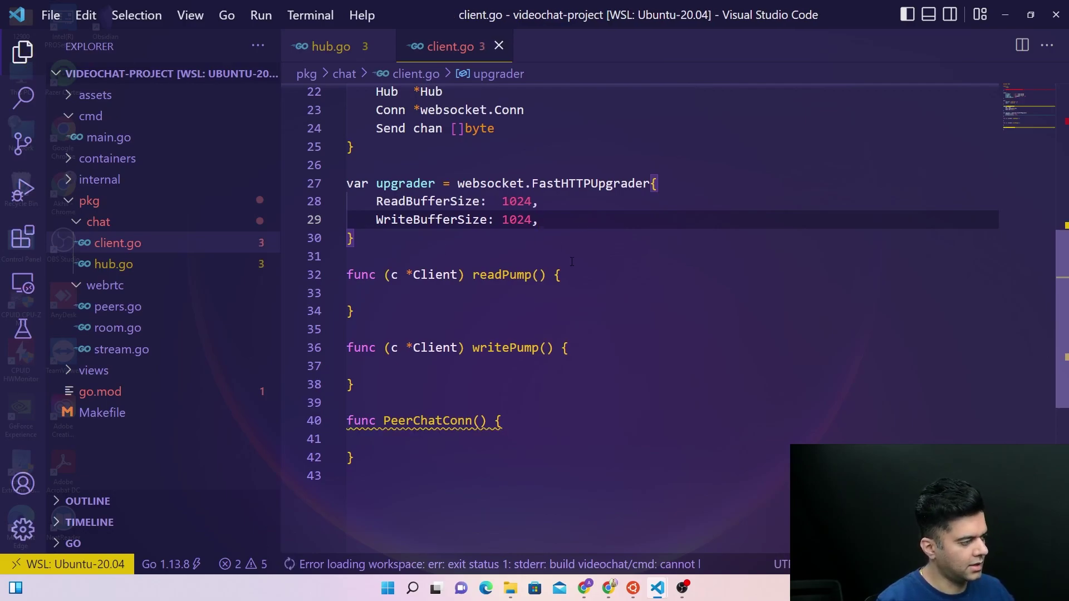
scroll(562, 293, down, 1)
Move into PeerChatConn's empty body and indent it
click(565, 251)
key(Down)
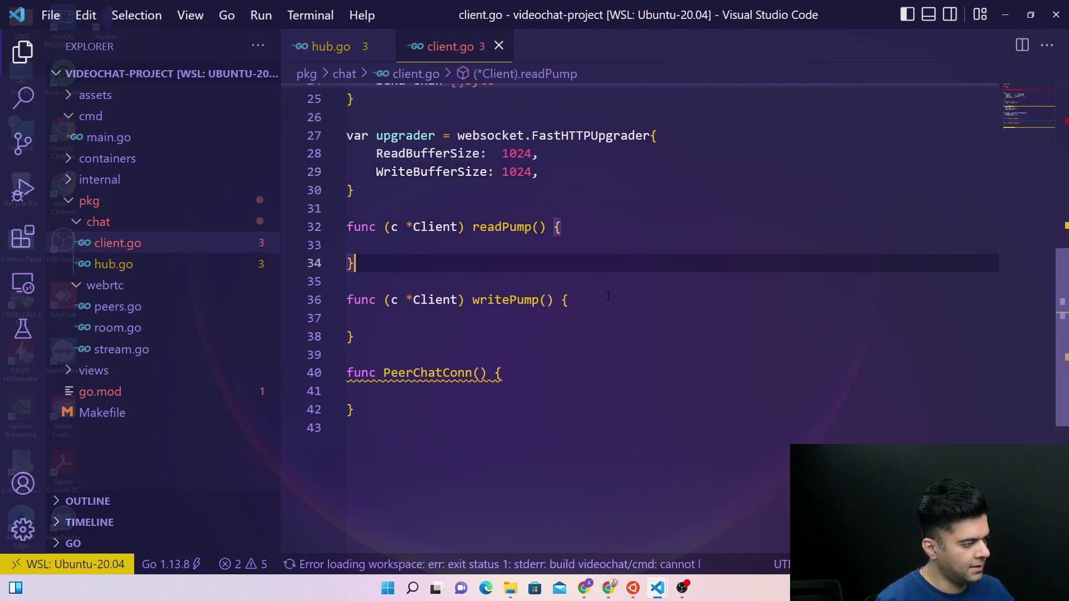
scroll(572, 271, down, 3)
click(573, 271)
key(Tab)
scroll(550, 255, up, 1)
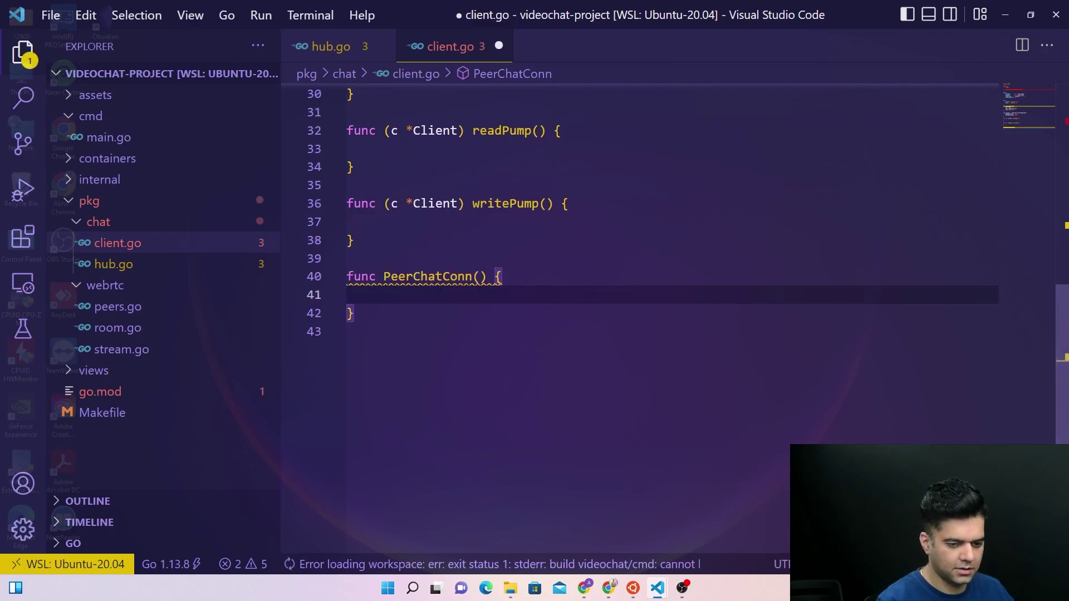
scroll(584, 251, up, 1)
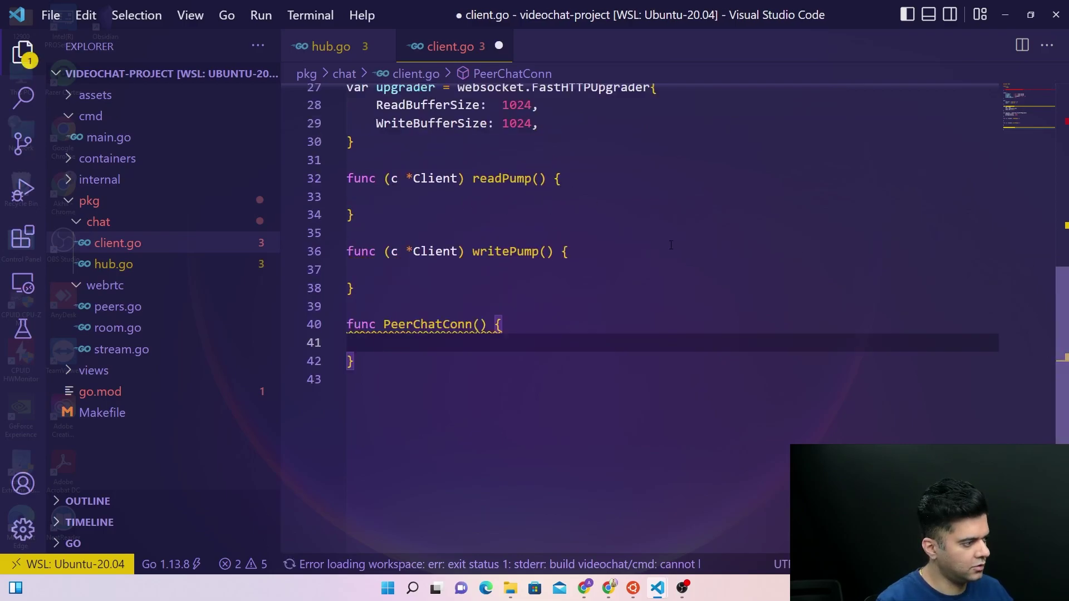
scroll(585, 250, down, 3)
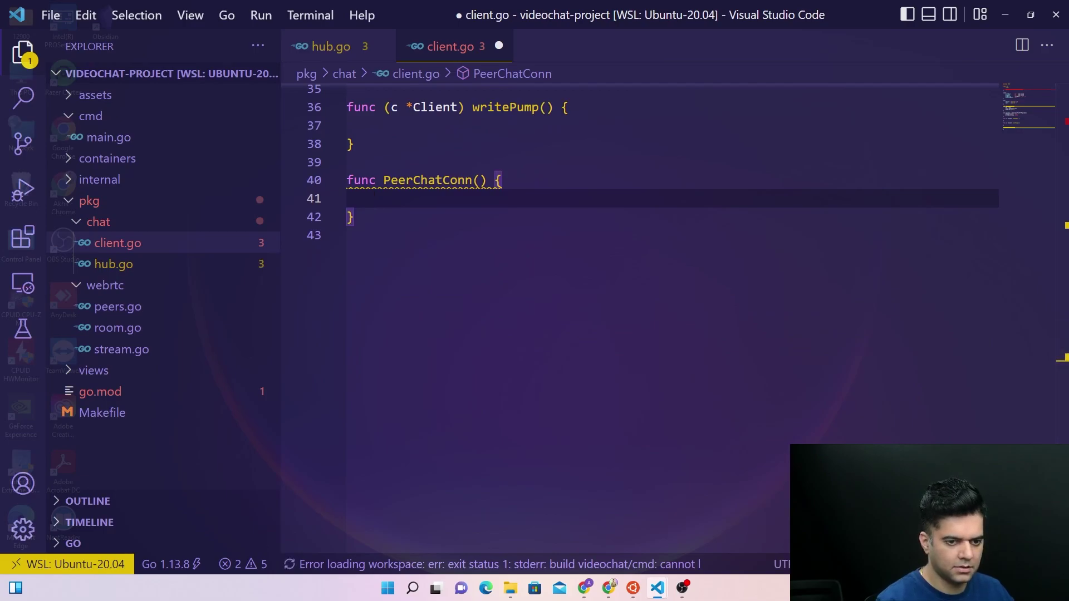
Change PeerChatConn's parameters to (c *websocket.Conn, hun *Hub) and begin client := &Client{}
click(477, 180)
text(c *)
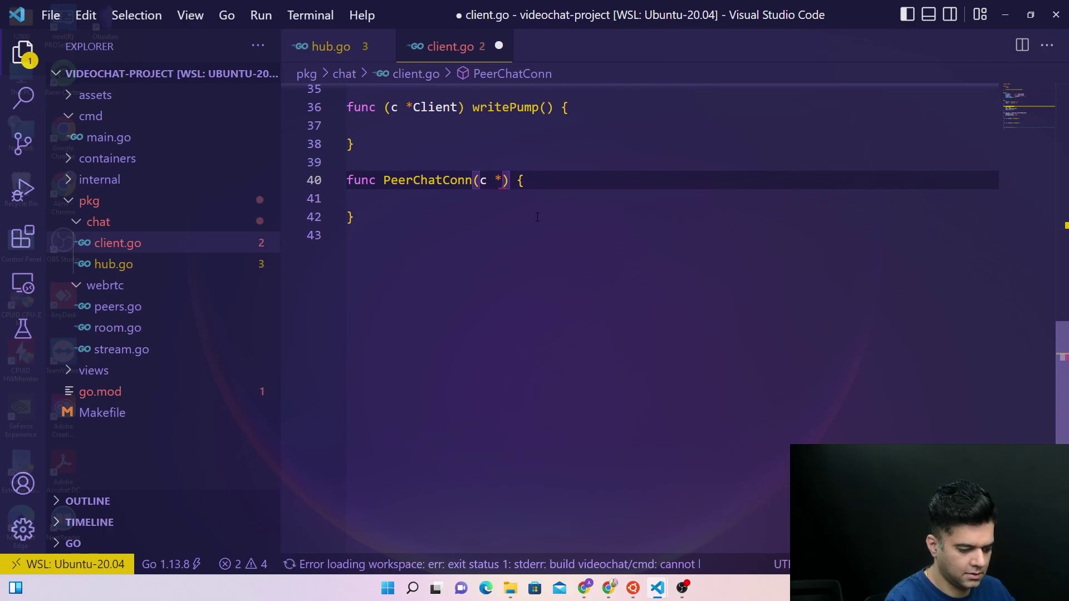
text(web)
key(Tab)
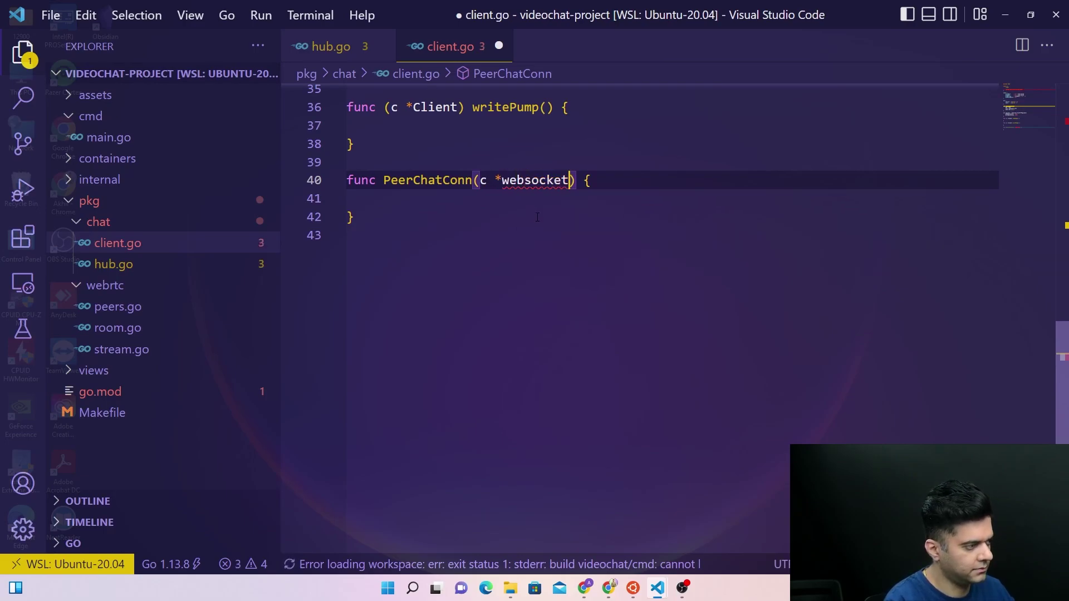
text(, hun )
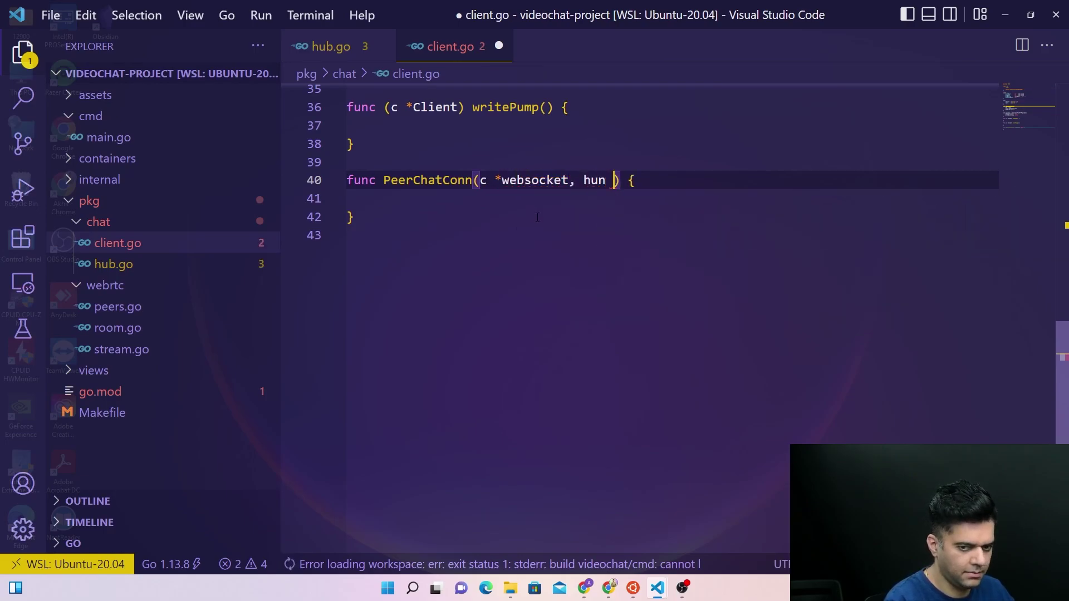
text(*Hub)
key(Escape)
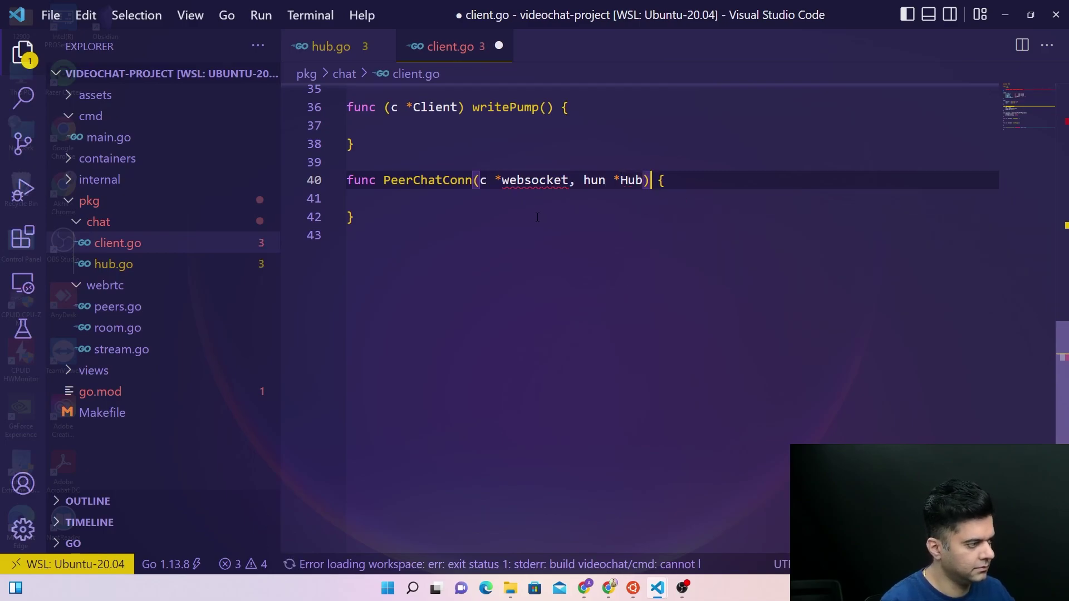
click(570, 180)
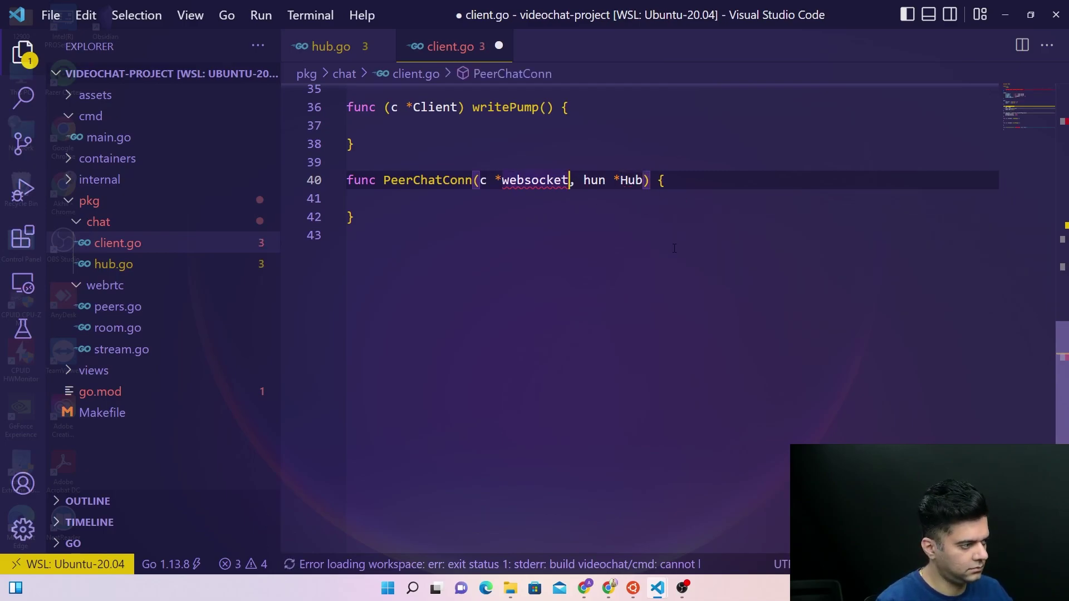
text(.Conn)
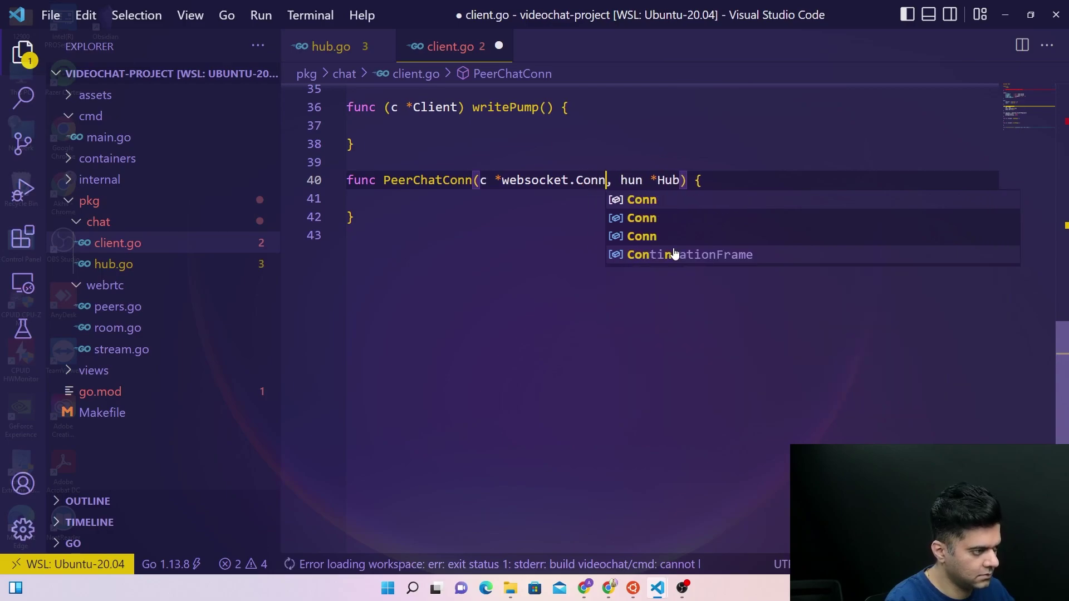
click(426, 198)
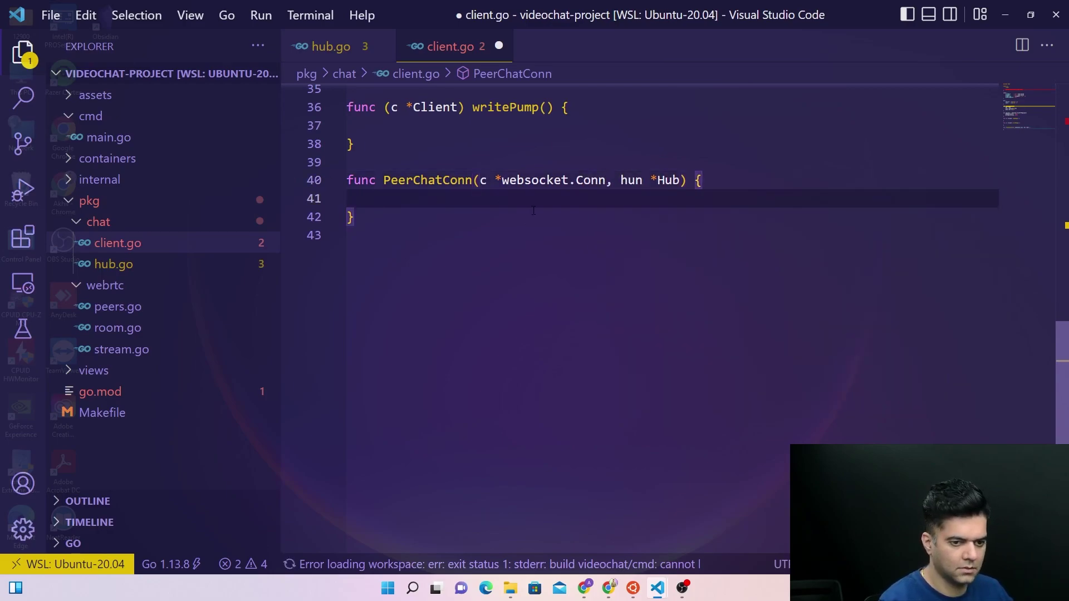
text(client)
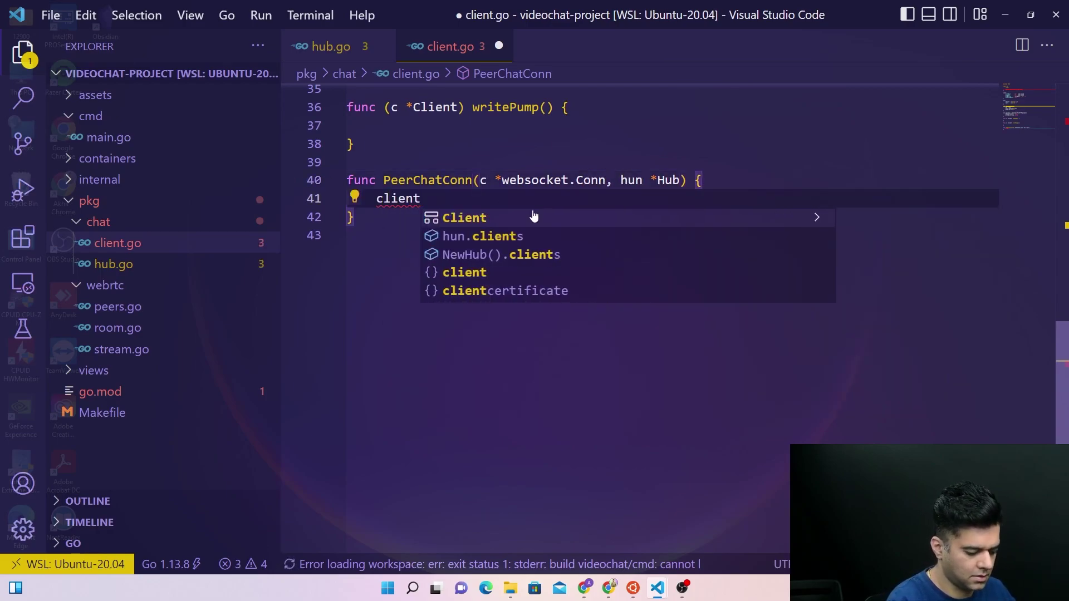
text( := &)
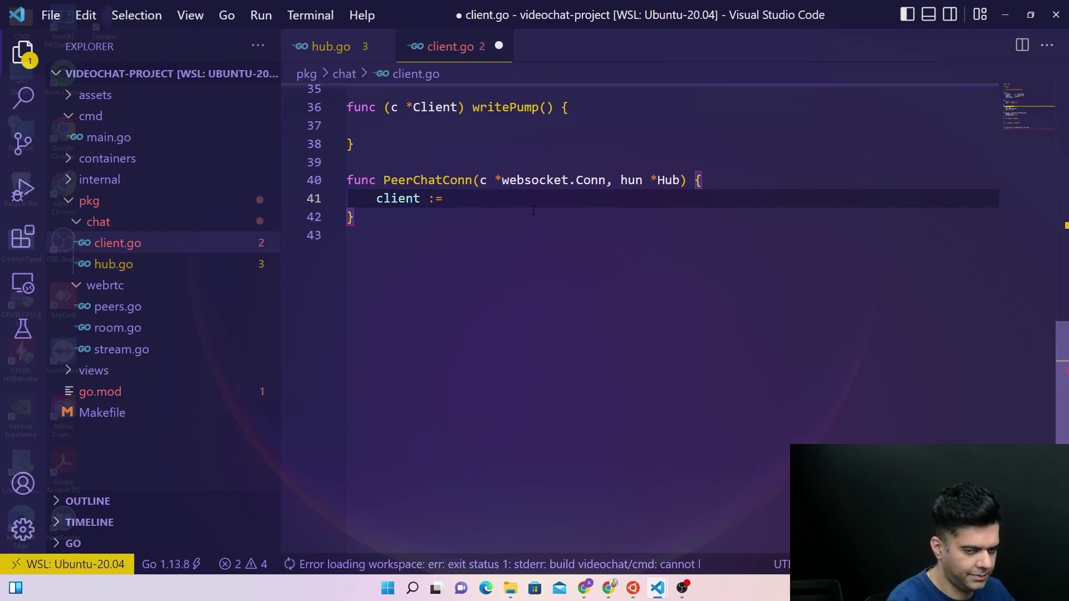
text(Client{)
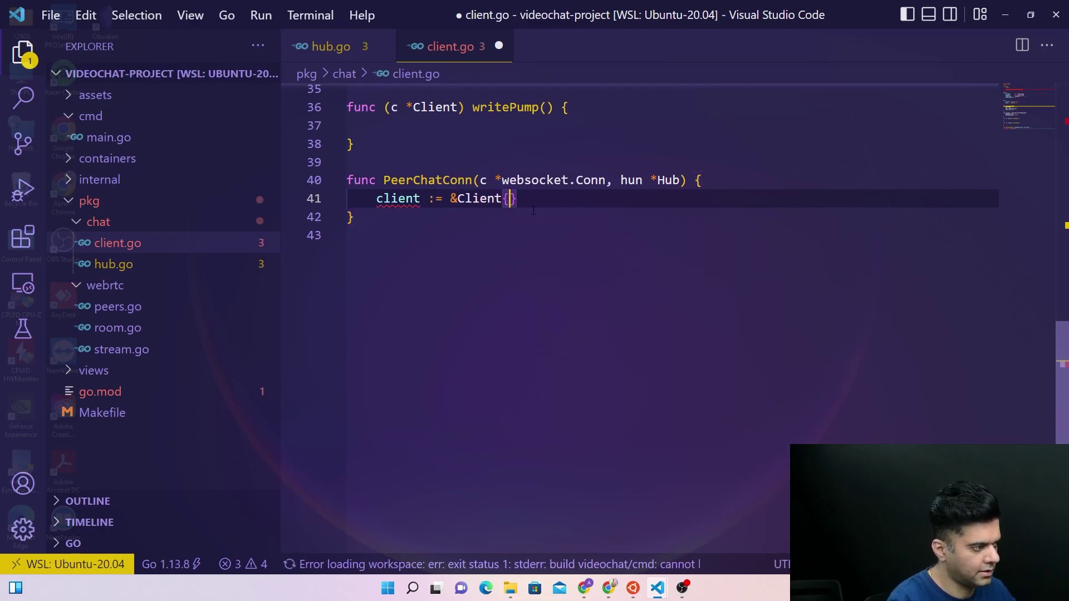
scroll(509, 226, up, 5)
scroll(510, 224, up, 6)
scroll(493, 228, down, 3)
scroll(476, 231, down, 1)
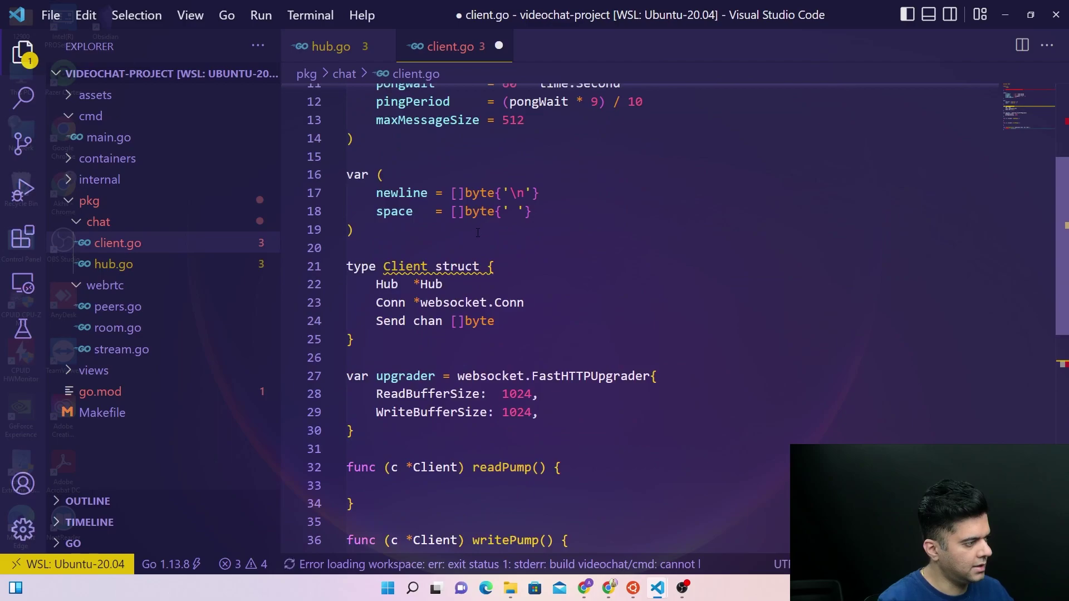
scroll(463, 234, down, 2)
drag(376, 187, 501, 225)
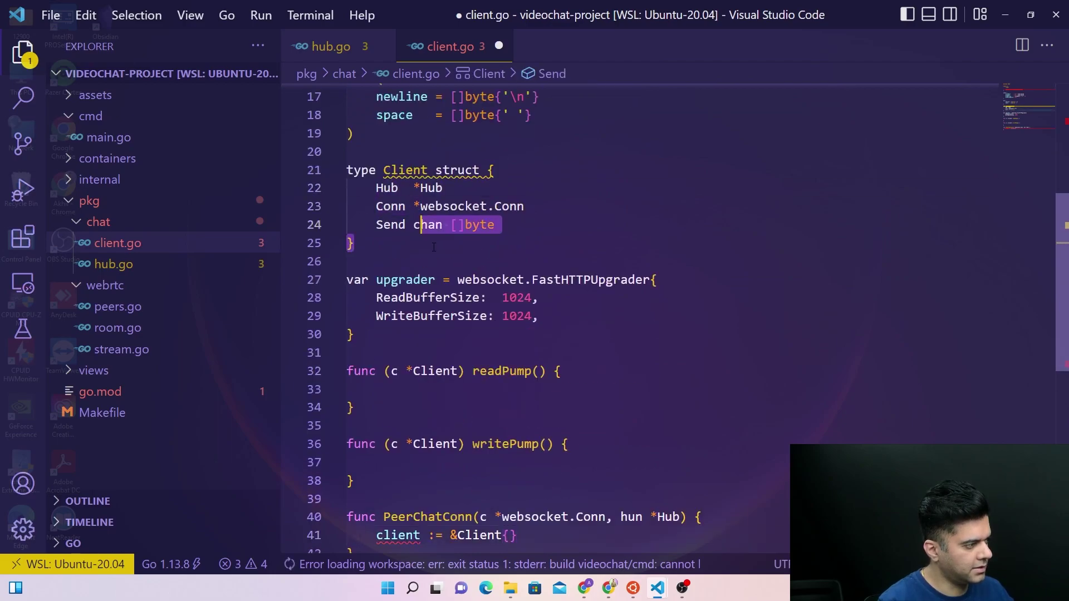
scroll(501, 251, down, 8)
scroll(514, 266, up, 4)
Rename hun to hub and fill Client with Hub: hub, Conn: c, Send: make(chan []byte, 256)
click(509, 249)
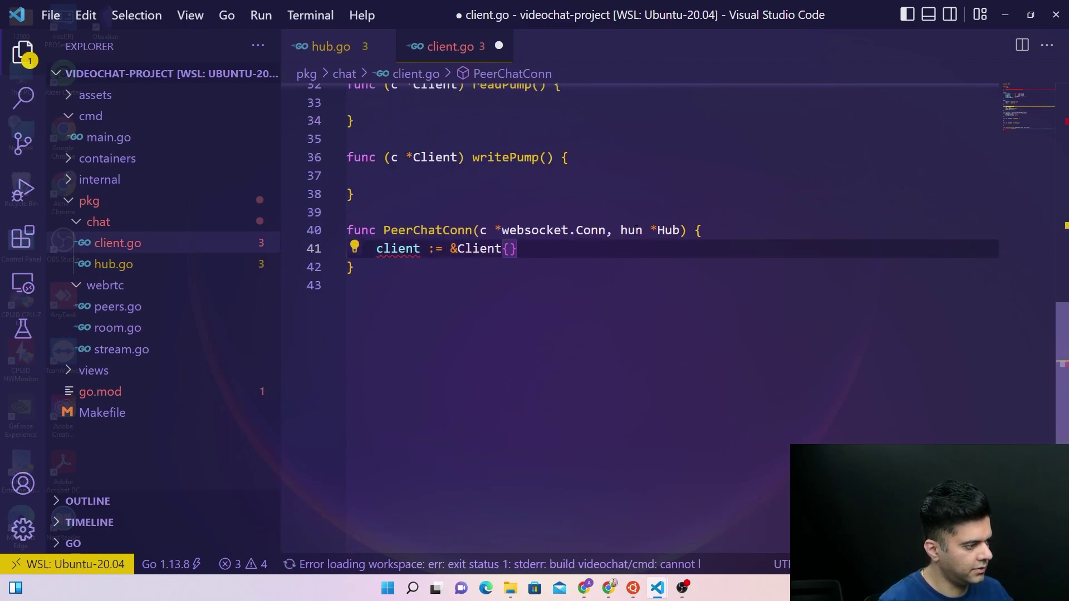
click(644, 231)
key(BackSpace)
text(b)
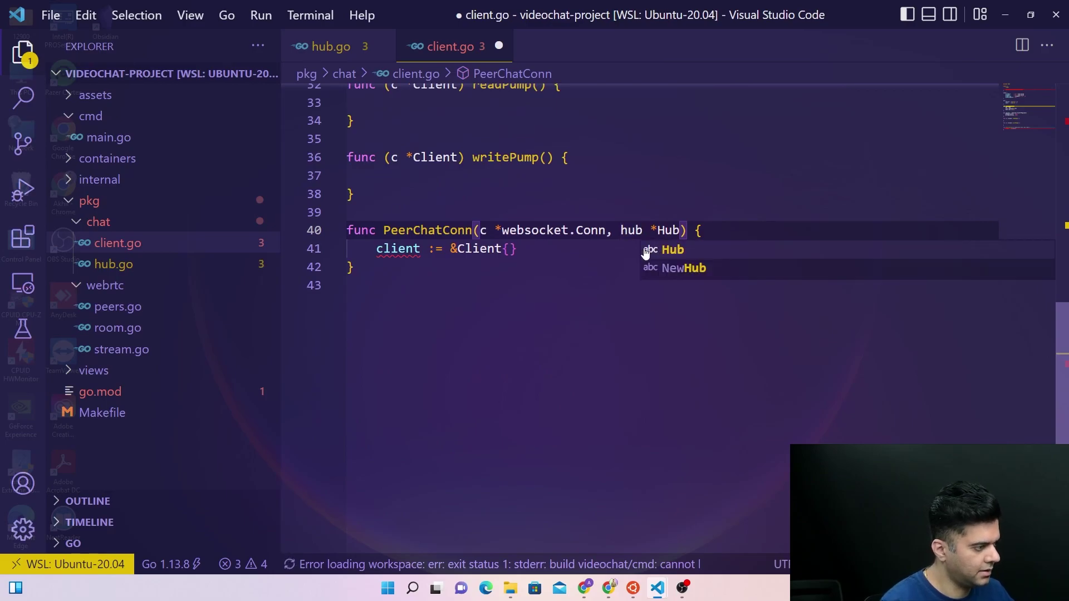
click(512, 249)
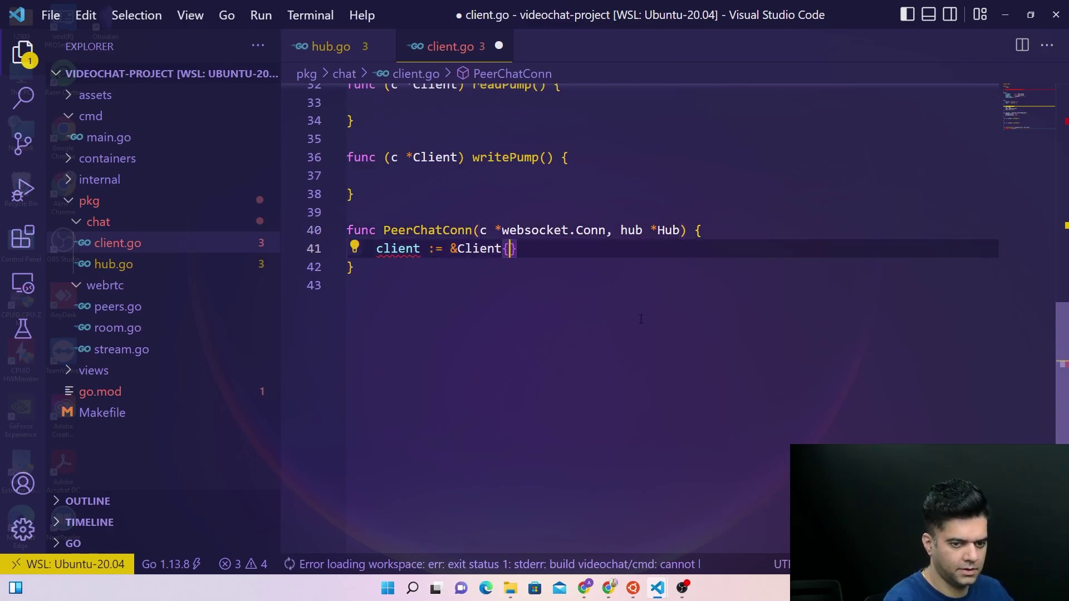
text(Hub: )
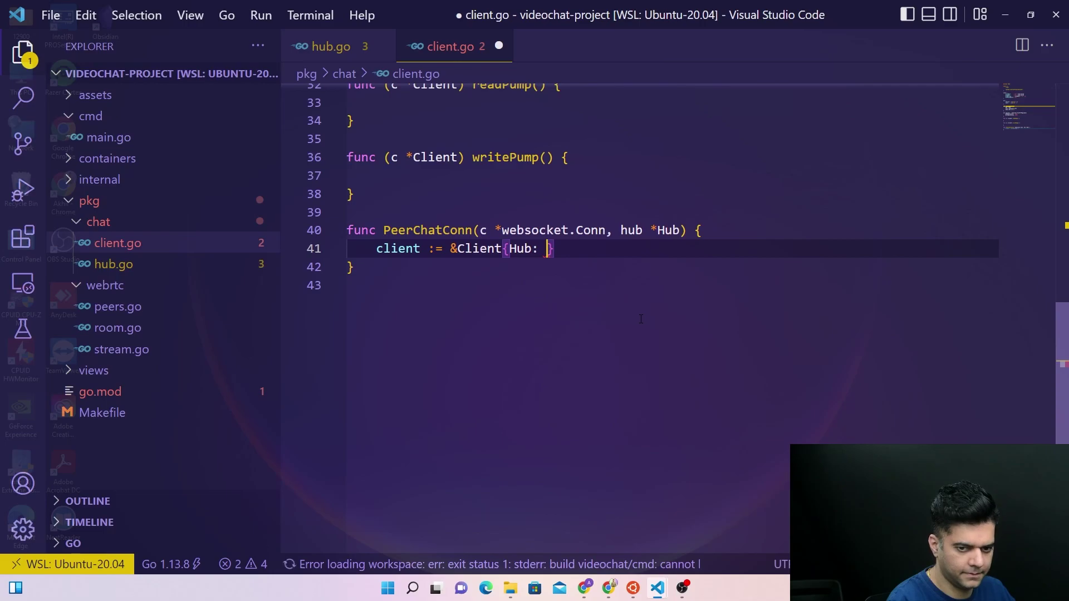
text(hub, C)
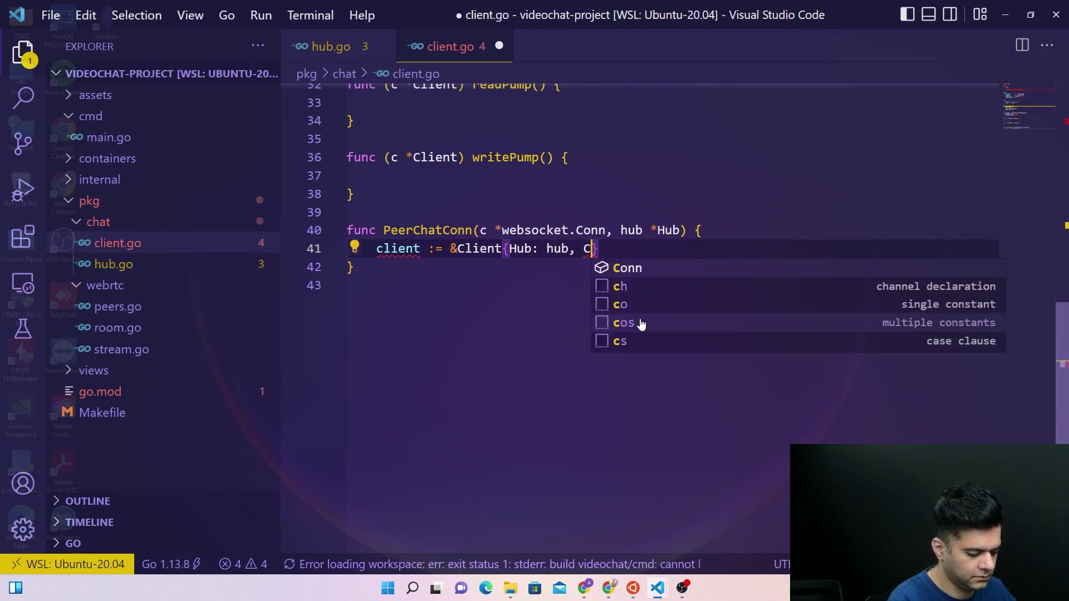
text(onn:)
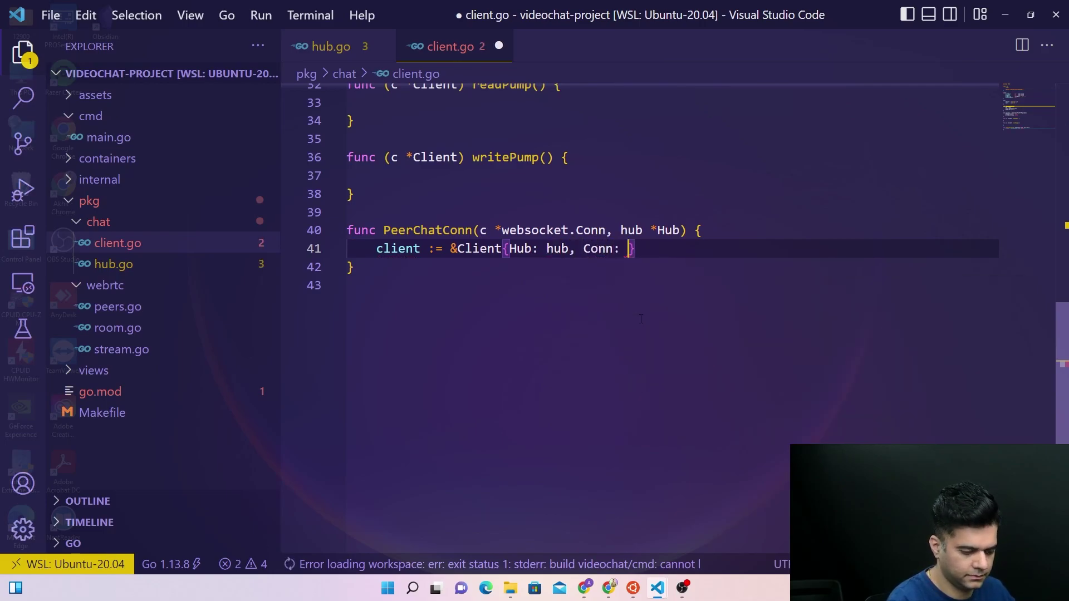
text( c, Sen)
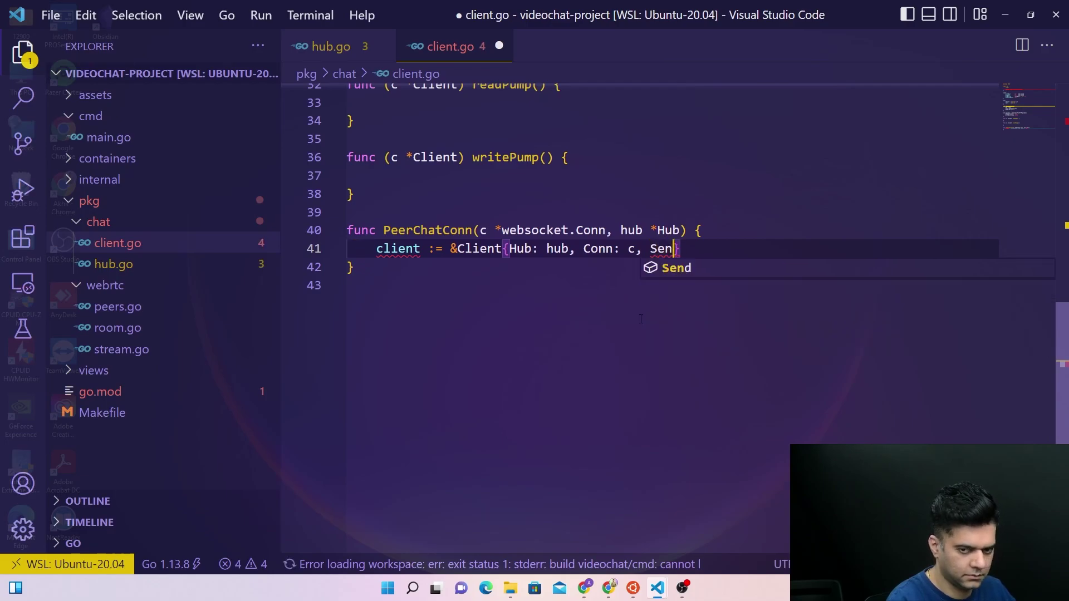
text(d: make)
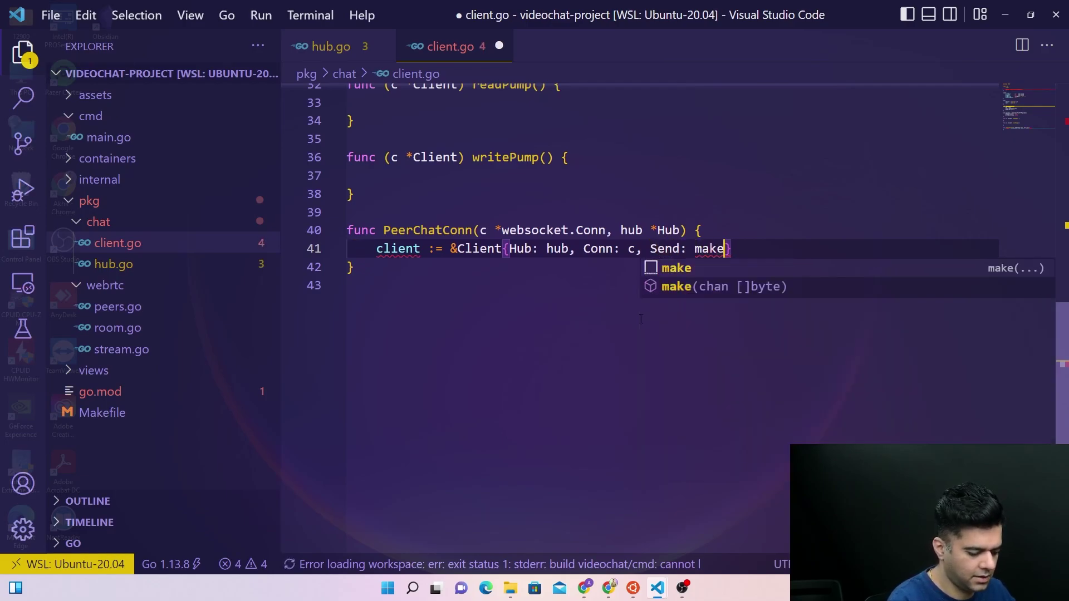
text((chan [)
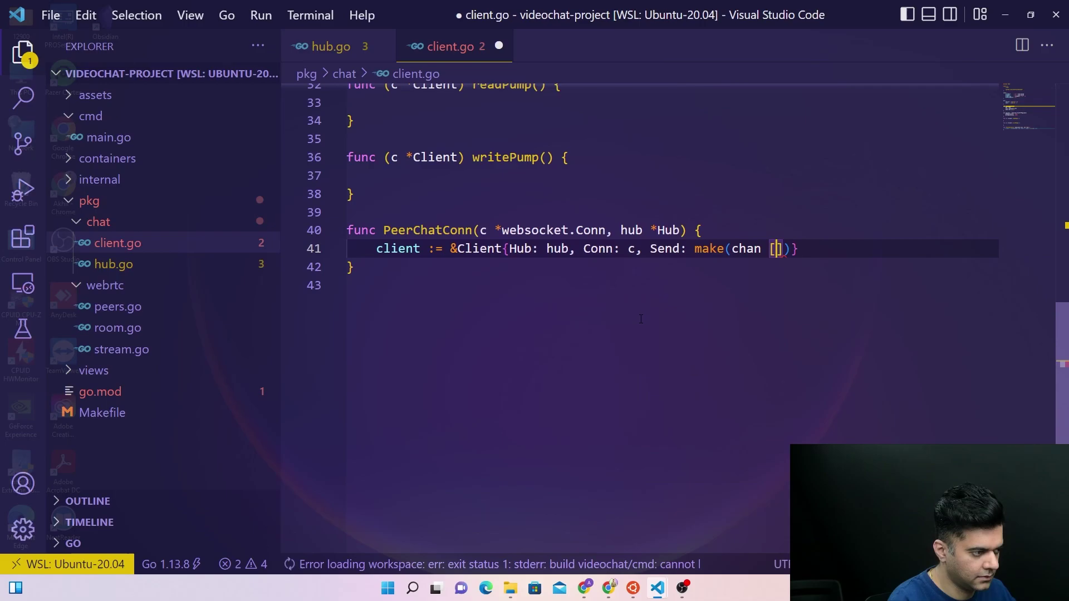
text(]byte, )
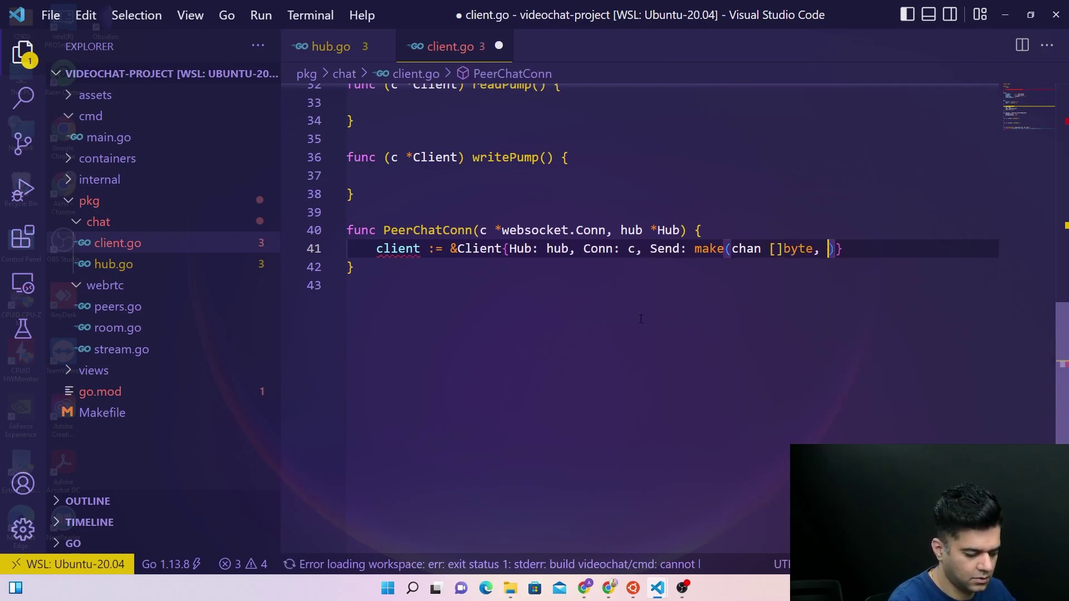
text(256))
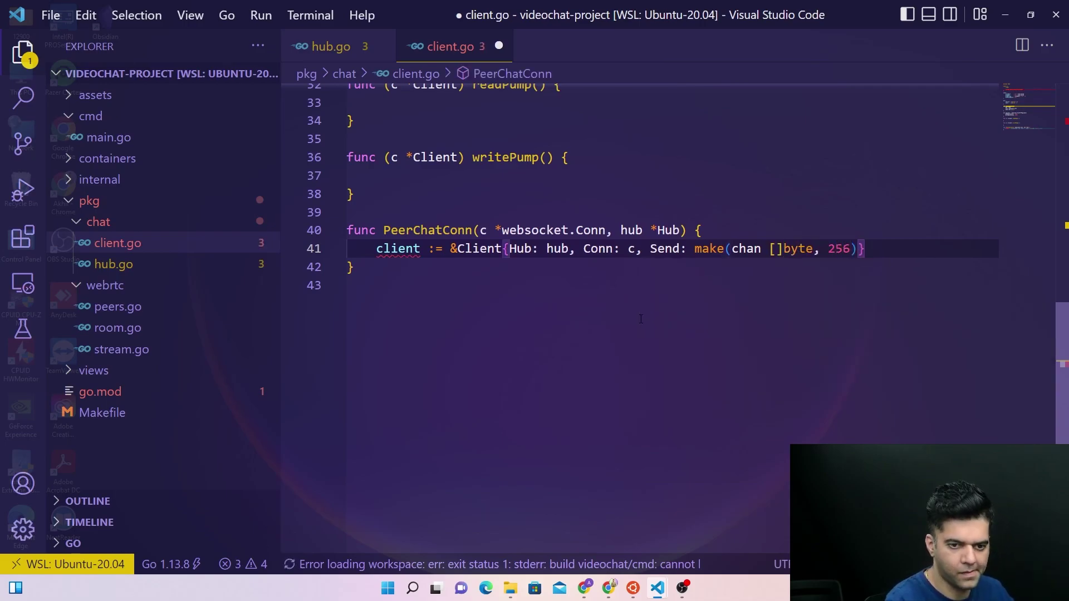
Start a client.Hub. line, checking the register field name in hub.go
key(Return)
text(client.)
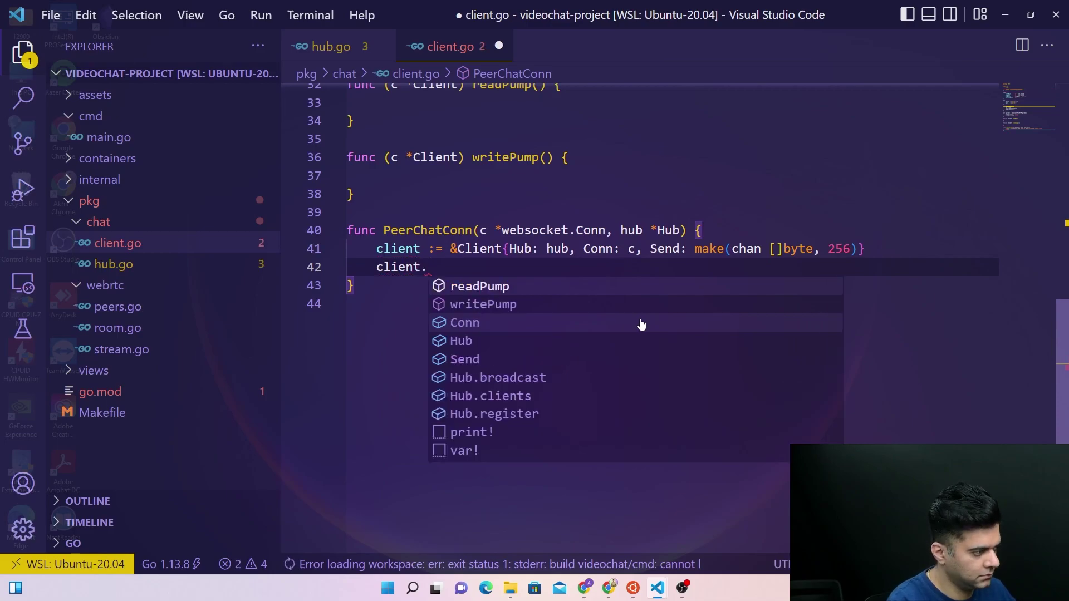
text(Hub.)
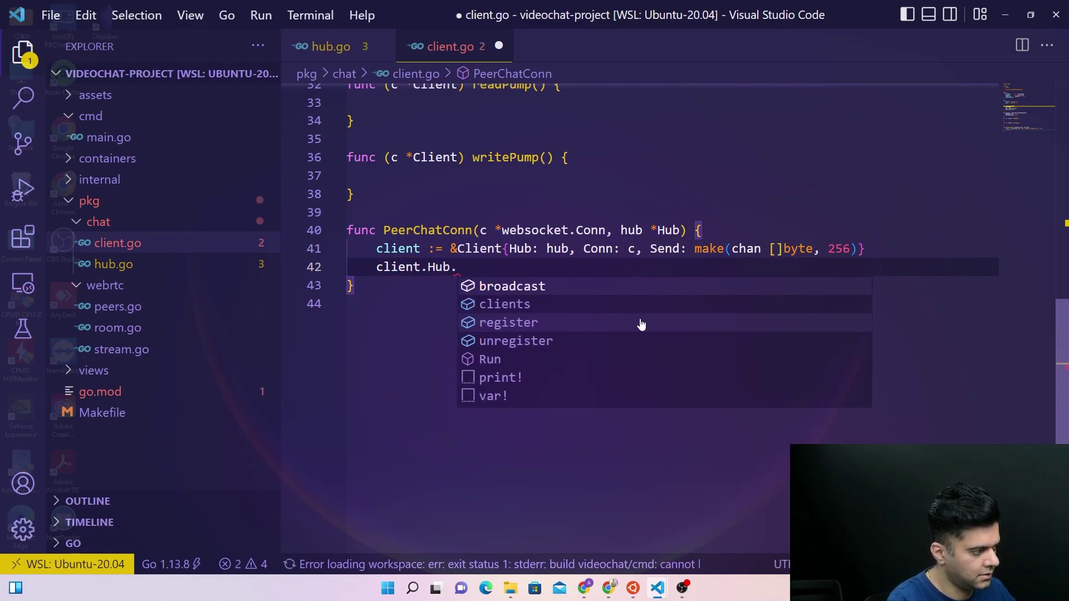
click(146, 269)
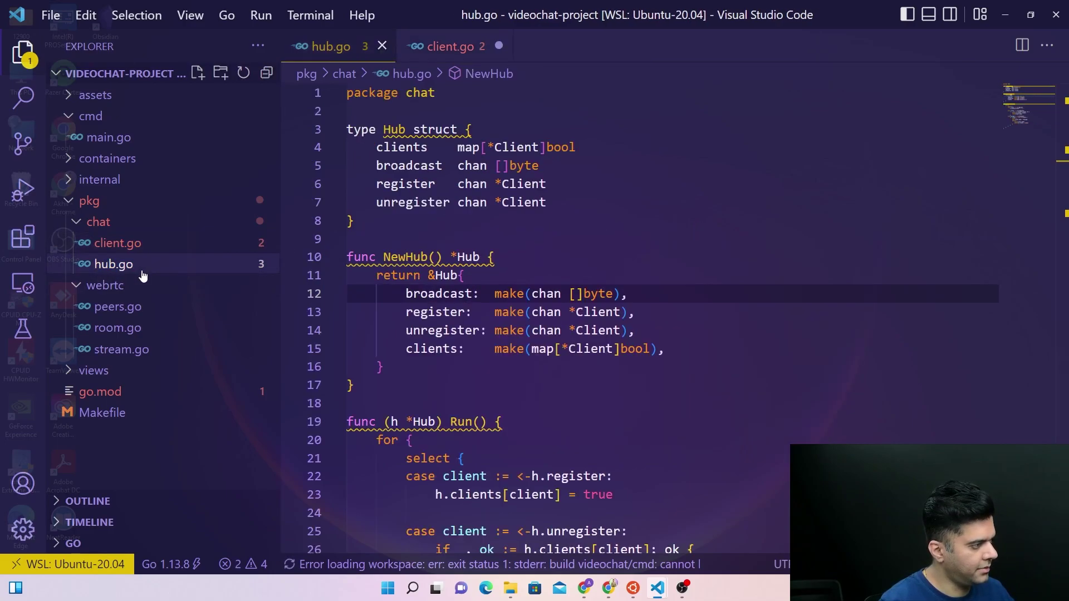
double_click(405, 185)
click(131, 242)
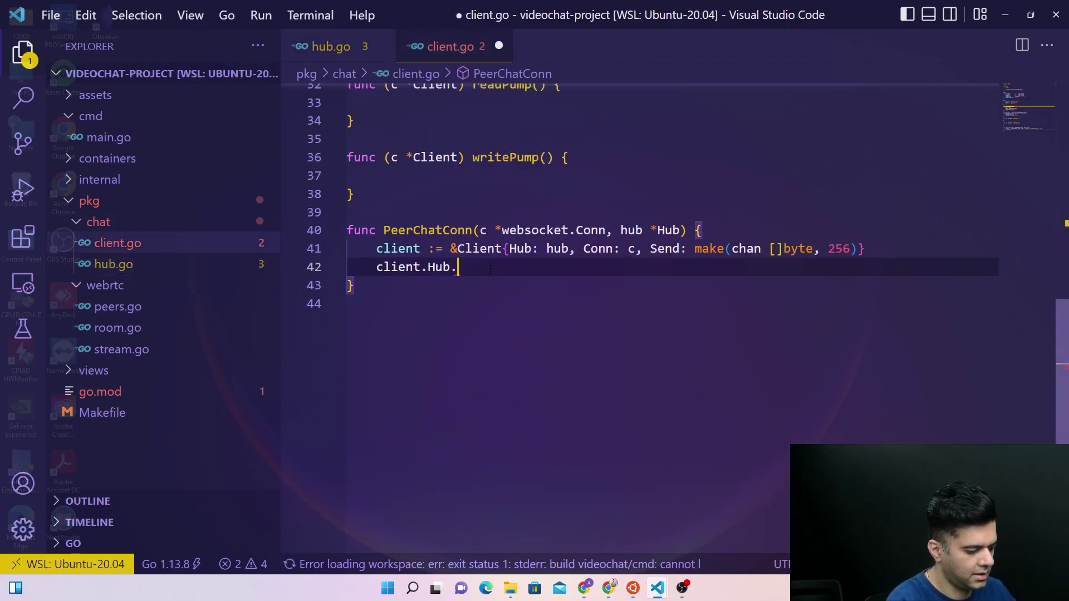
text(register )
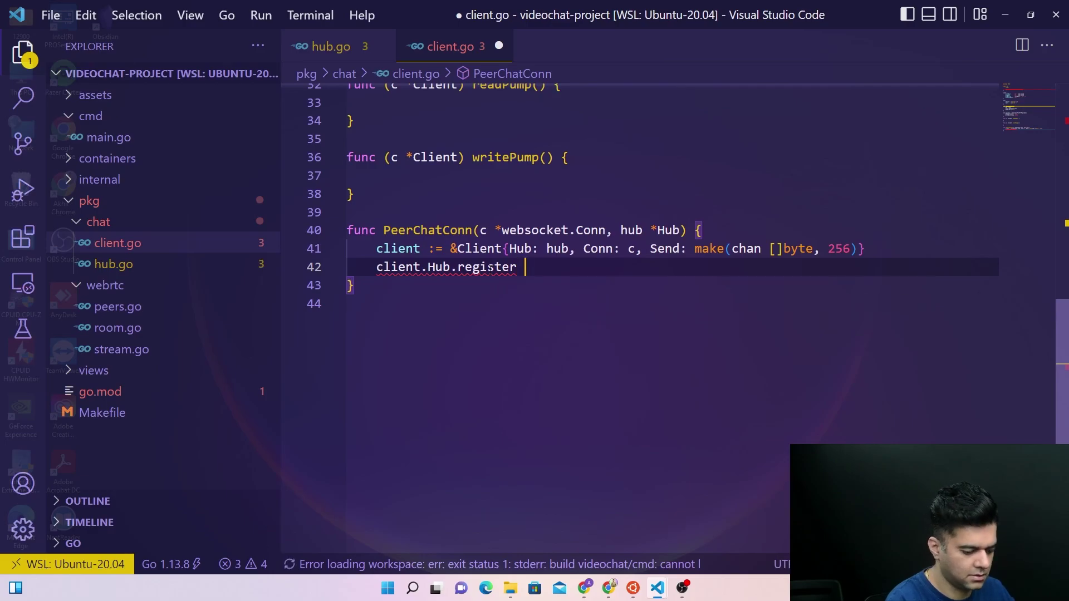
text(<- cl)
Finish the statement client.Hub.register <- client
key(BackSpace)
key(BackSpace)
key(BackSpace)
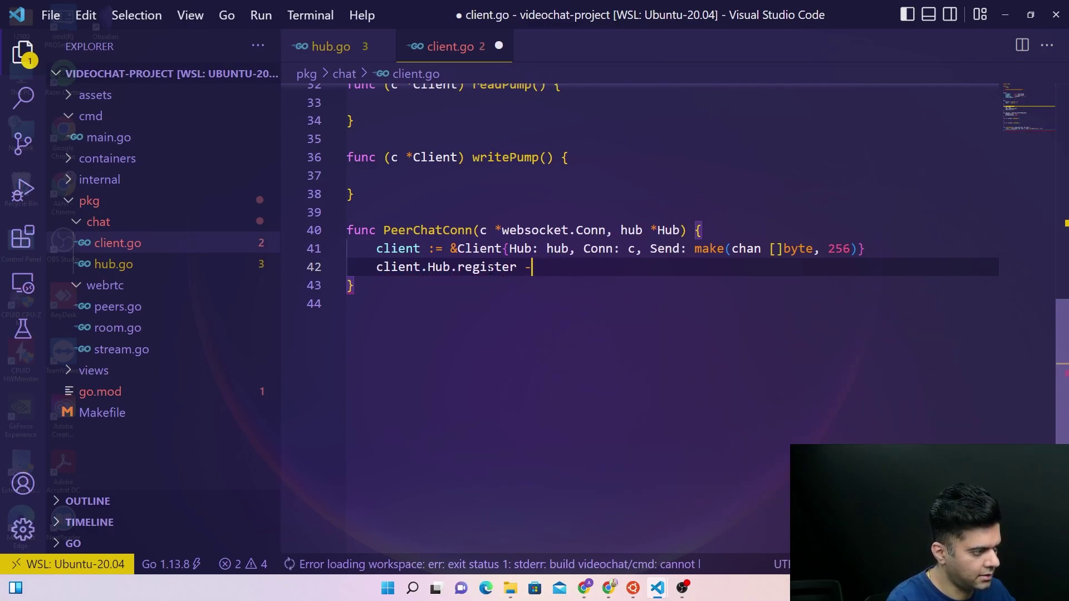
key(BackSpace)
text(<- client)
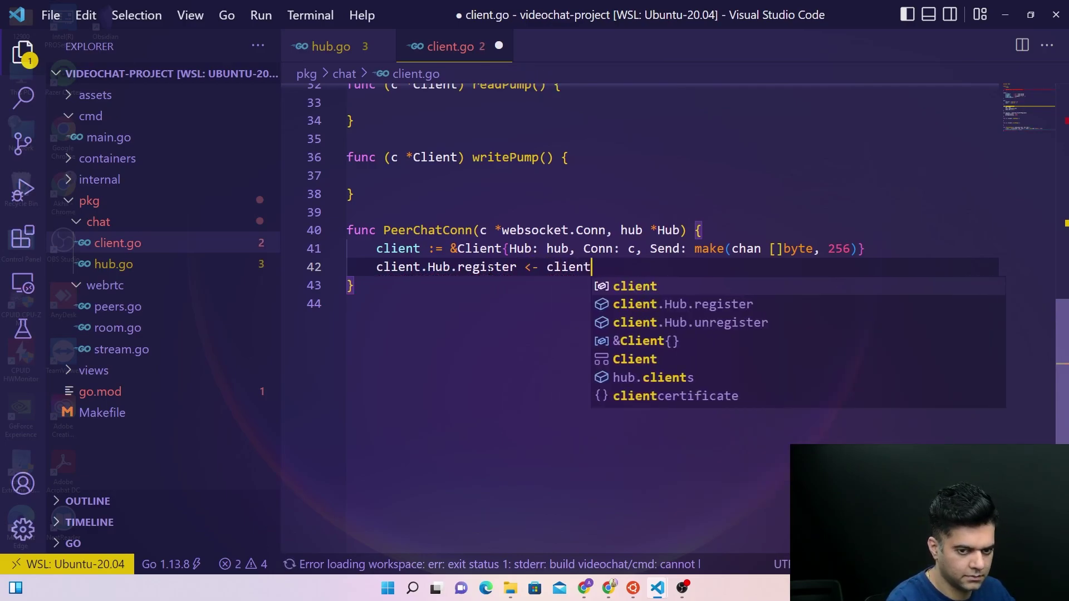
key(Escape)
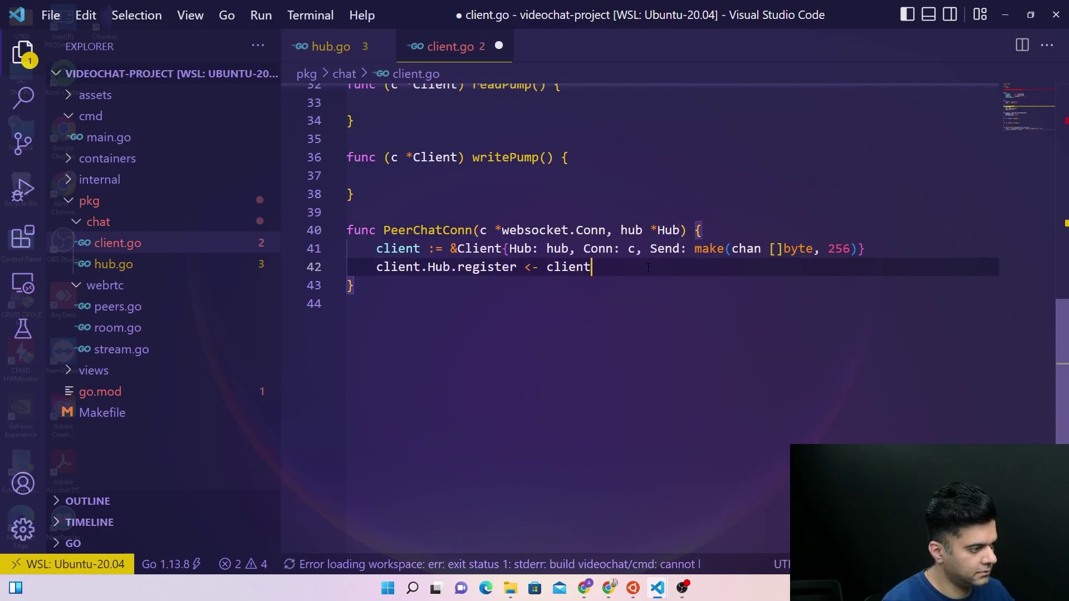
key(Return)
key(Return)
text(go.)
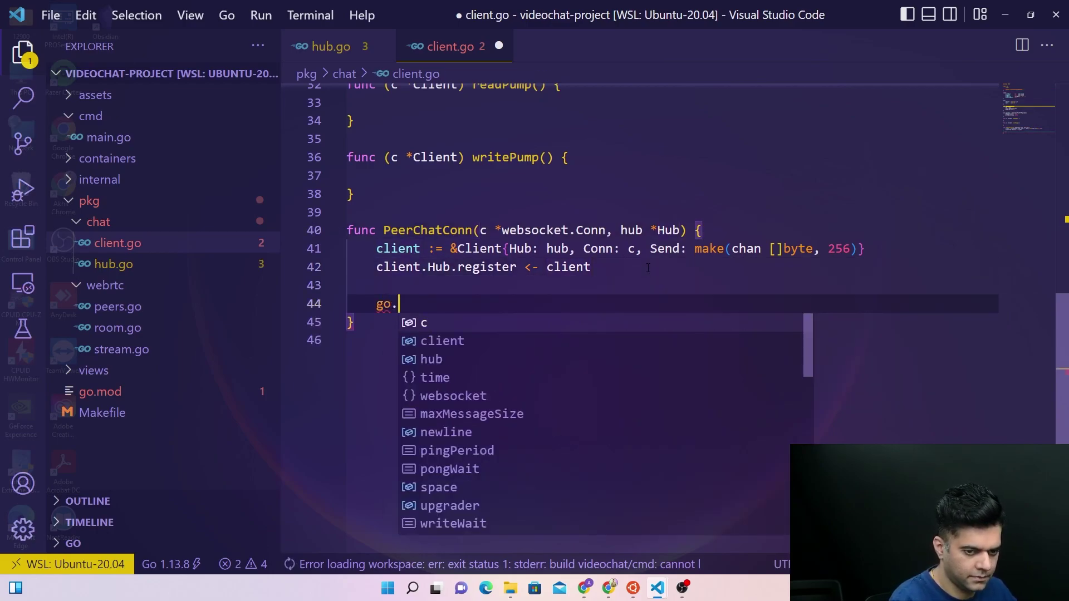
Add go client.writePump() and client.readPump() below it, then save client.go
key(BackSpace)
text(cli)
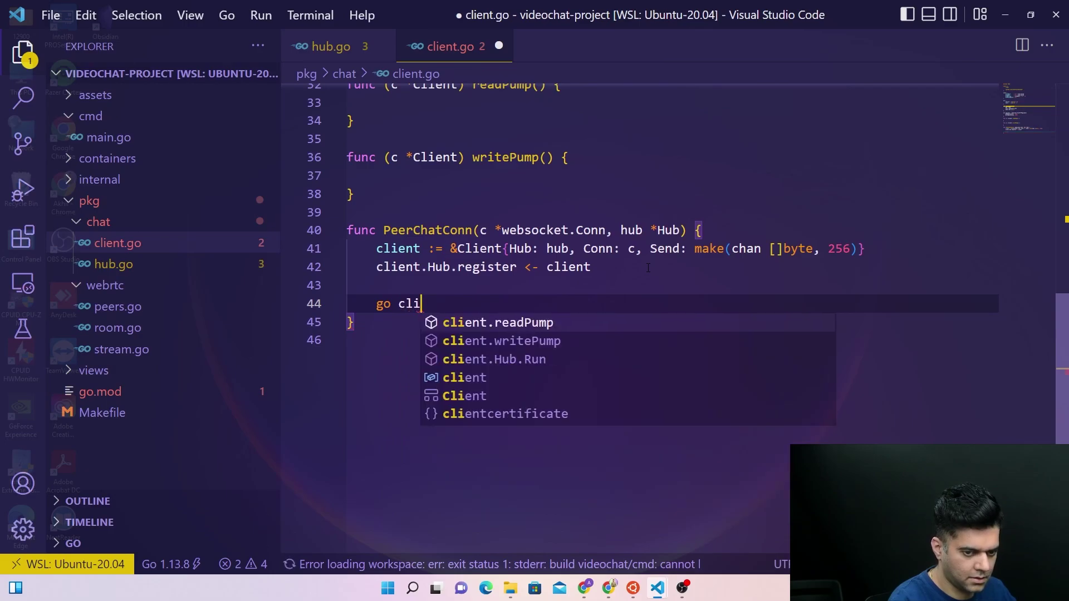
text(ent.Write)
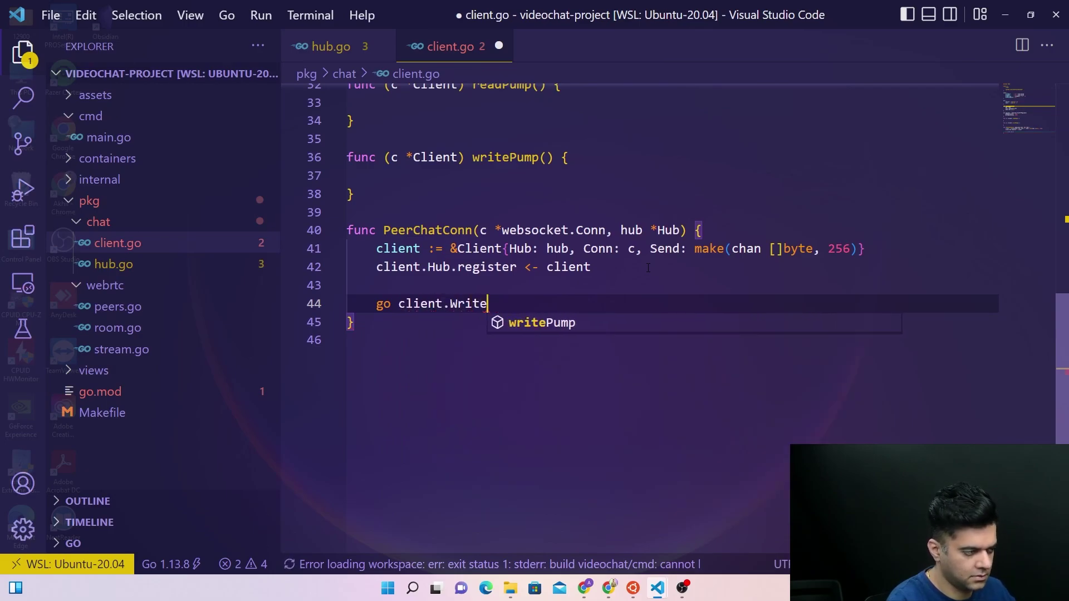
key(BackSpace)
key(BackSpace)
key(BackSpace)
text(wr)
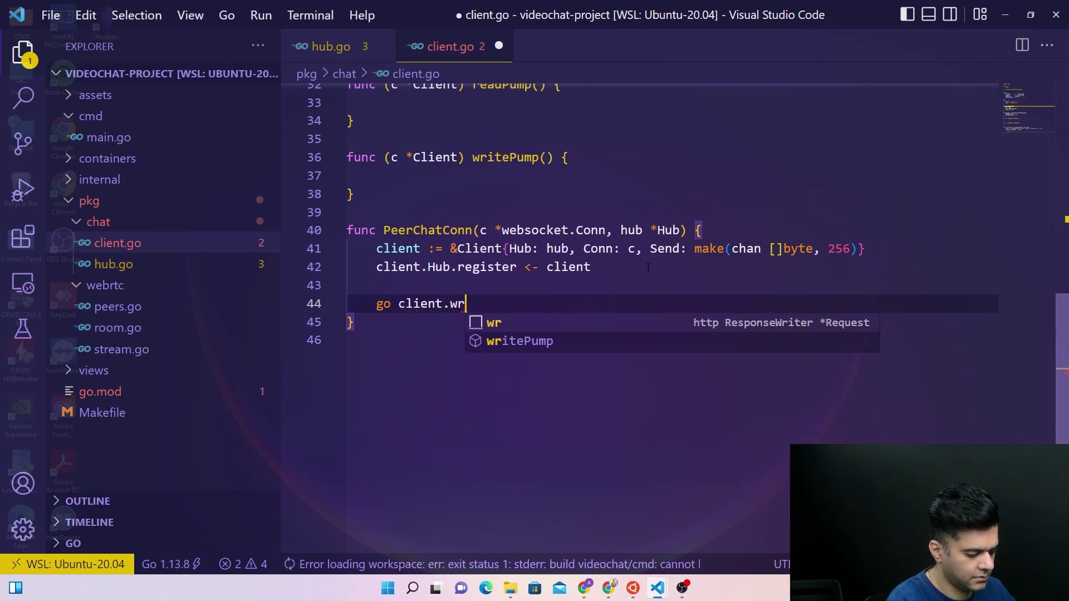
text(itePump())
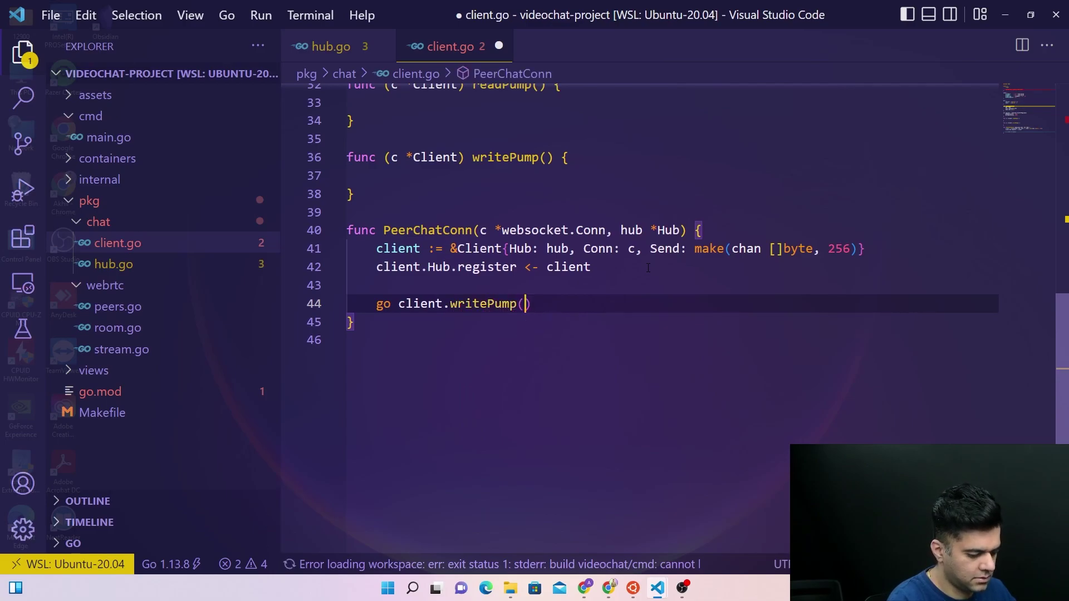
key(Return)
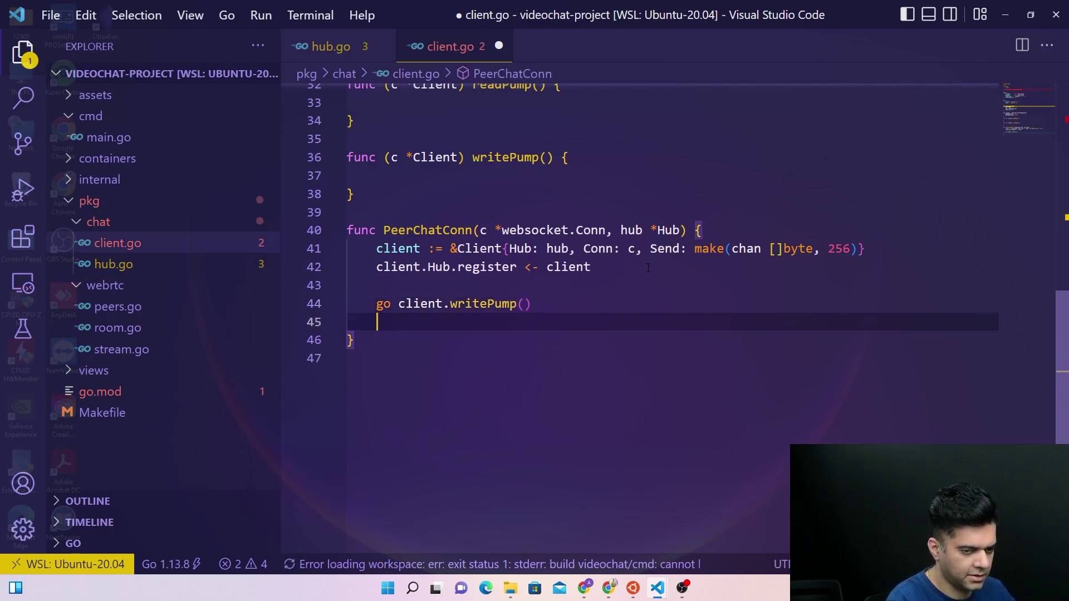
text(client.re)
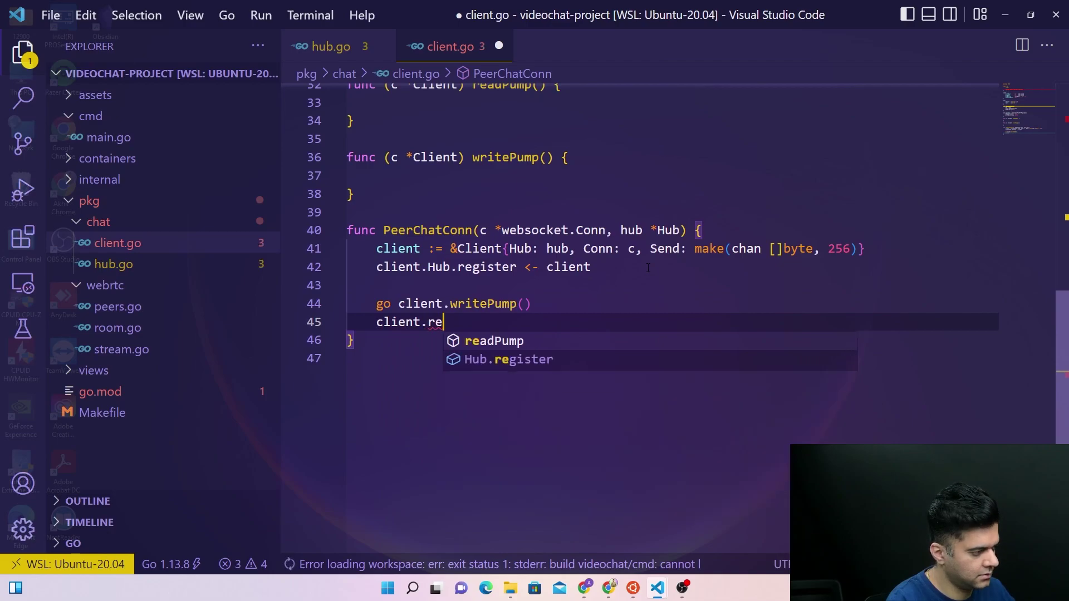
key(Return)
text(())
key(ctrl+s)
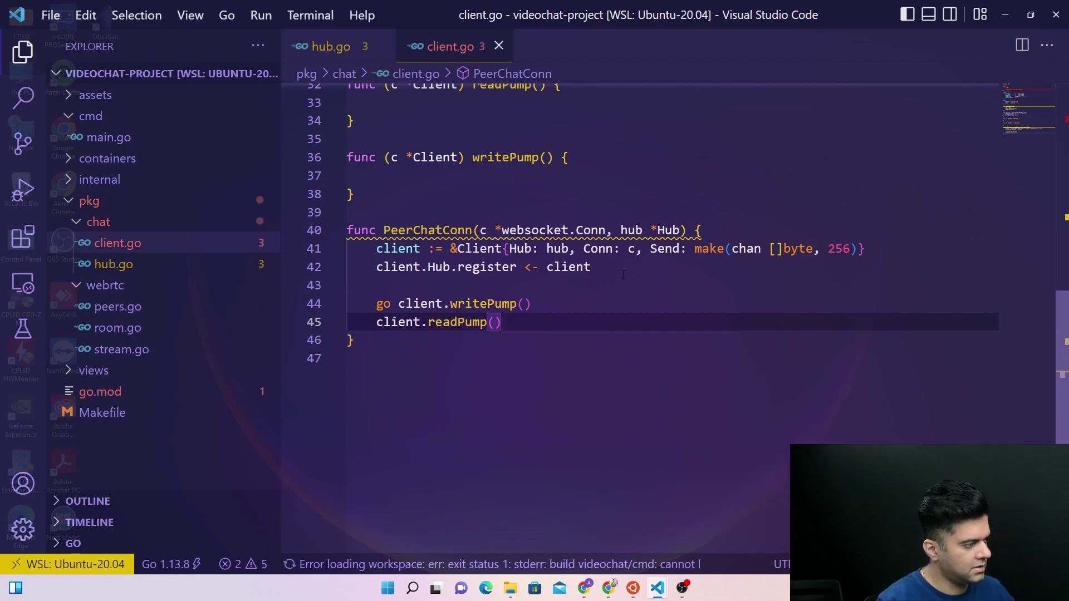
scroll(544, 315, up, 3)
Start readPump with defer func(){ c.Hub.unregister <- c; c.Conn.Close() }()
click(538, 277)
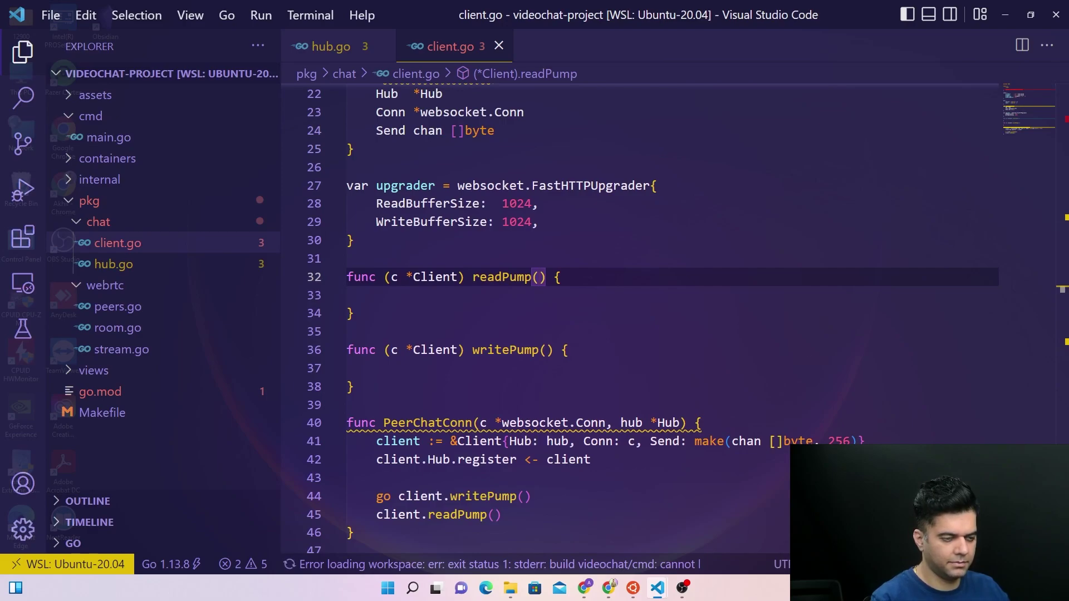
scroll(535, 276, down, 1)
click(533, 242)
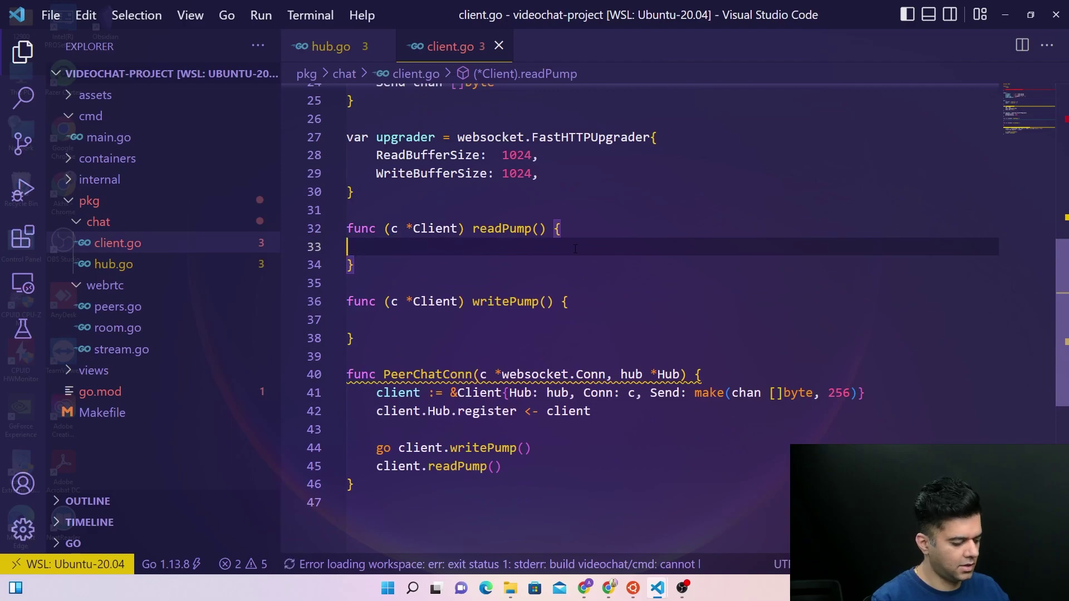
key(Tab)
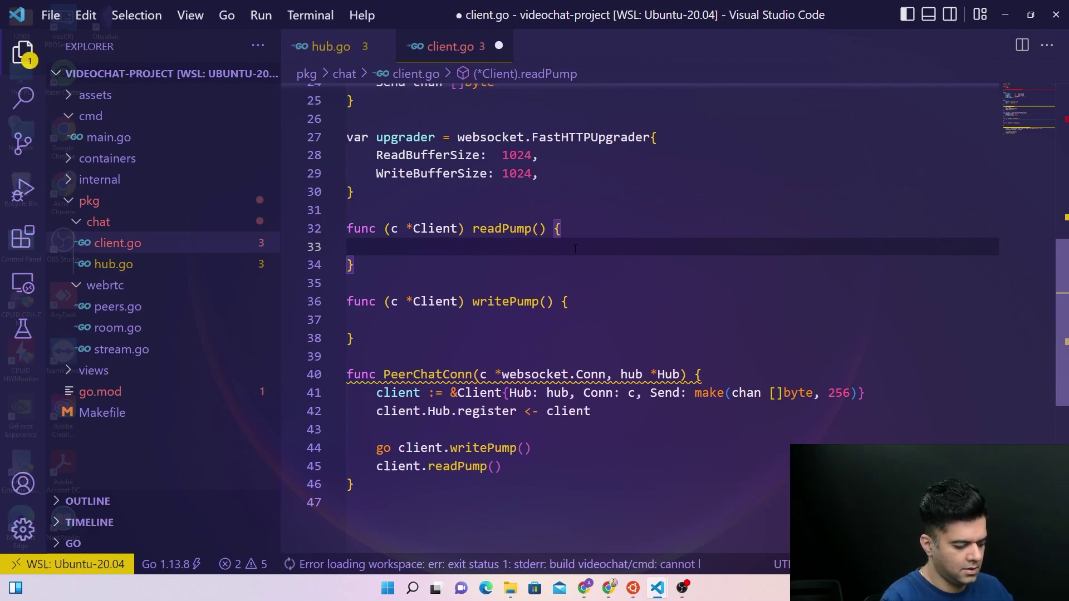
text(defer func)
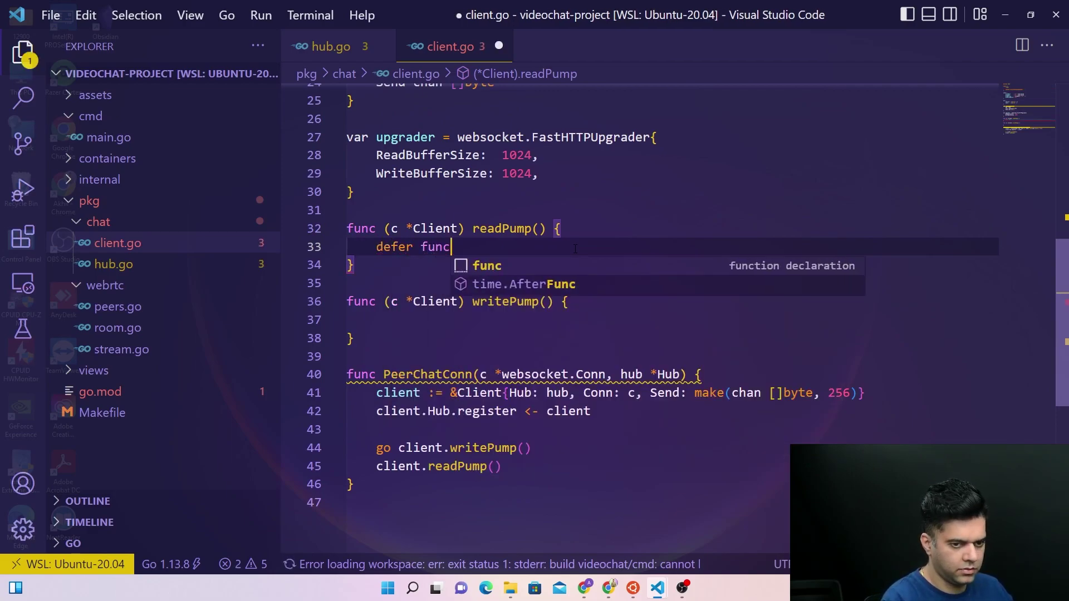
text((){)
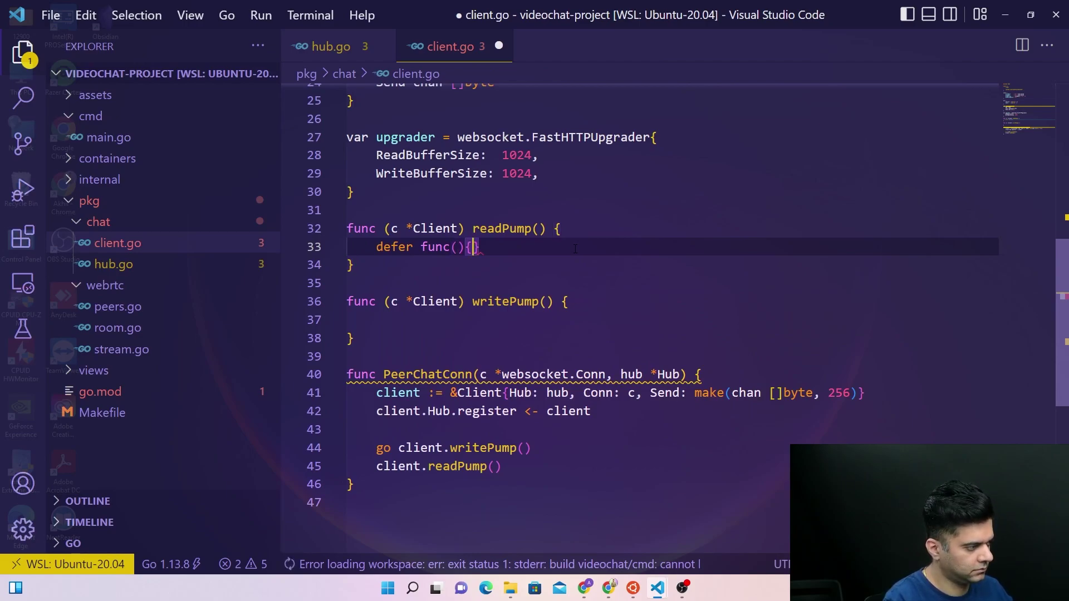
key(Return)
text(.)
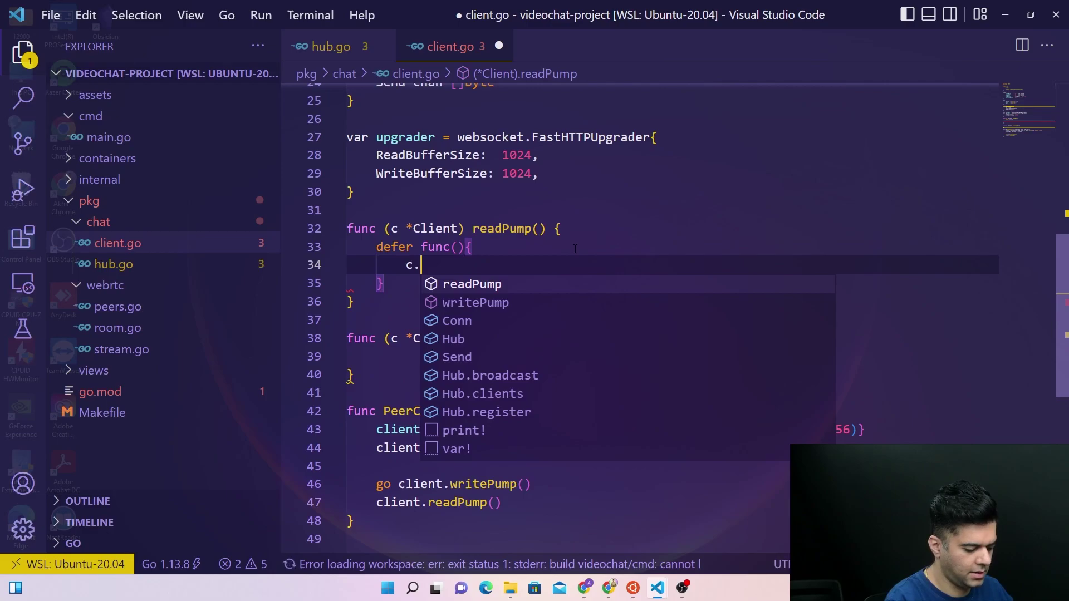
text(Hub.)
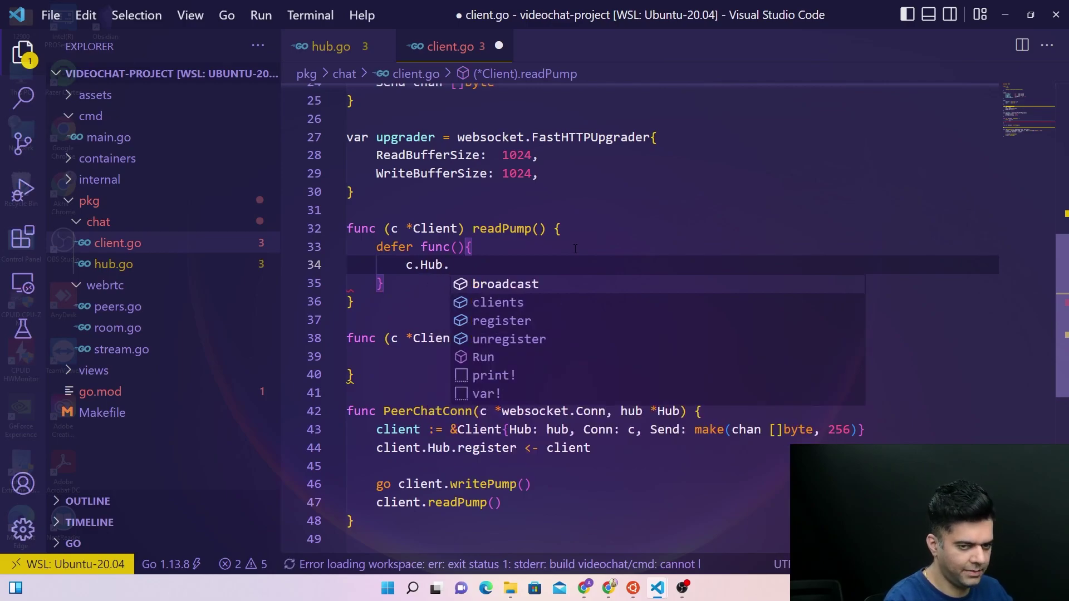
text(un)
key(BackSpace)
key(Return)
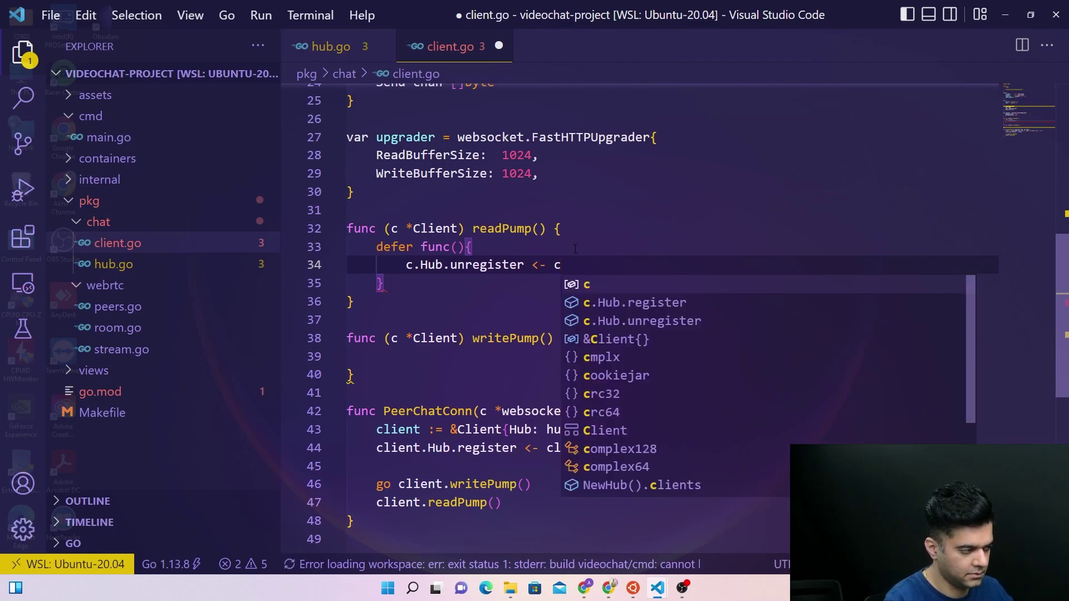
key(Escape)
key(Return)
text(c.)
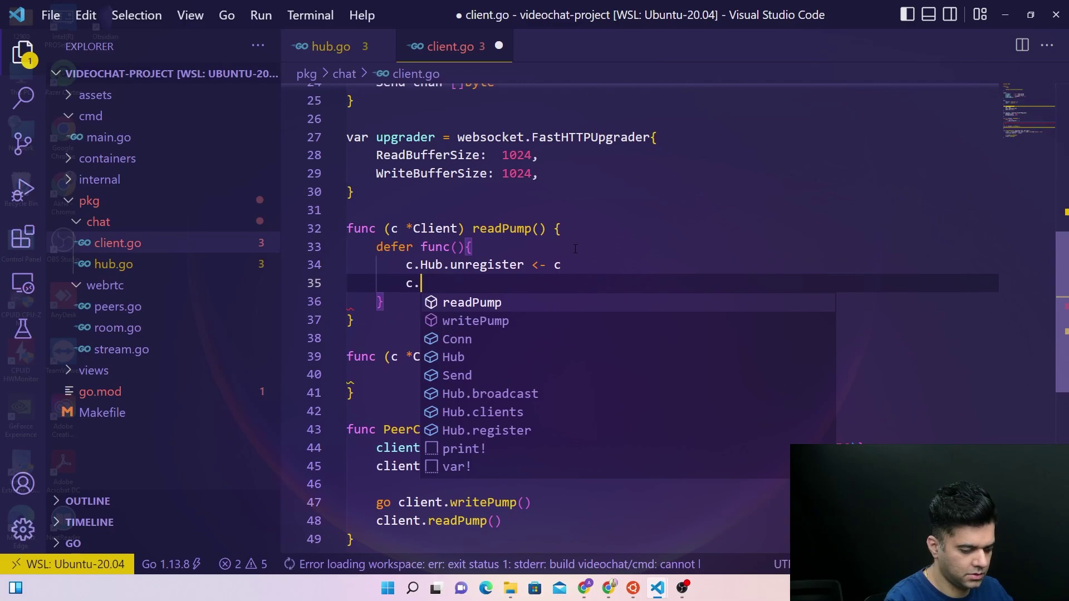
text(Conn.Clos)
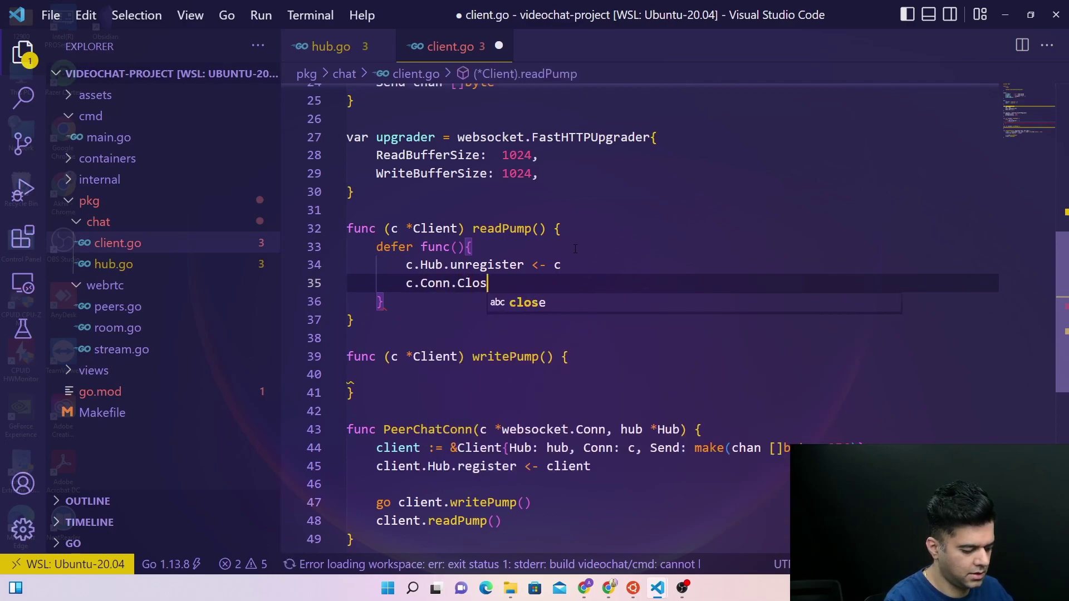
text(e())
click(449, 304)
scroll(591, 247, down, 2)
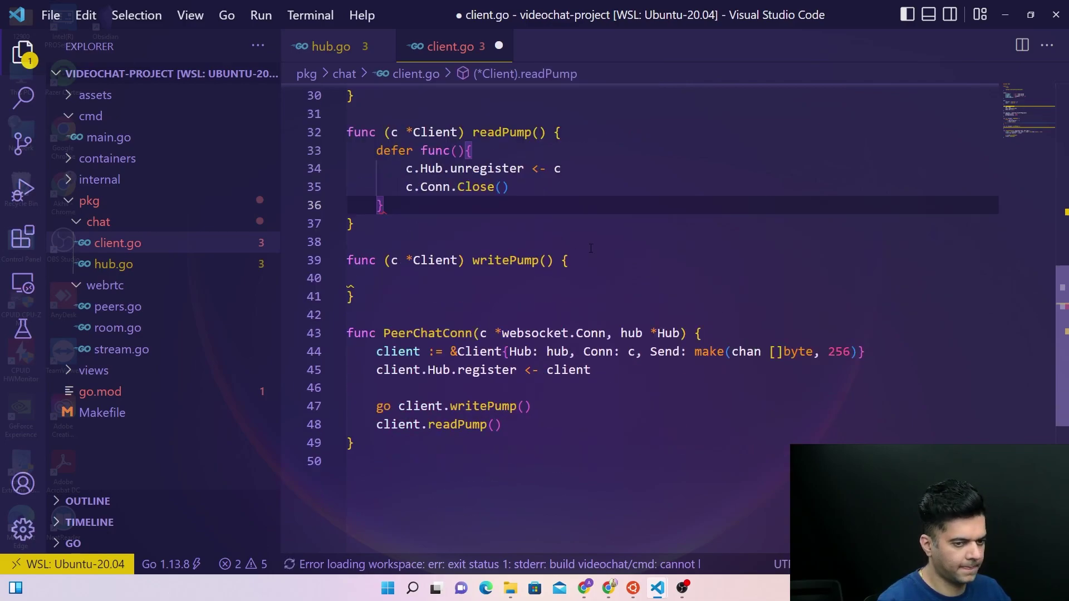
text(()
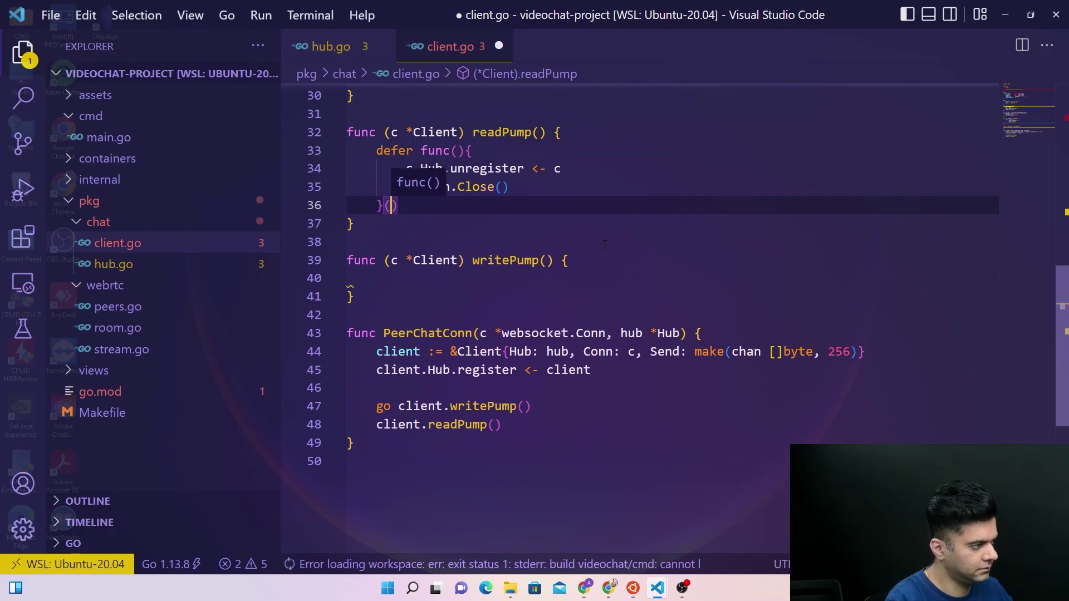
text())
key(Return)
key(Return)
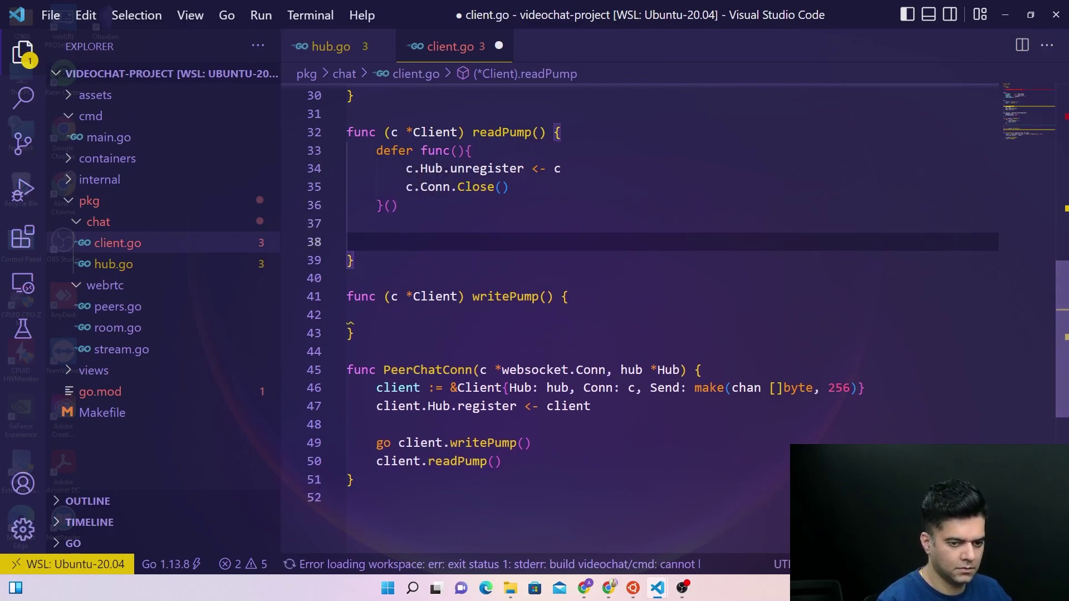
text(c.)
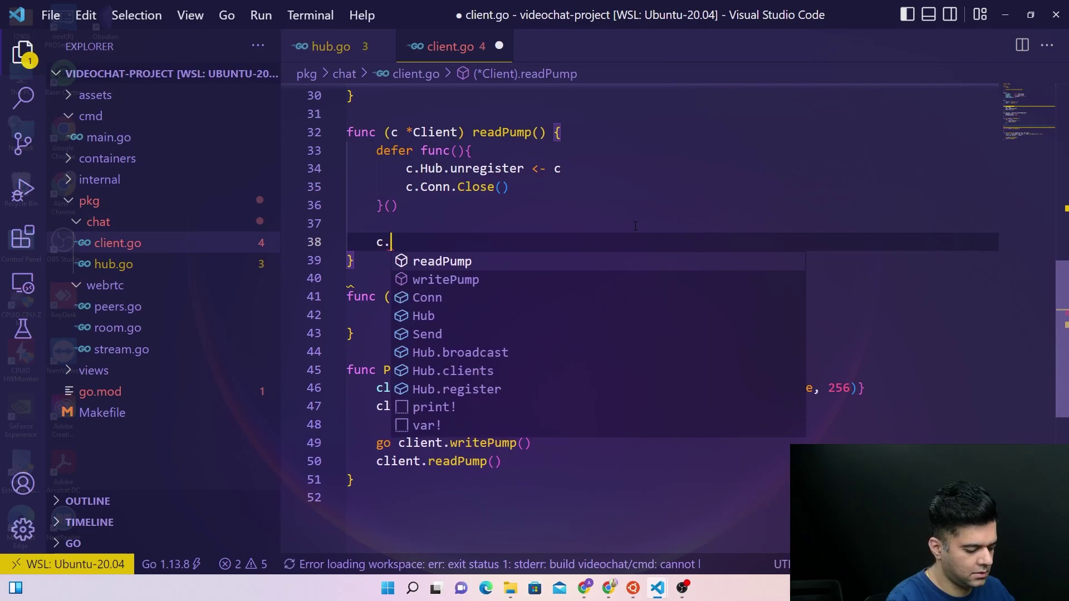
text(Con)
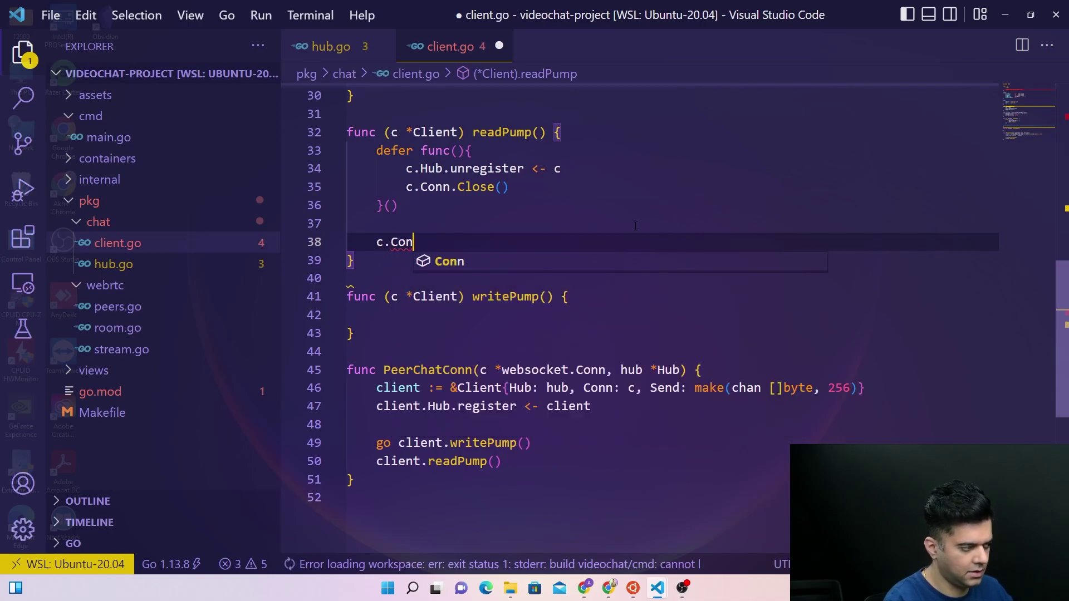
text(n.)
scroll(635, 226, up, 3)
scroll(630, 225, up, 1)
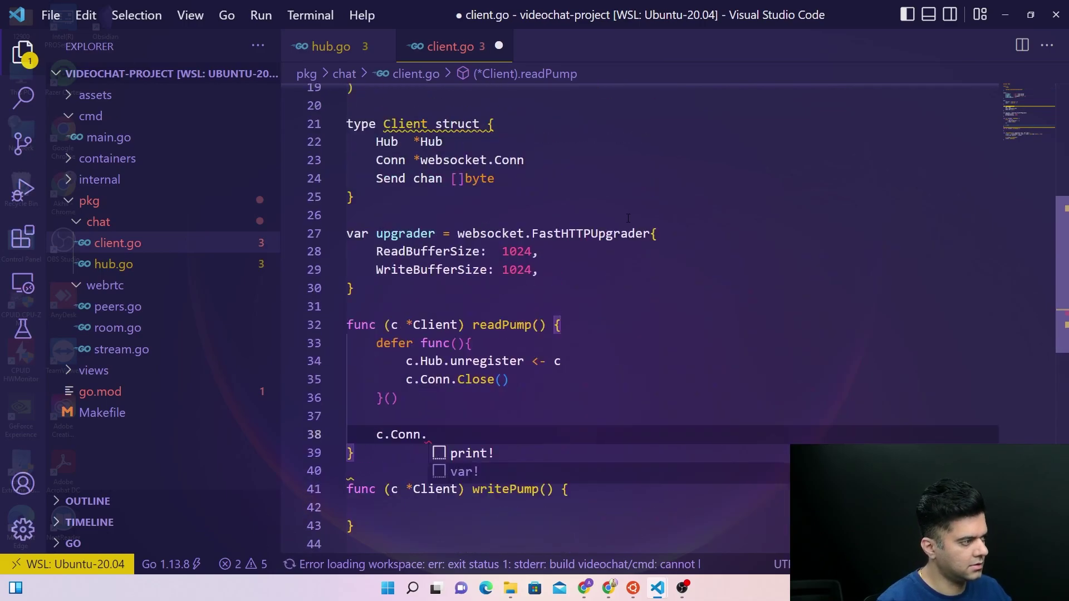
scroll(618, 226, down, 2)
text(S)
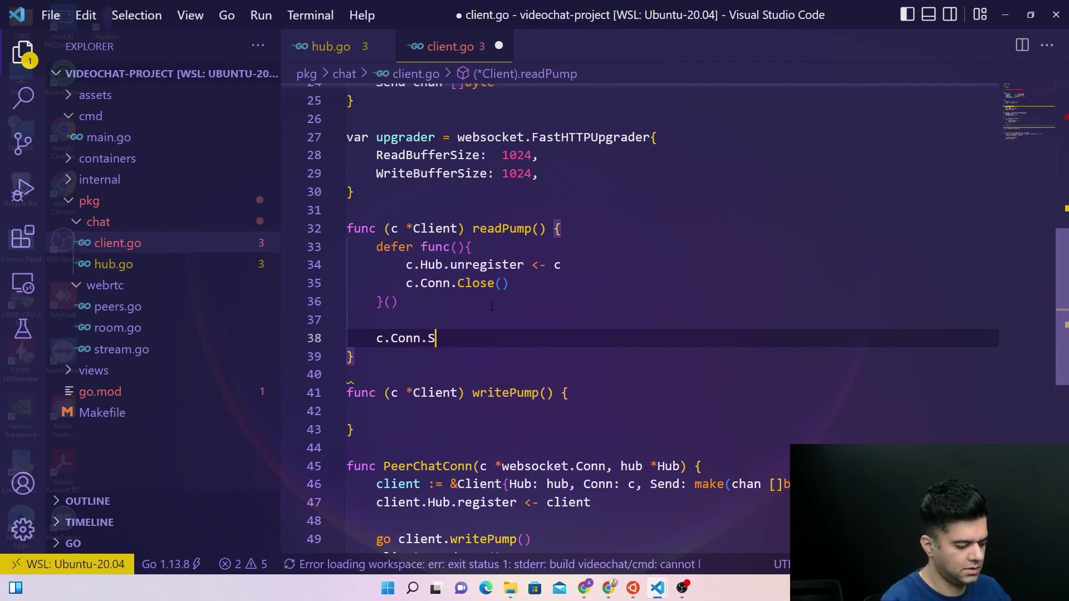
text(etRead)
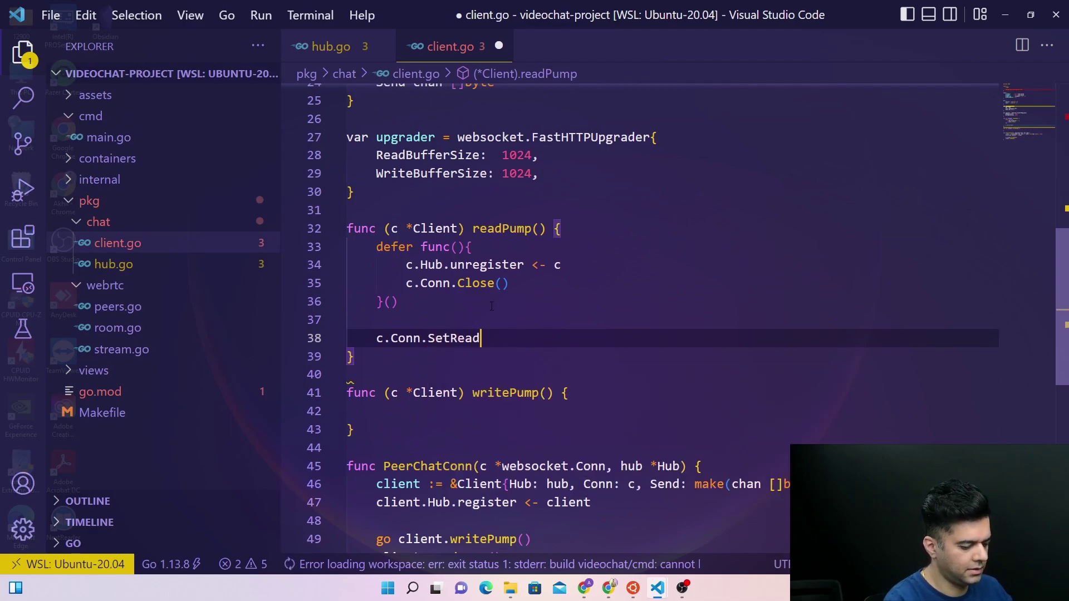
text(Limit)
Write bare c.Conn.SetReadLimit, c.Conn.setReadDeadline and c.Conn.SetPongHandler lines below the deferred func
key(Return)
text(.C)
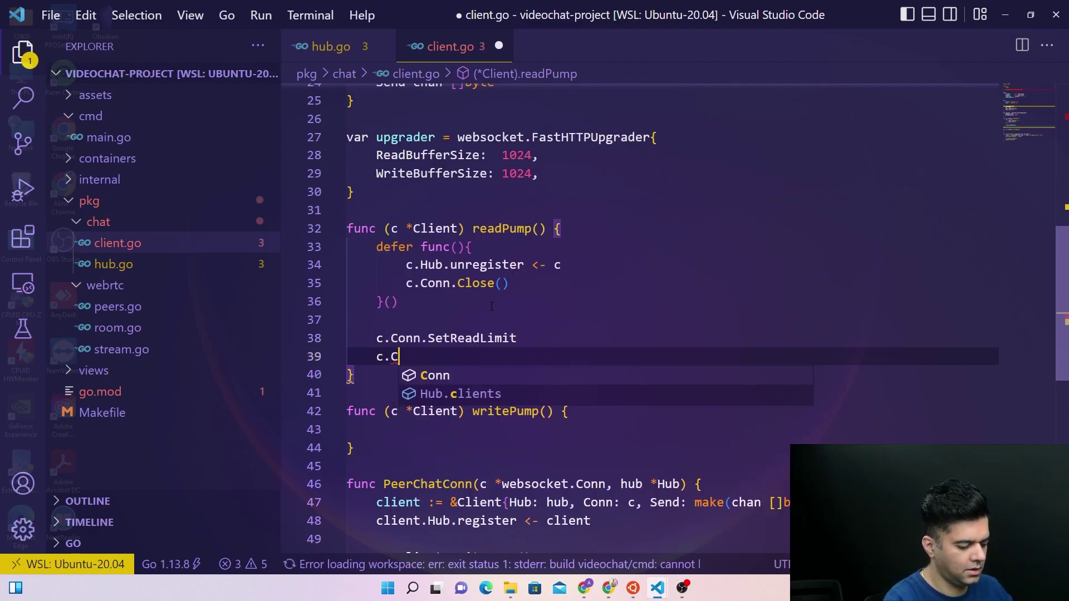
text(onn.se)
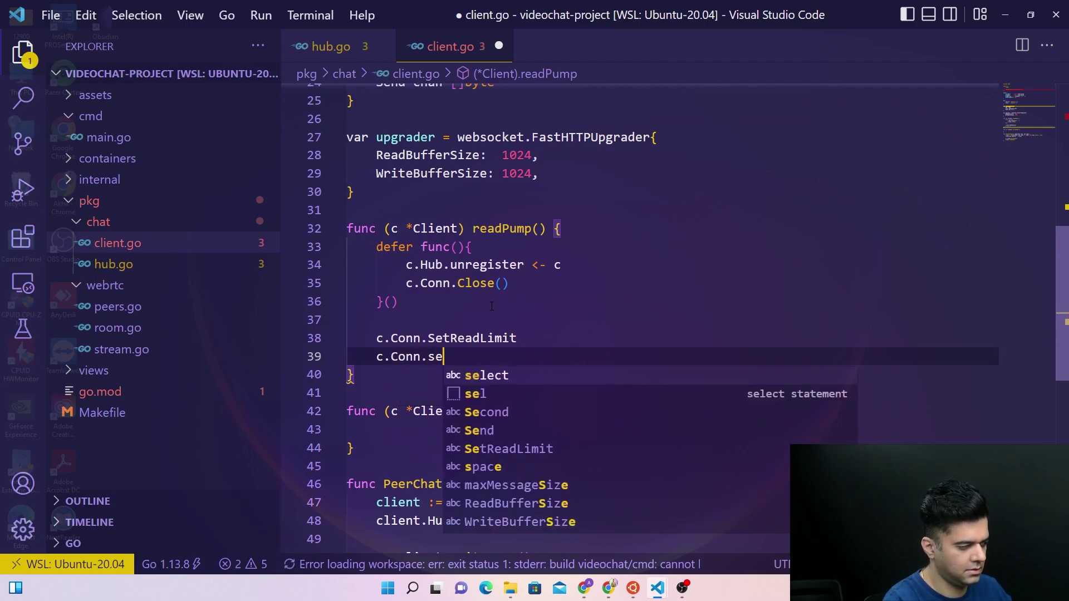
text(tRead)
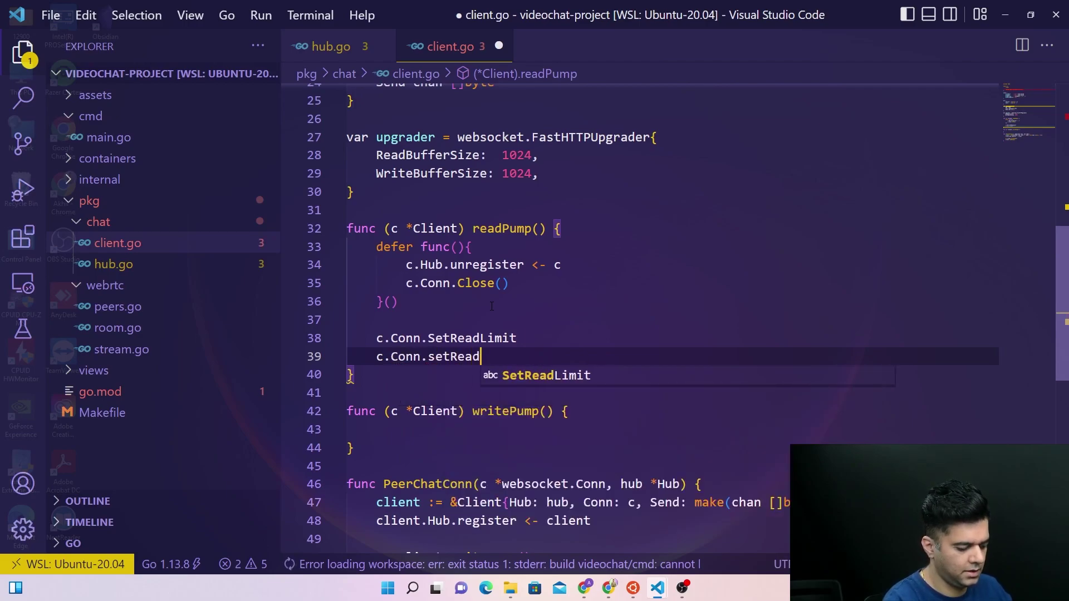
text(Deadline)
key(Return)
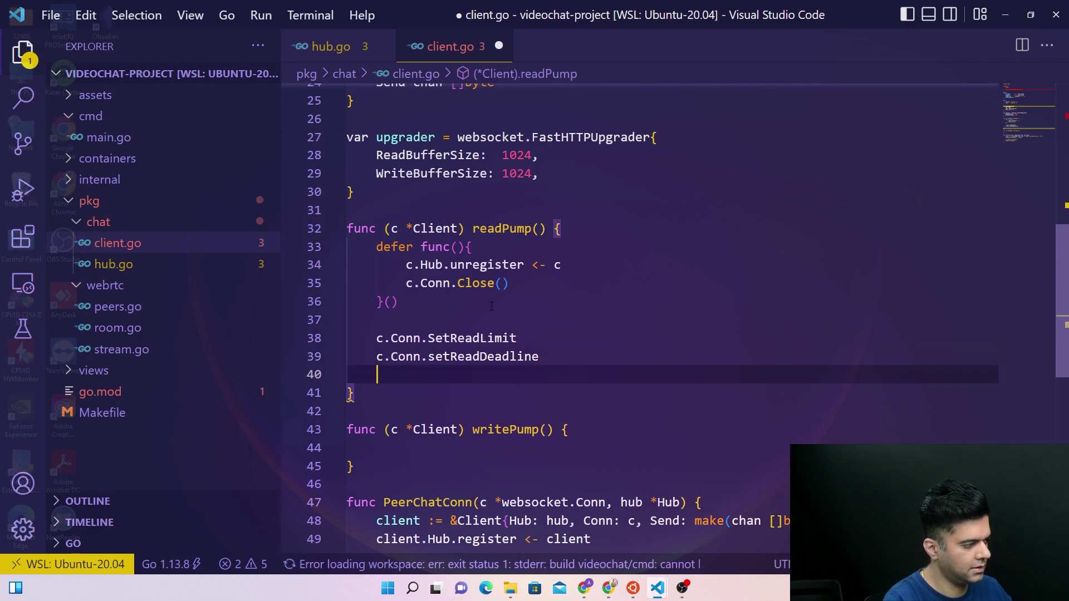
text(c.Conn.)
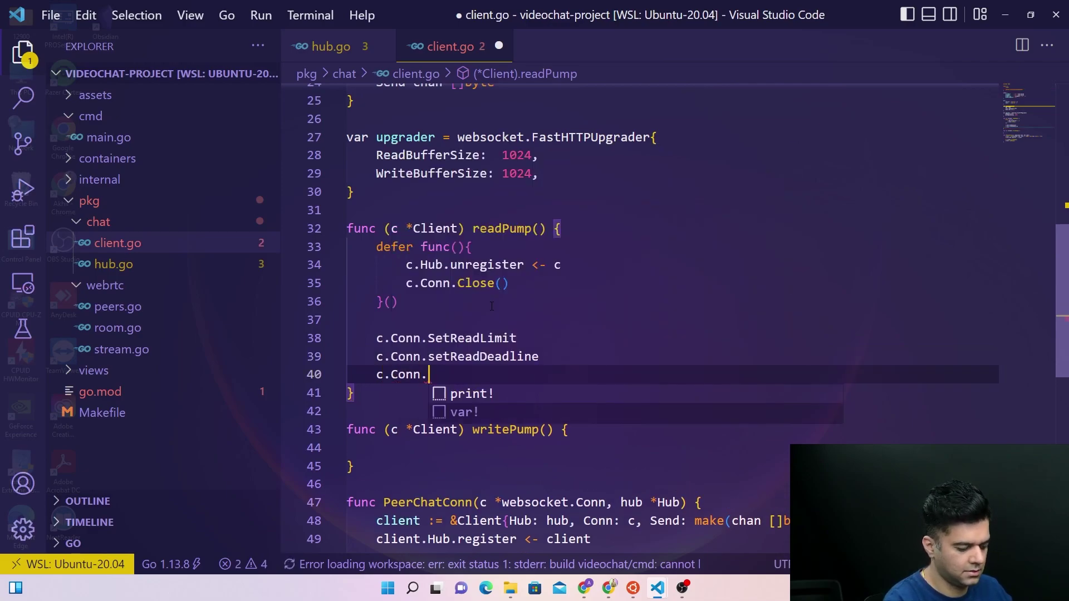
text(SetPongHandler)
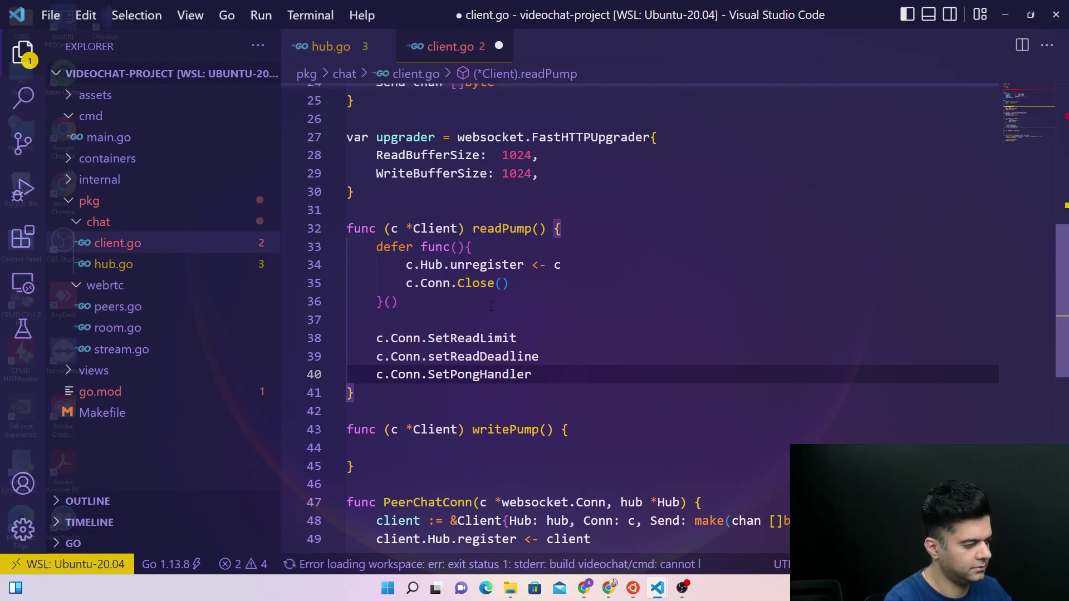
scroll(492, 306, down, 2)
Pass maxMessageSize to SetReadLimit and time.Now().Add(pongWait) to setReadDeadline
click(549, 242)
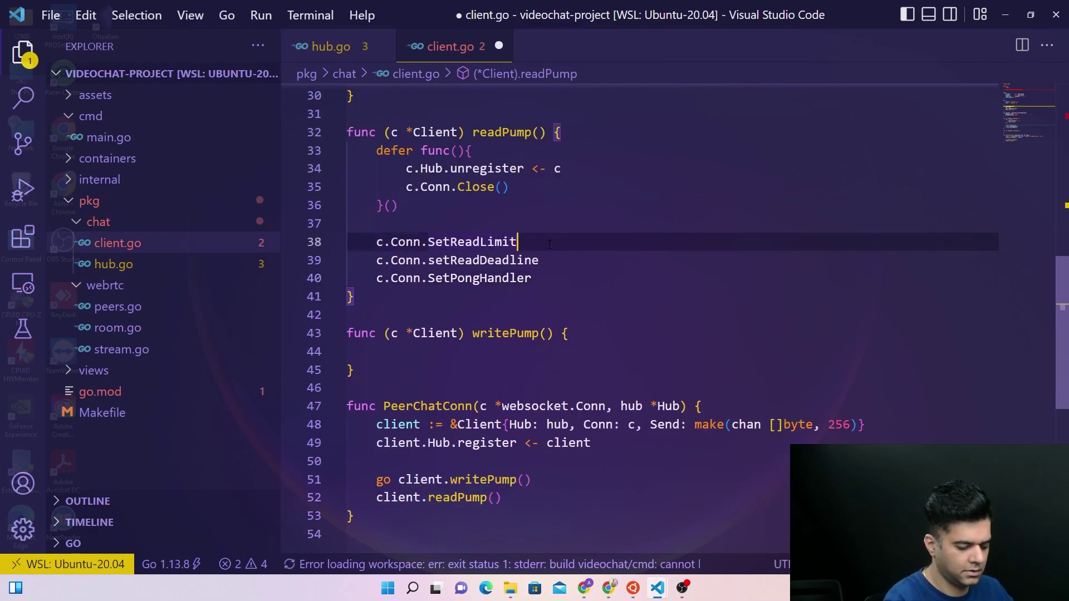
text(((maxMe)
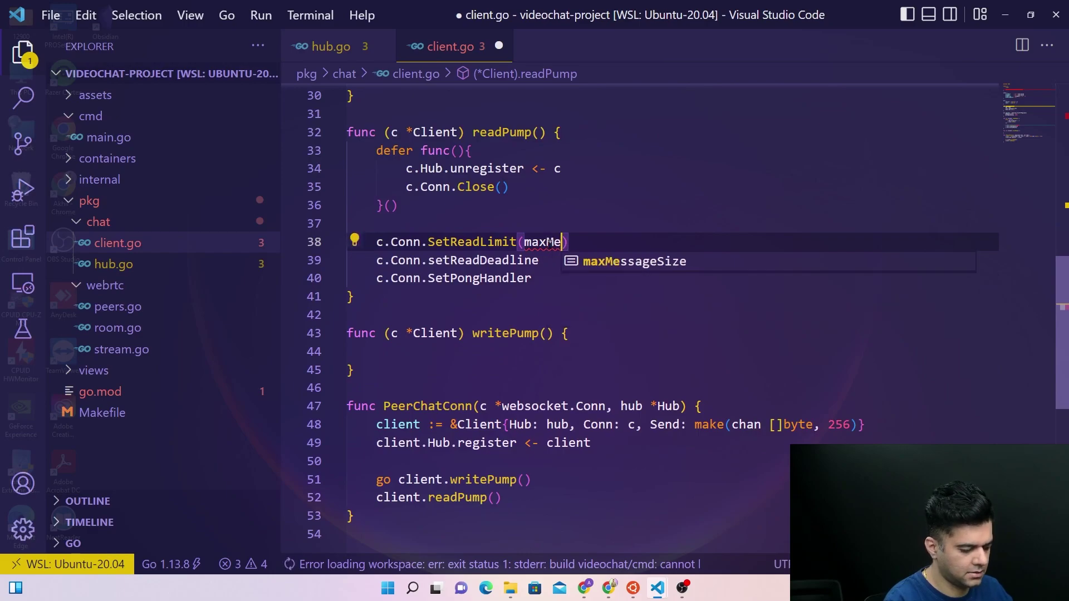
key(Return)
scroll(548, 242, up, 5)
scroll(547, 243, up, 3)
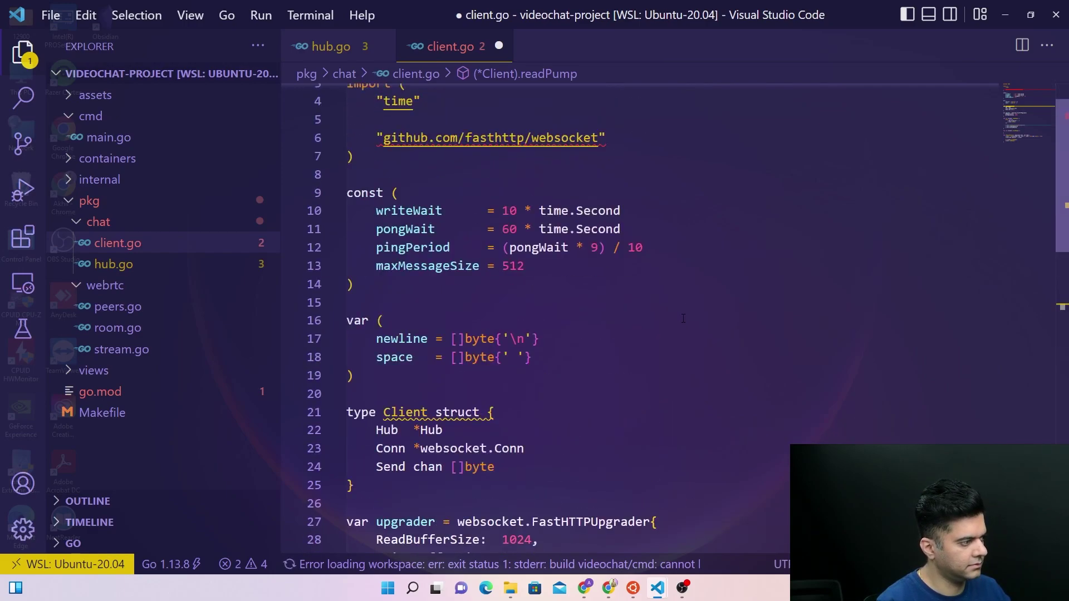
scroll(547, 243, up, 1)
drag(376, 305, 526, 310)
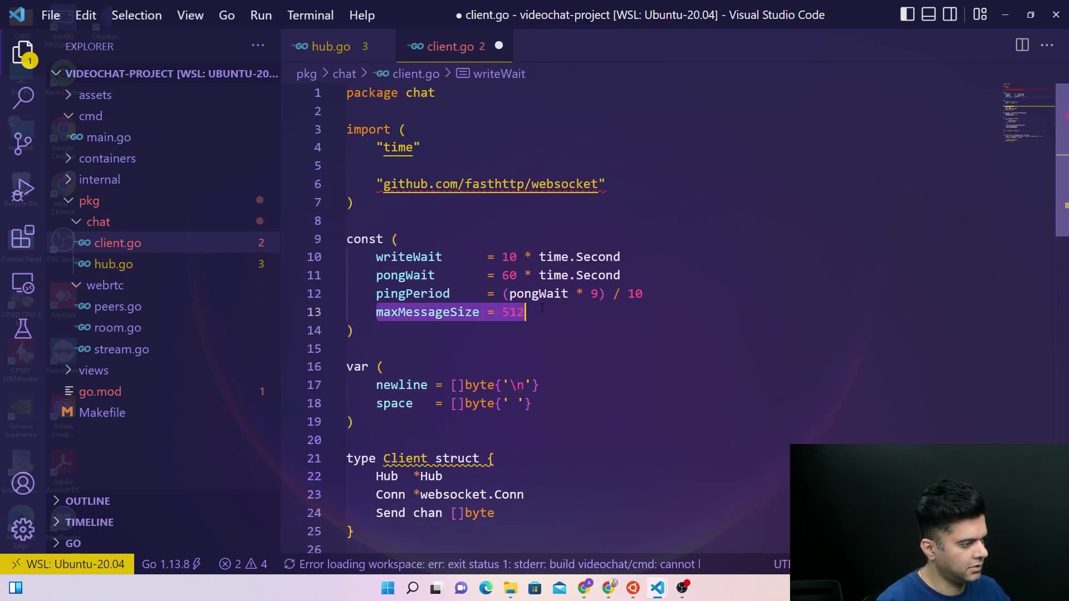
scroll(643, 312, down, 7)
scroll(643, 311, down, 4)
scroll(642, 311, up, 1)
click(598, 259)
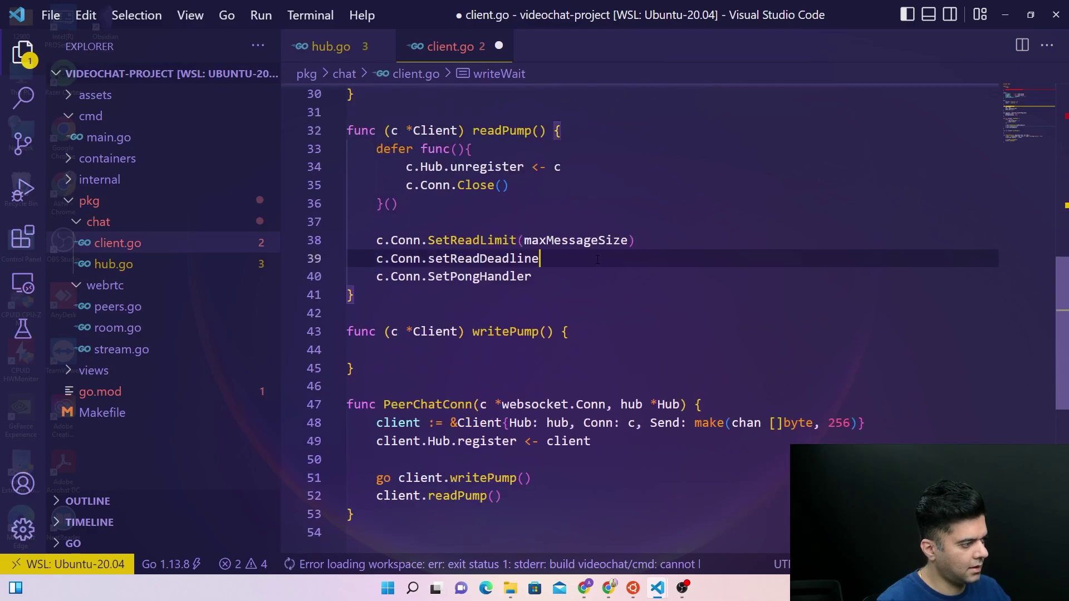
text((tim)
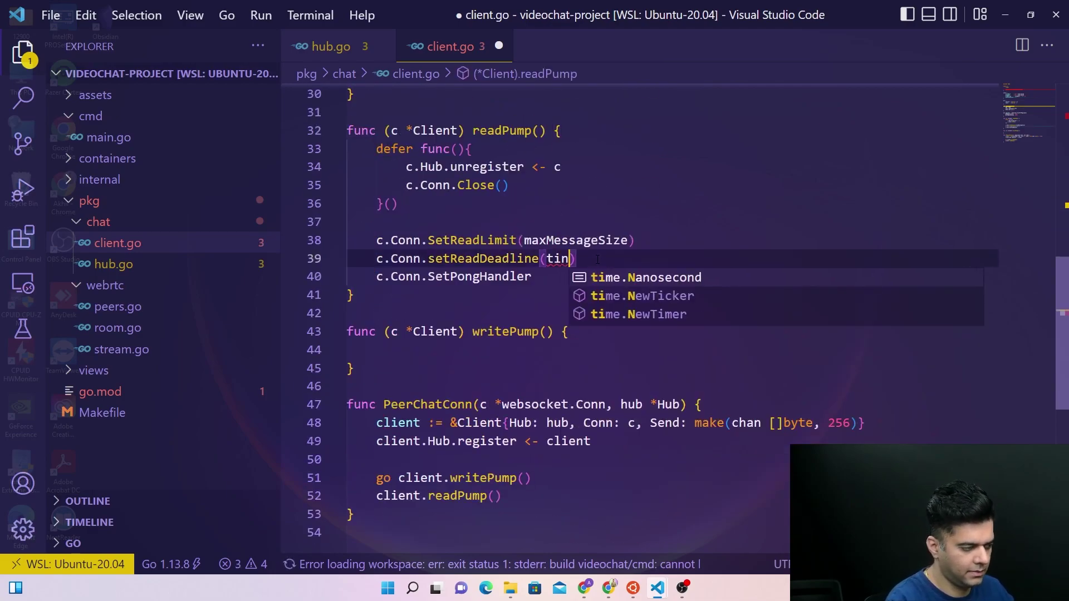
text(e.Now)
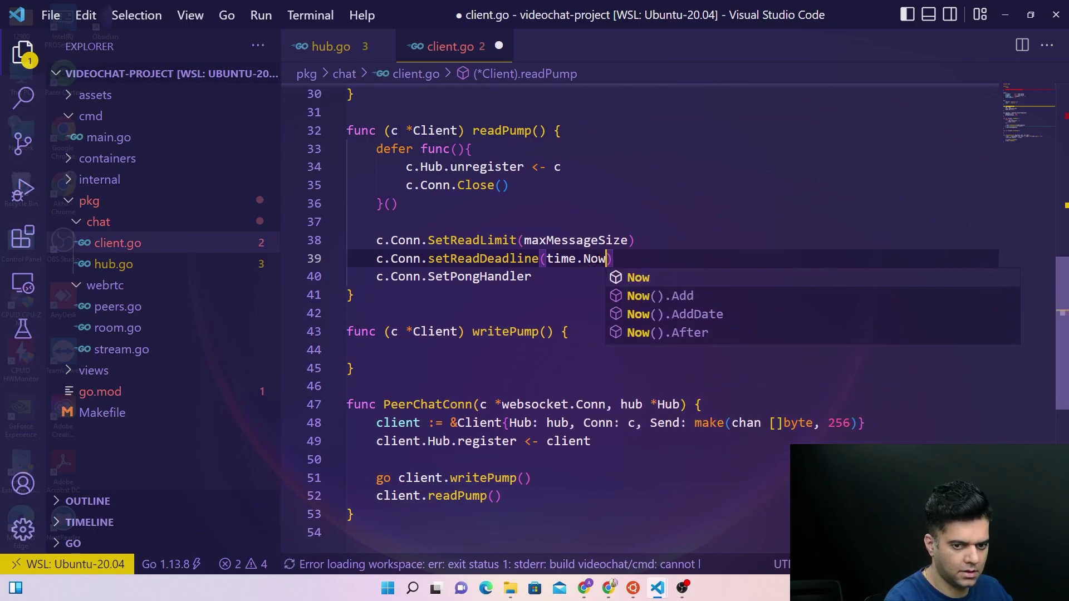
text(().)
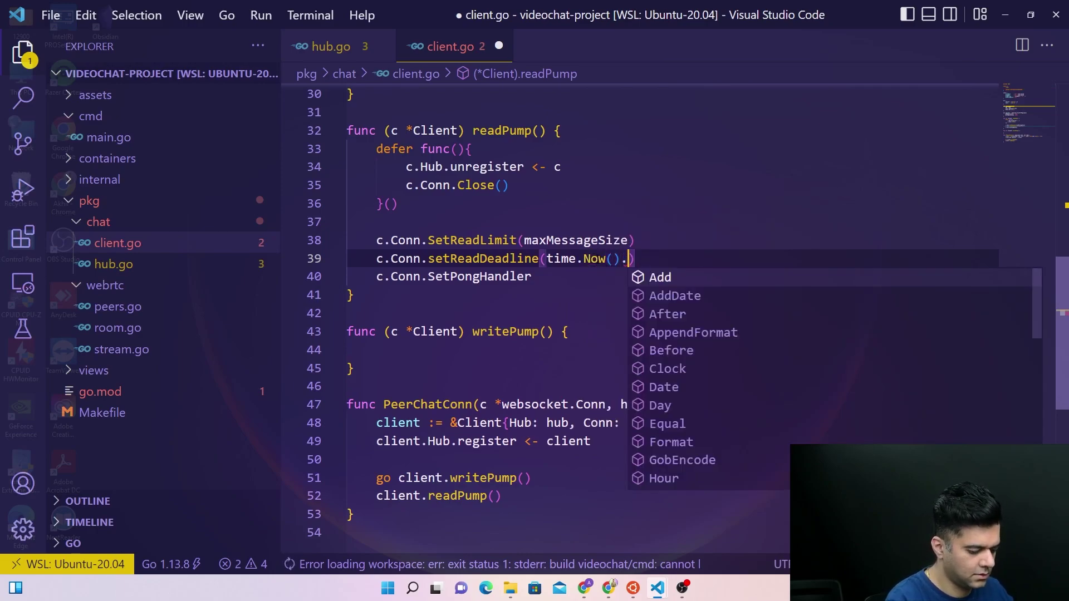
text(AdD())
key(BackSpace)
key(BackSpace)
key(BackSpace)
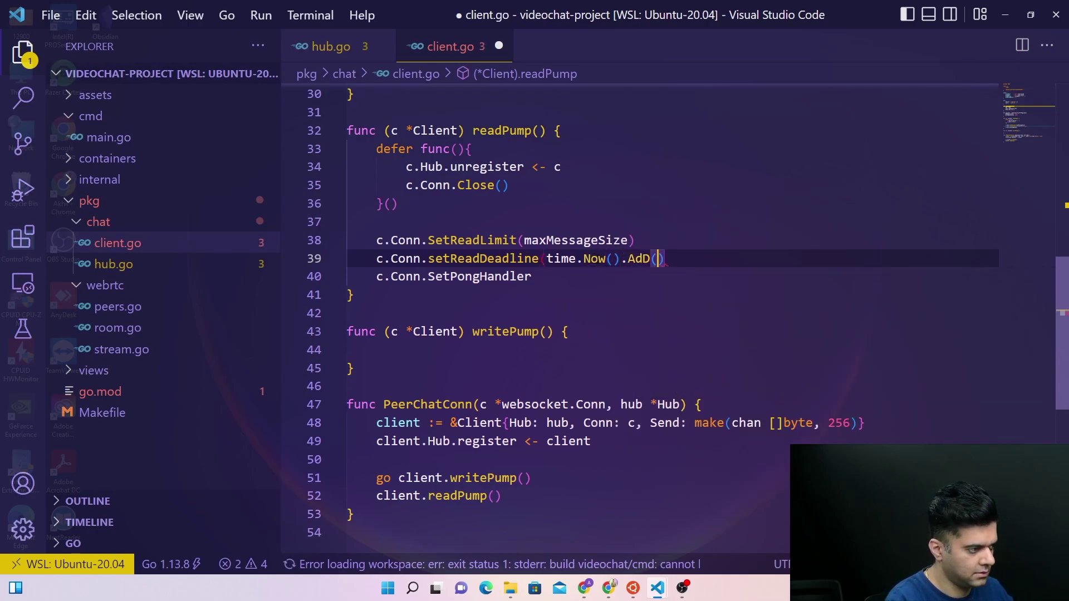
key(BackSpace)
text(d)
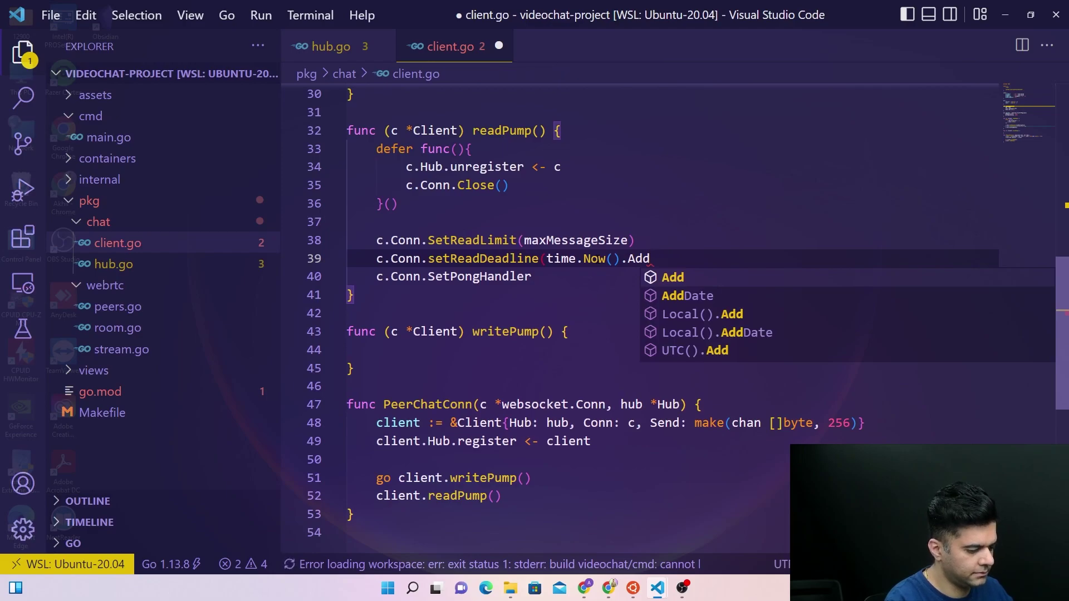
text())
text((p)
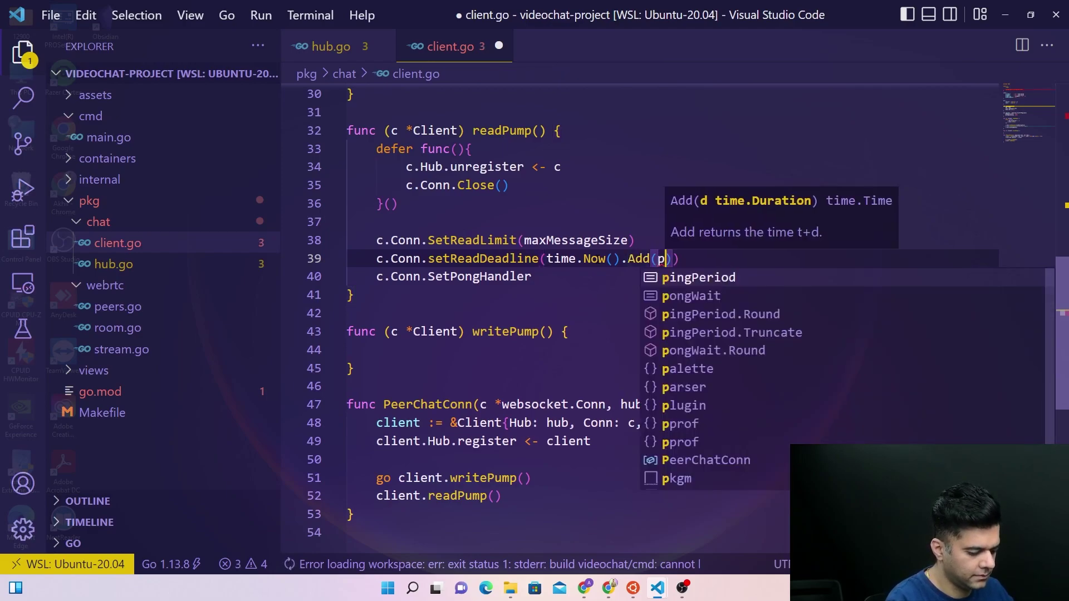
text(ongWait)
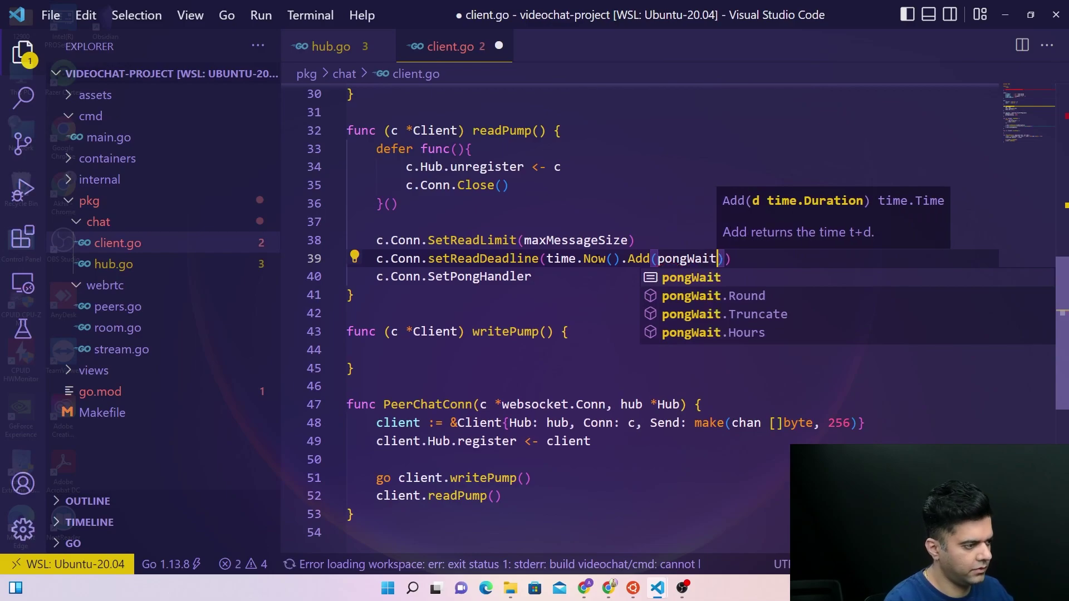
key(Escape)
scroll(601, 212, up, 9)
scroll(602, 212, up, 1)
drag(376, 274, 640, 270)
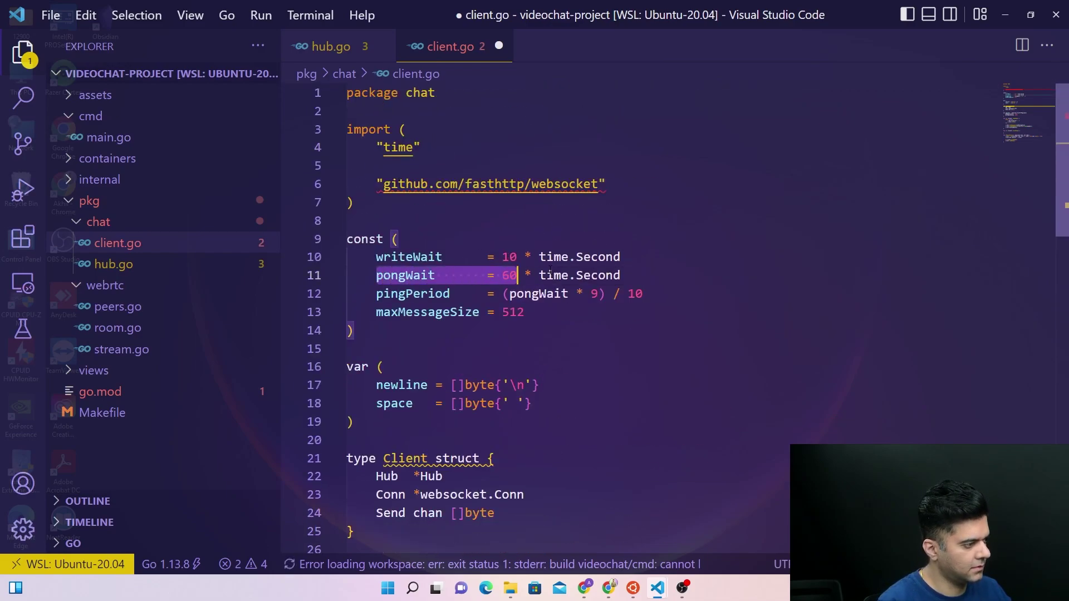
scroll(703, 293, down, 5)
scroll(719, 284, down, 3)
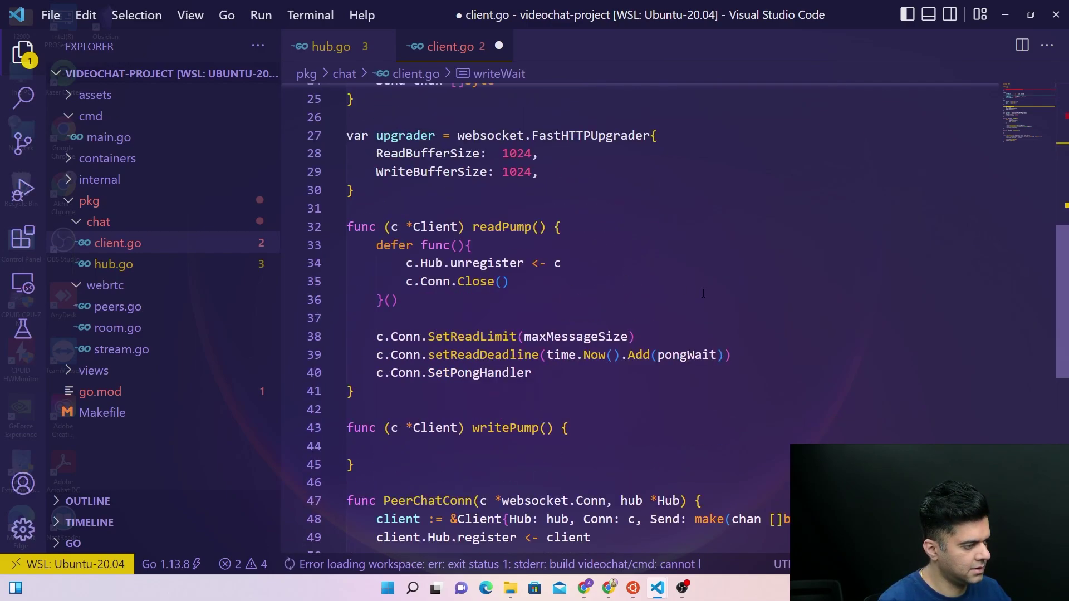
scroll(734, 276, down, 2)
click(763, 258)
Pass SetPongHandler a func(string) error that calls SetReadDeadline(time.Now.Add(pongWait)) and returns nil
click(690, 276)
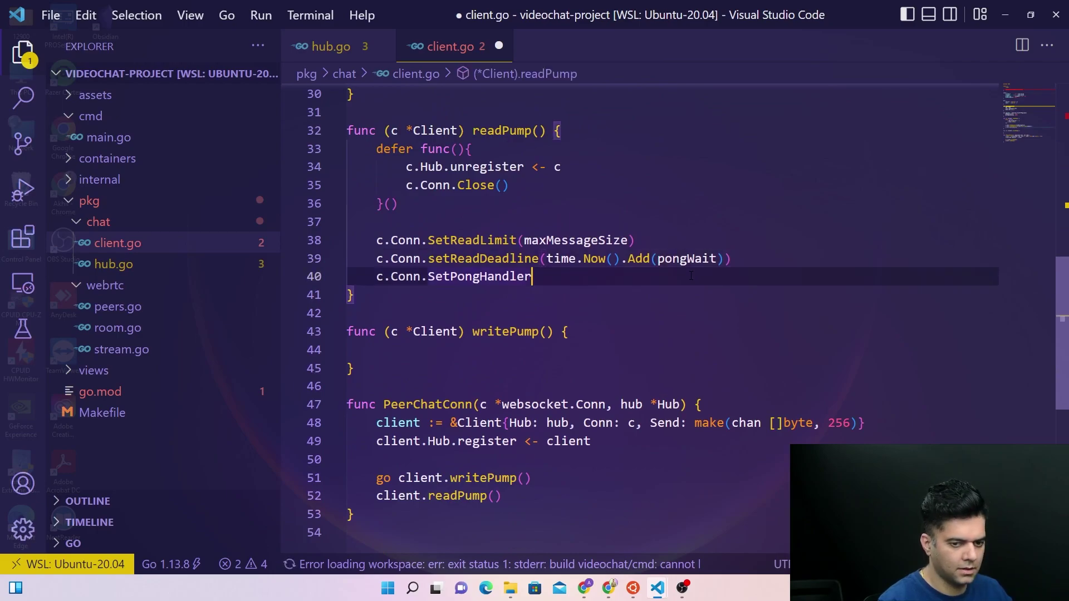
text(()
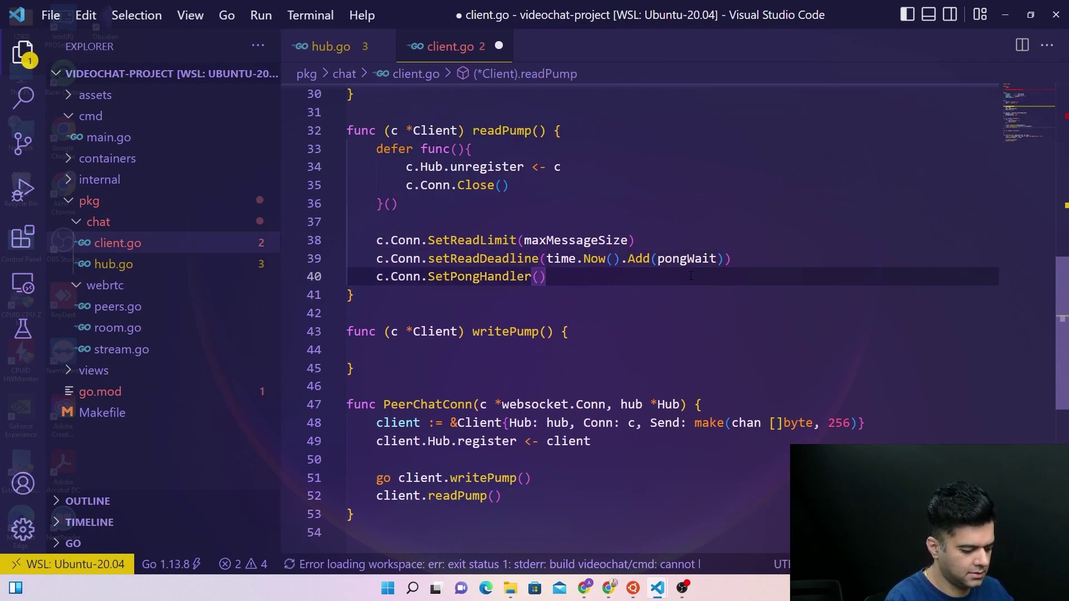
text(func(*)
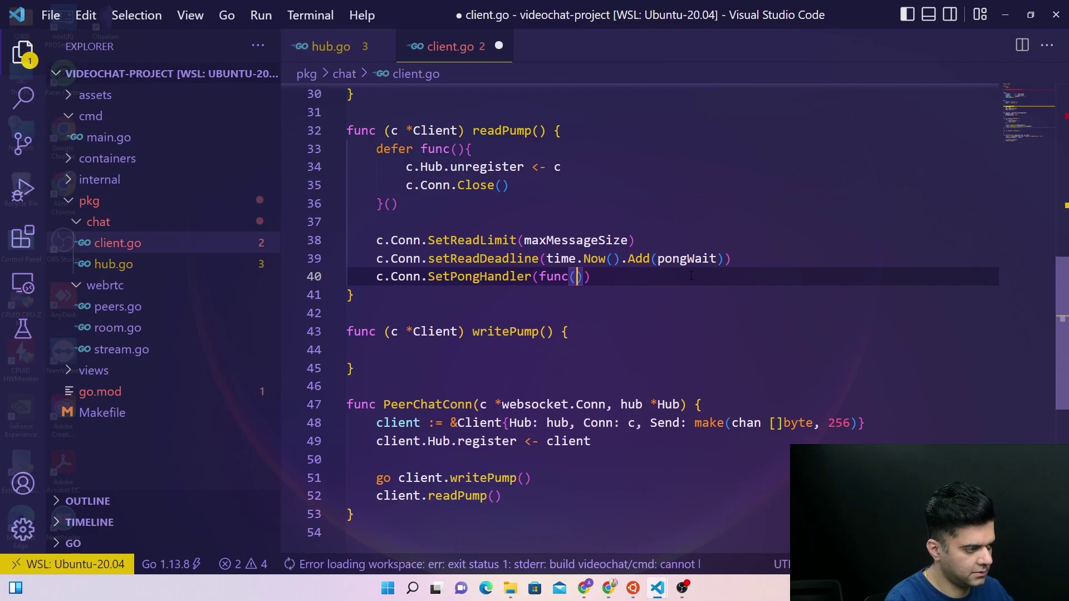
text(string) e)
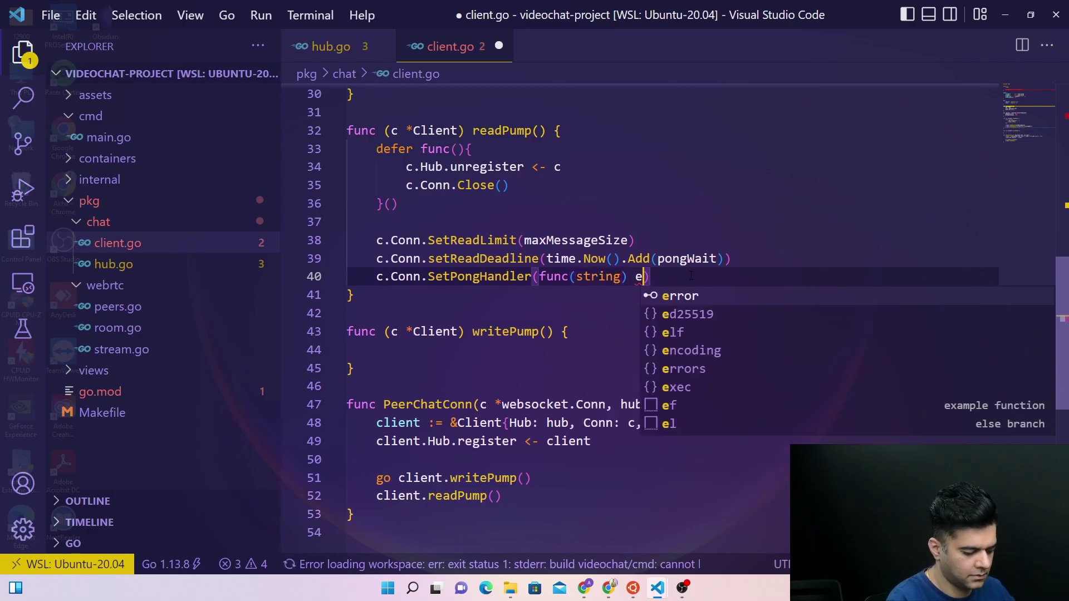
text(rror {)
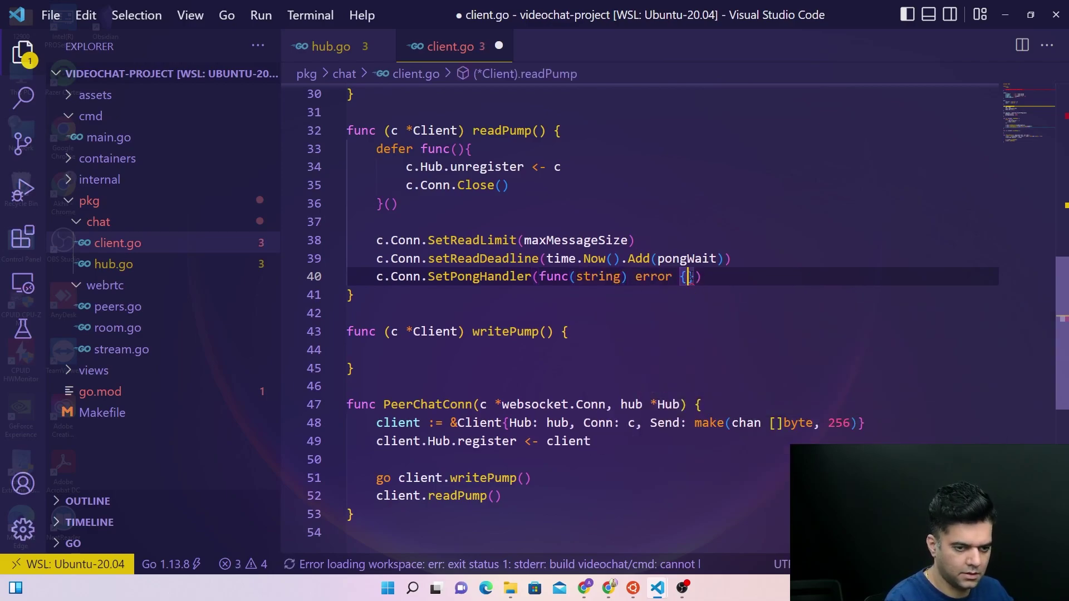
key(Return)
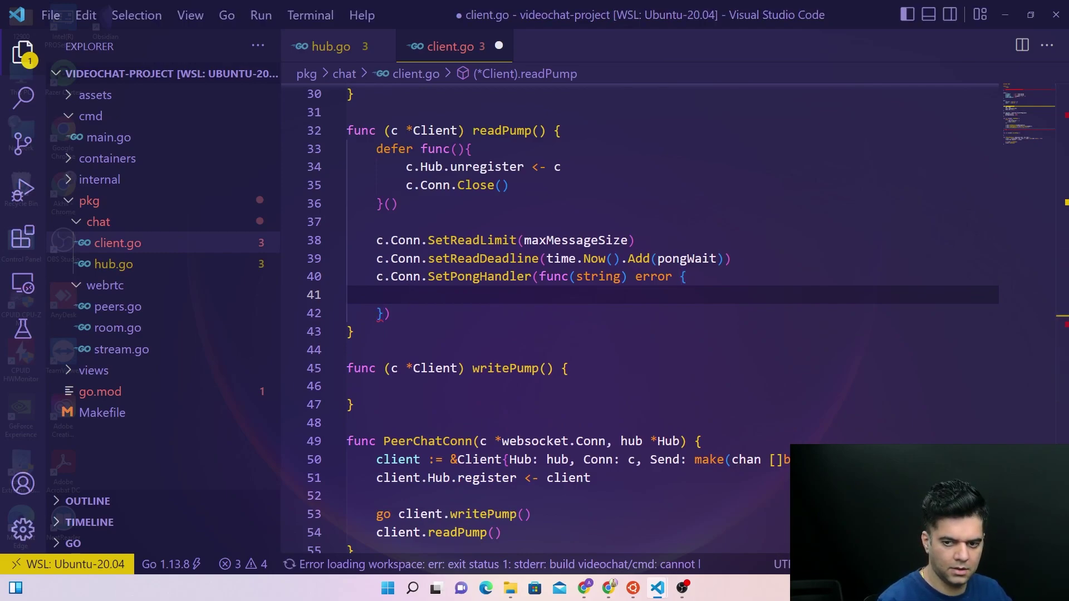
click(718, 275)
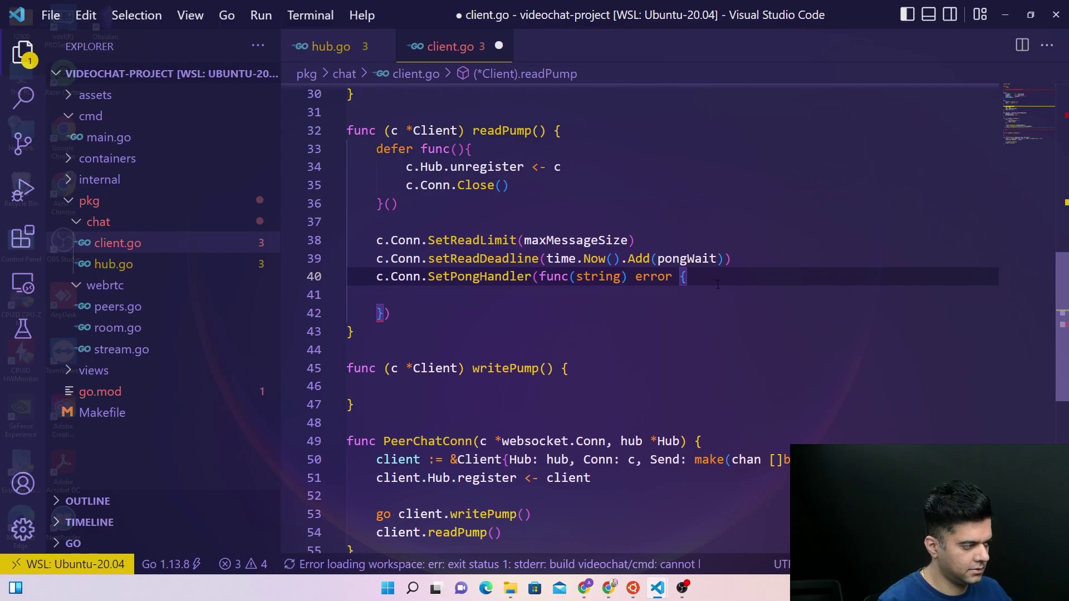
text(c.)
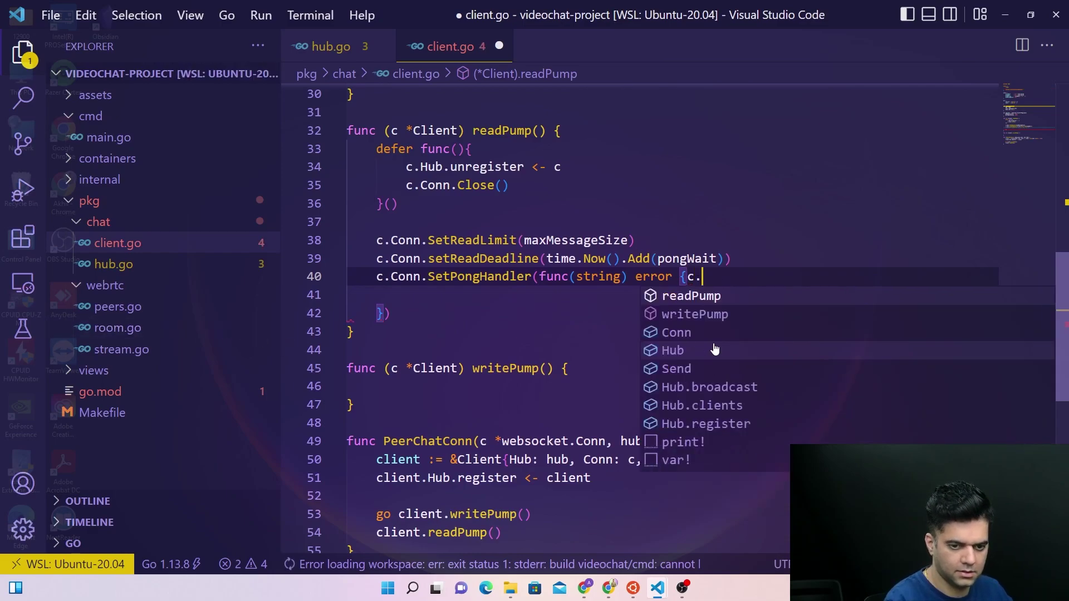
text(Conn.)
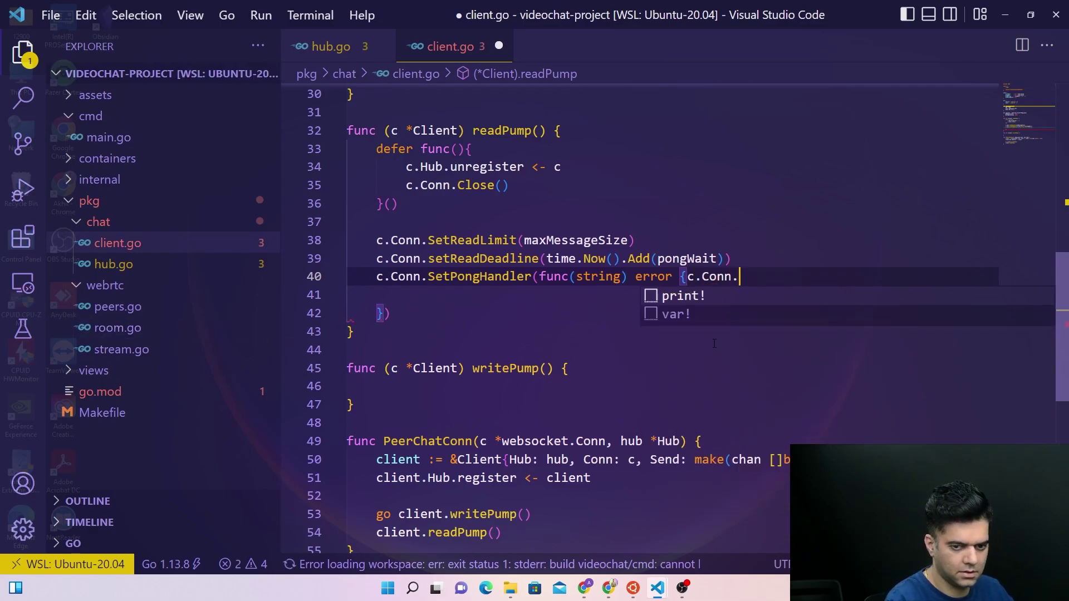
text(SetR)
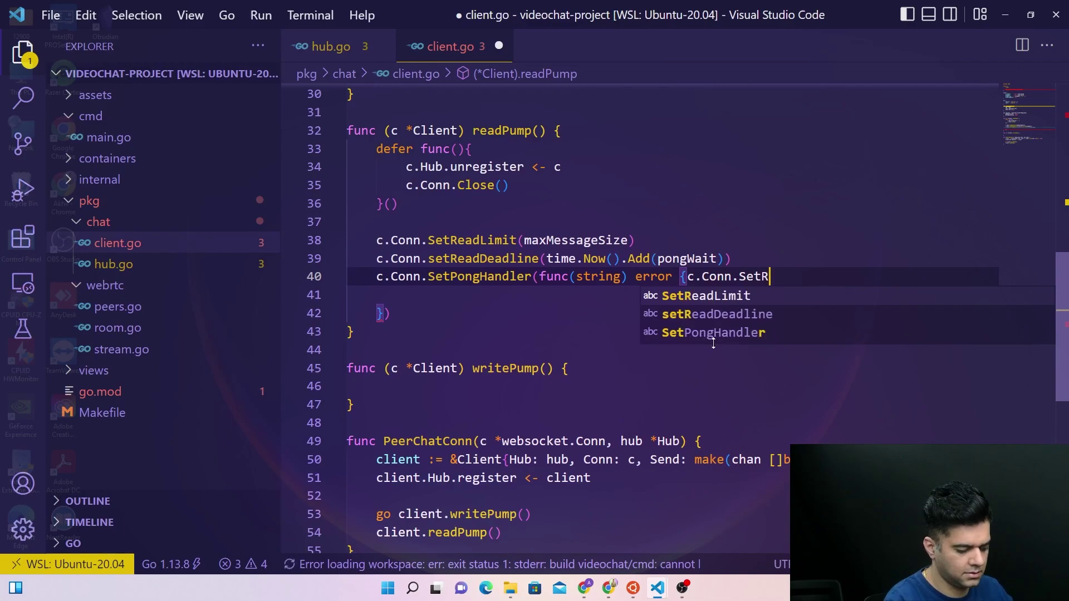
text(eadDea)
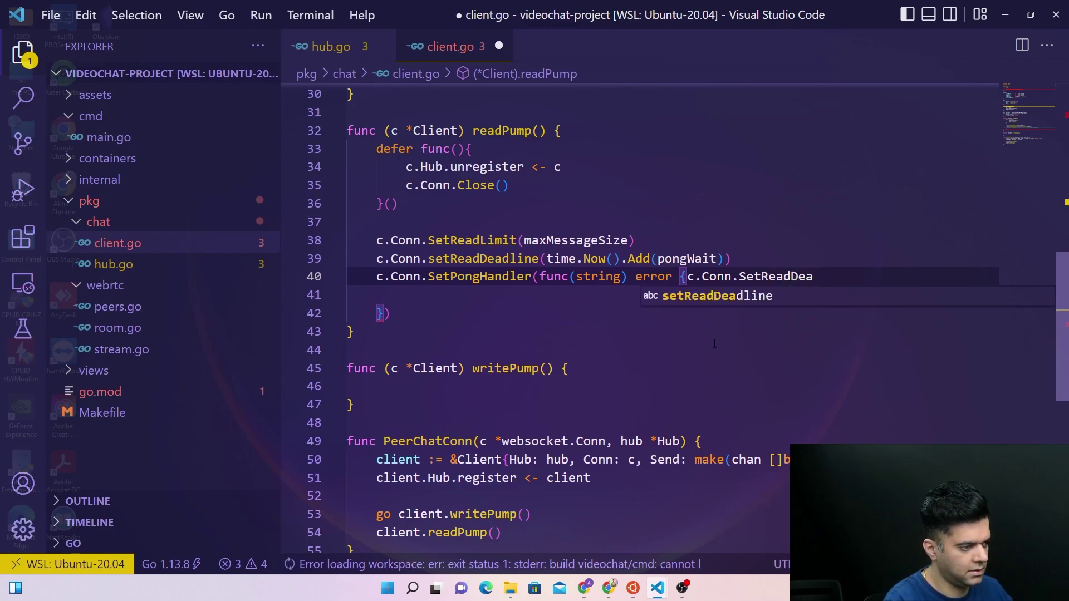
text(dling(timne)
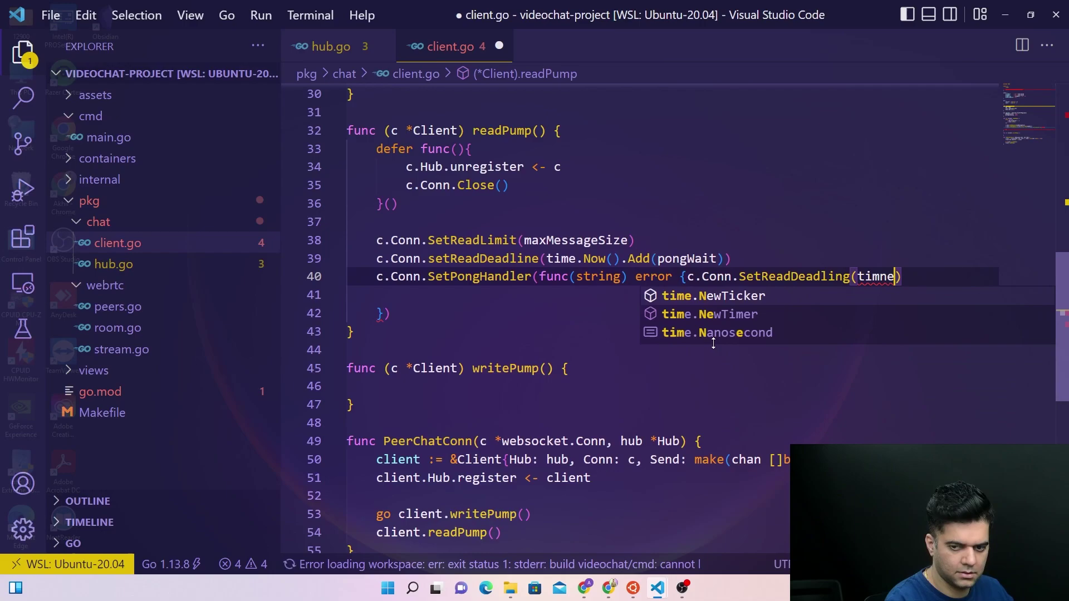
key(BackSpace)
key(BackSpace)
text(e.No)
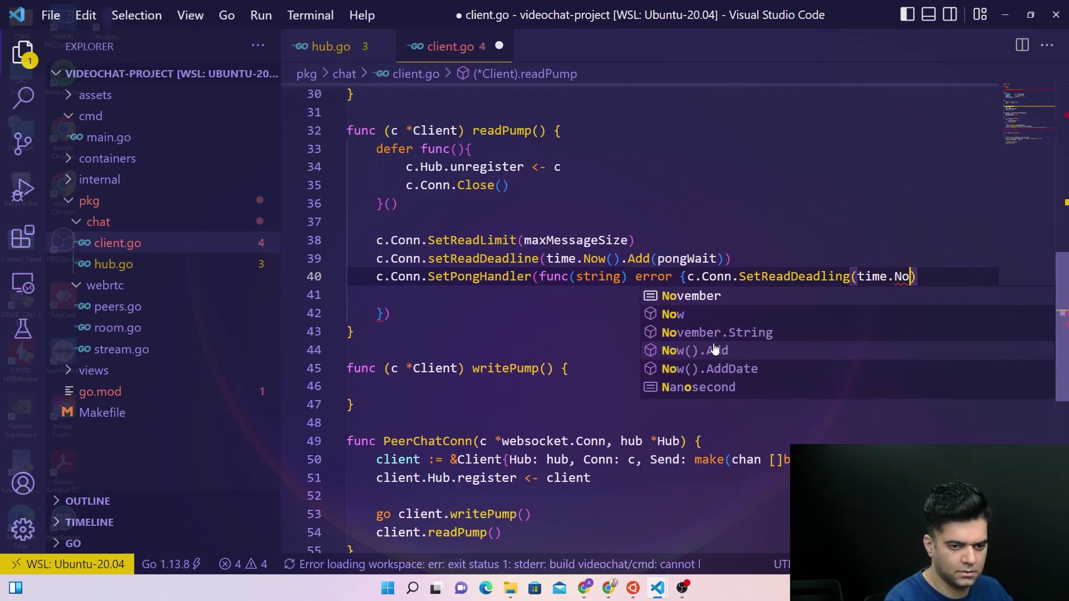
text(w)
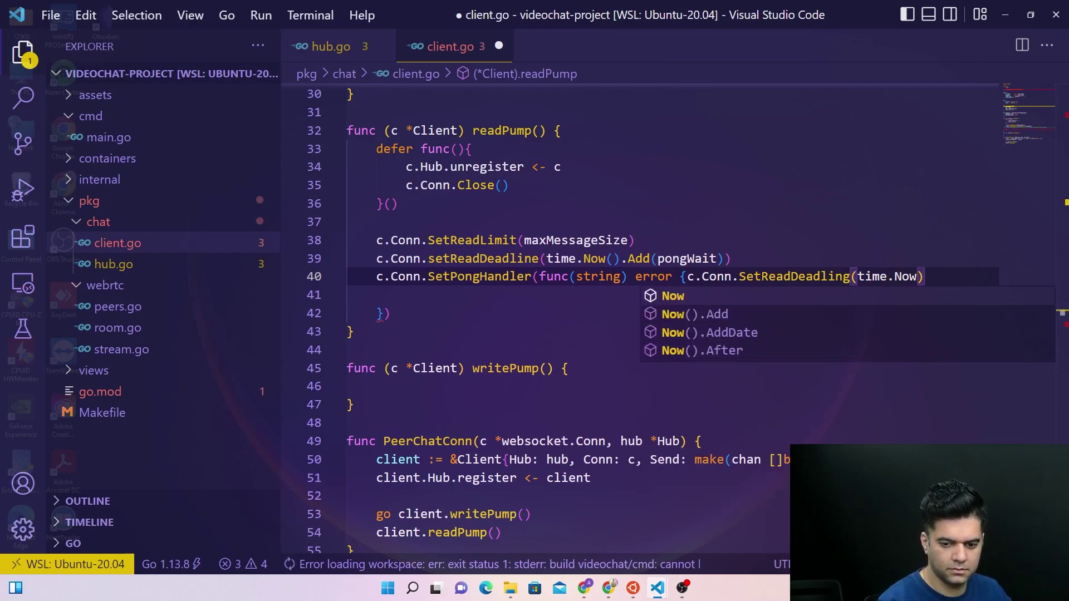
key(Escape)
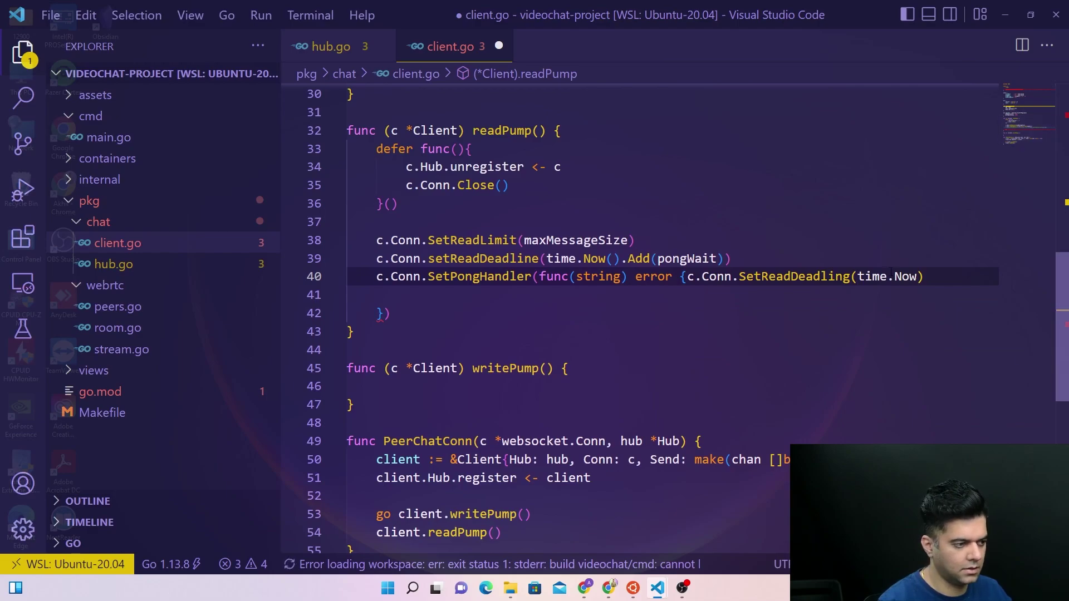
text(.a)
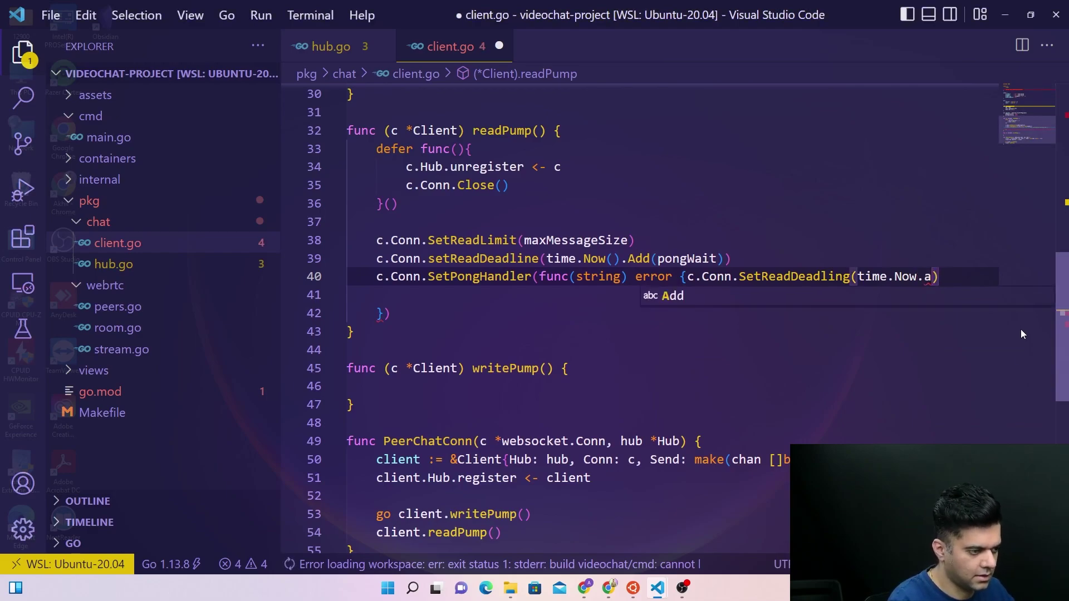
key(BackSpace)
text(Add)
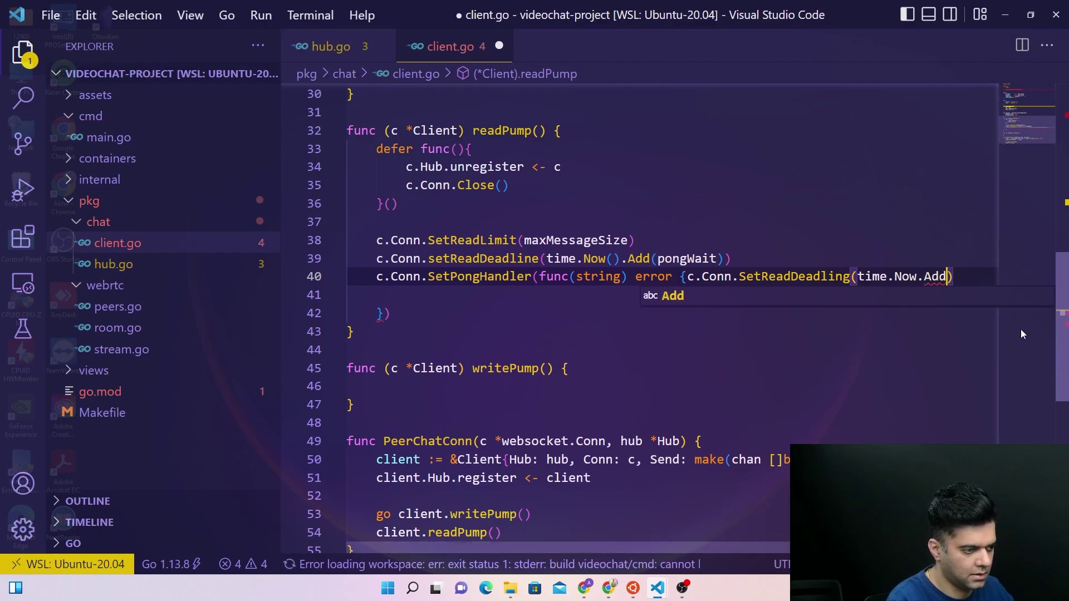
text((pong)
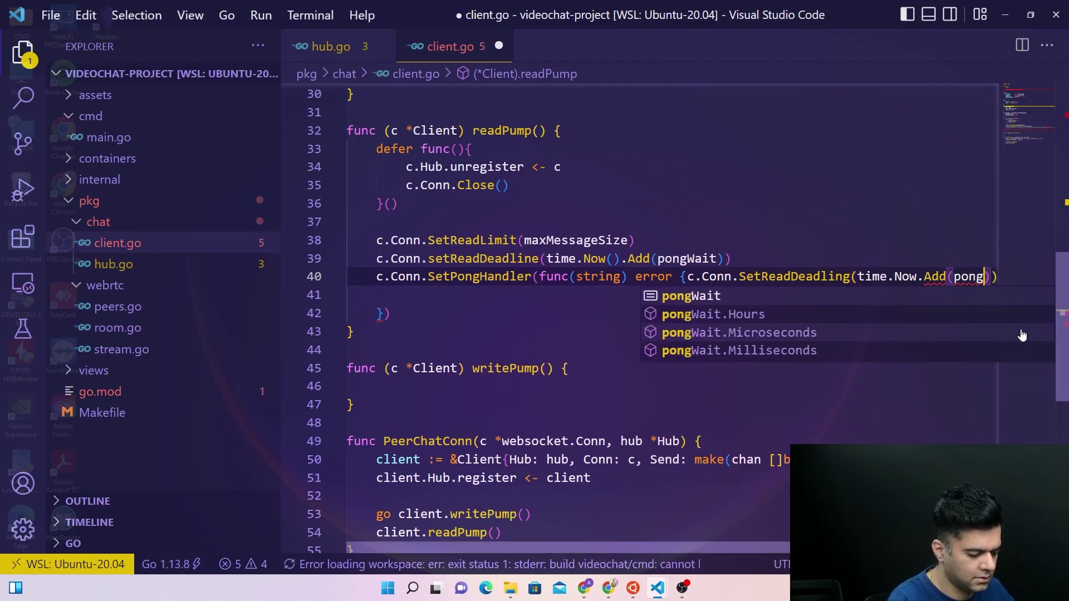
text(Wait)
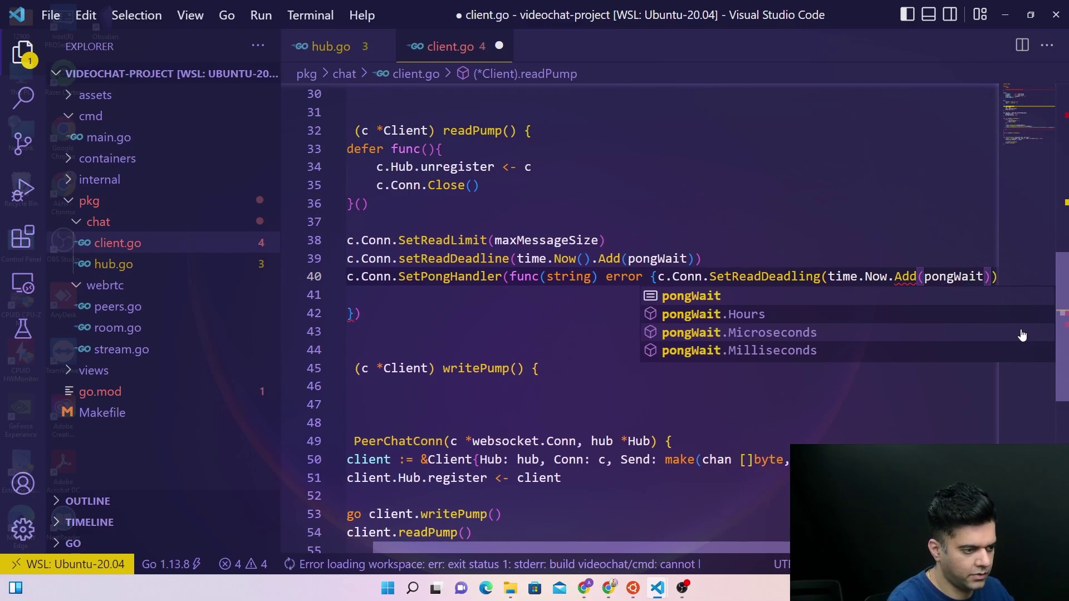
text());)
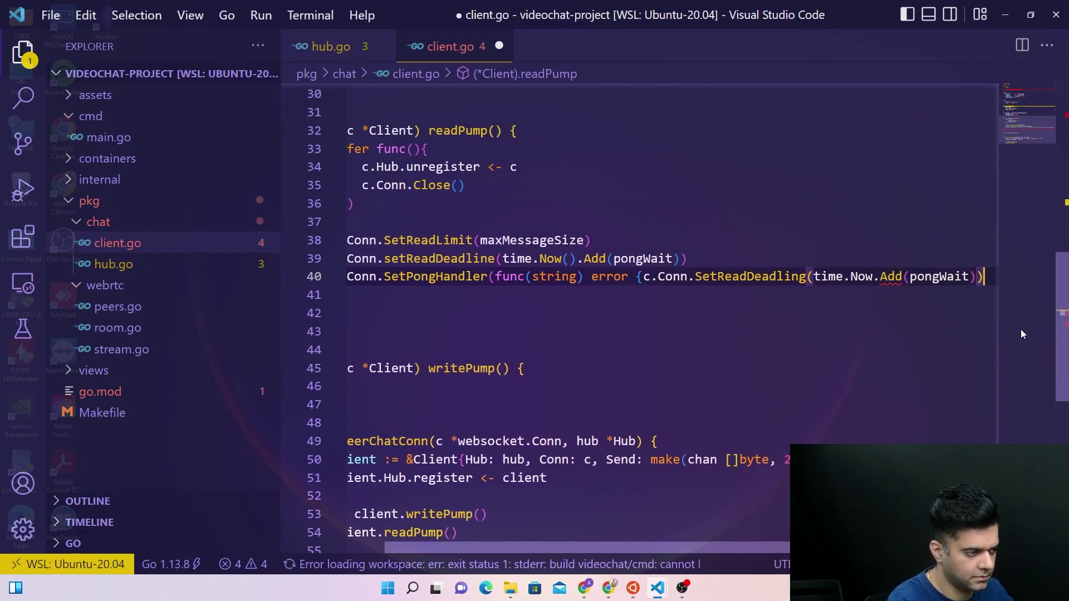
text( return )
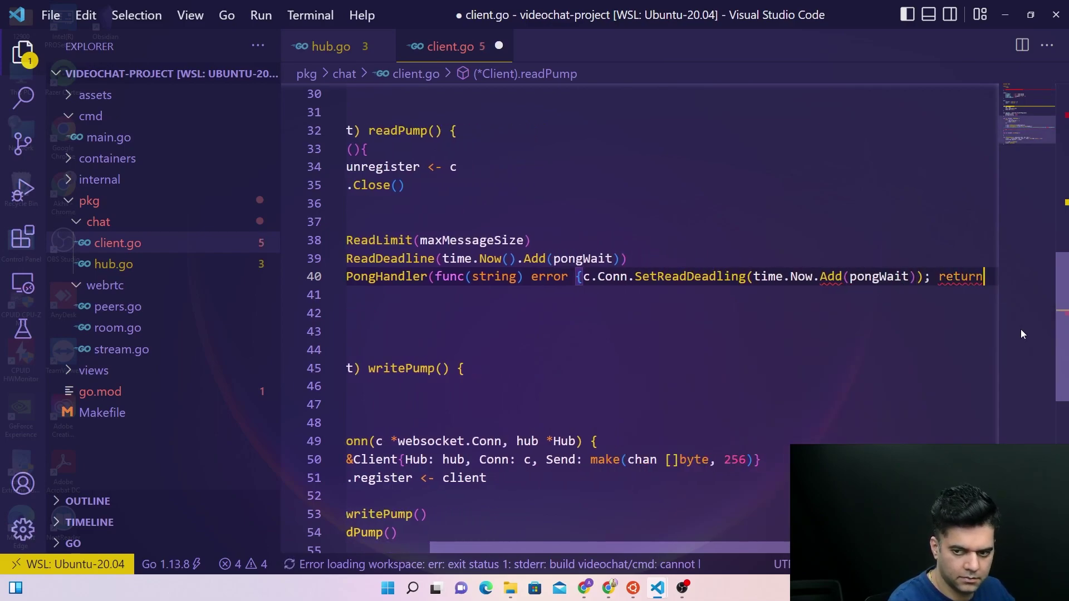
text(nil)
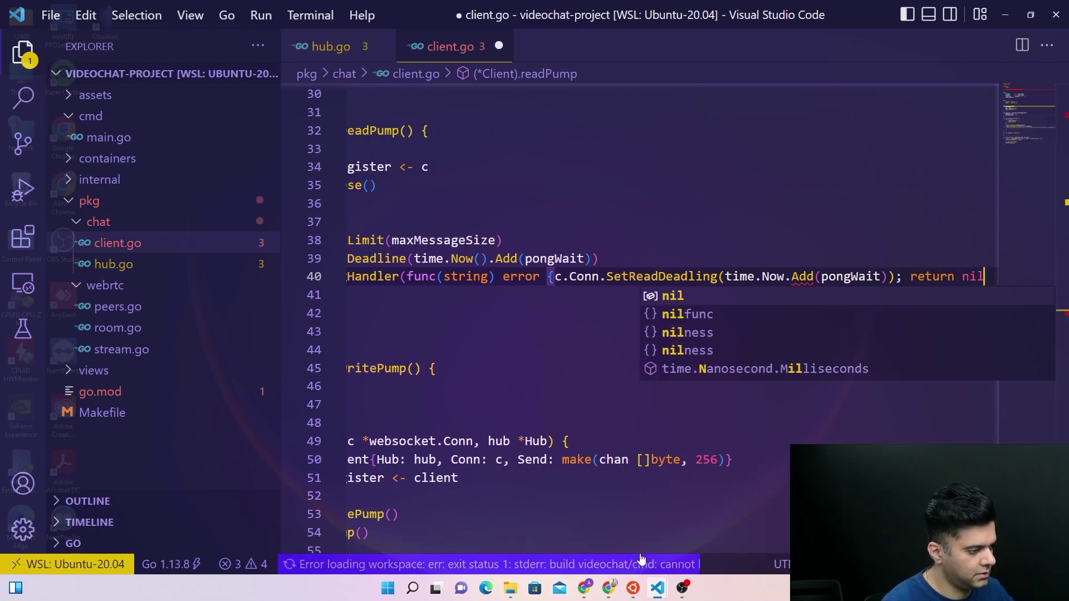
scroll(723, 544, left, 3)
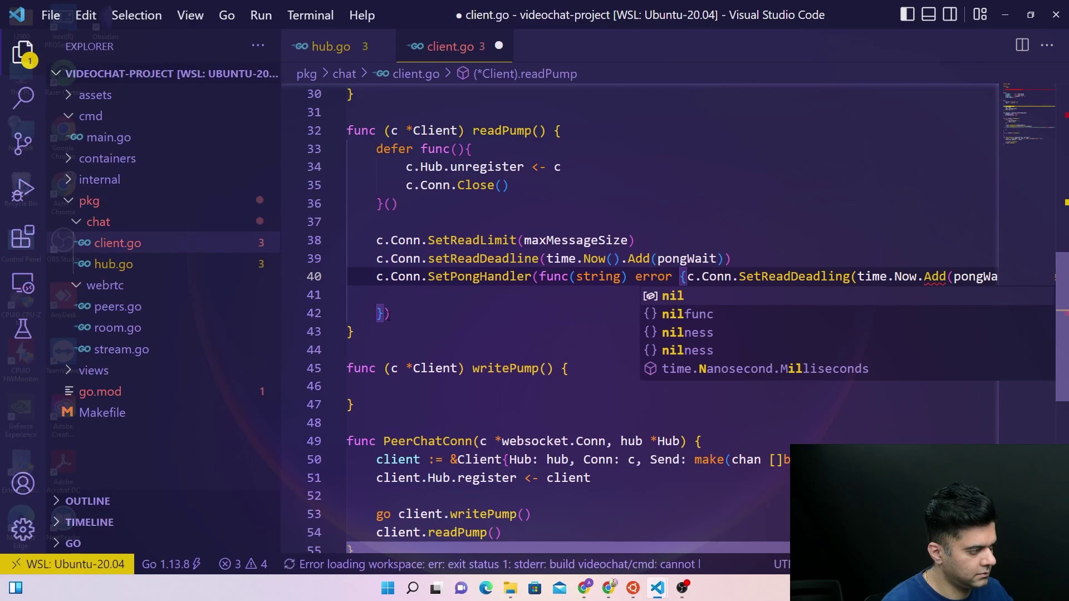
key(Escape)
key(Delete)
key(Delete)
key(Delete)
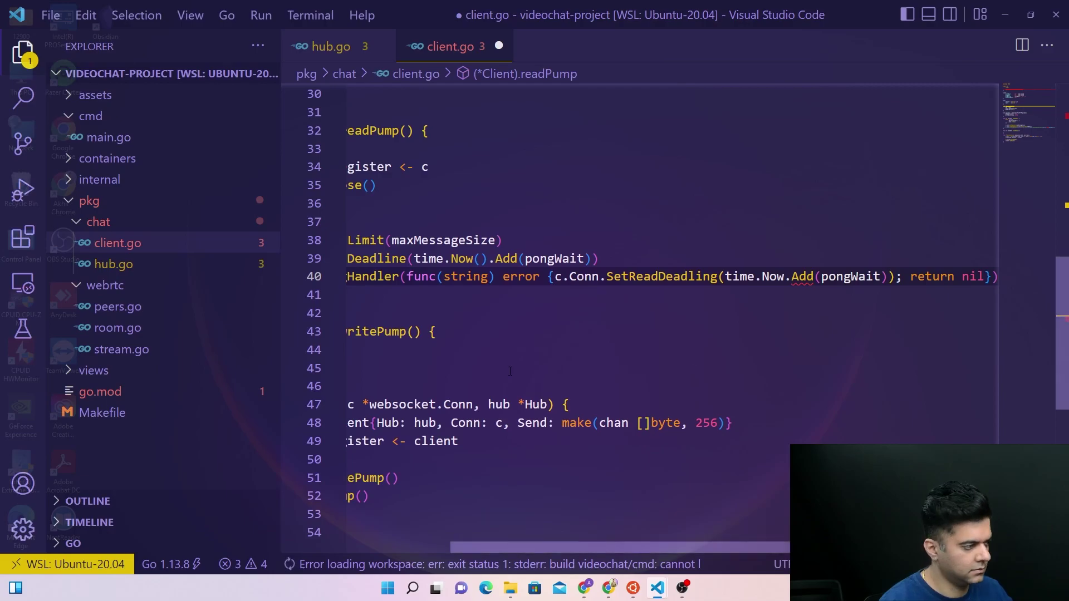
key(Down)
key(Down)
key(Down)
drag(610, 547, 675, 527)
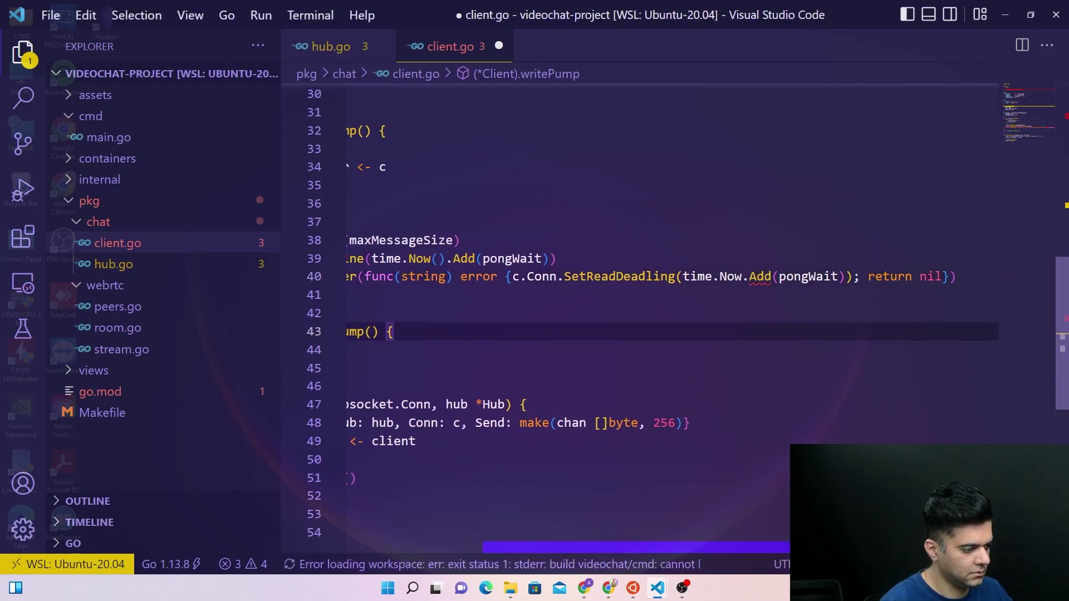
scroll(499, 295, left, 1)
scroll(500, 295, left, 3)
Change time.Now to time.Now() in the pong handler, then open a blank line ending readPump
key(Up)
key(Up)
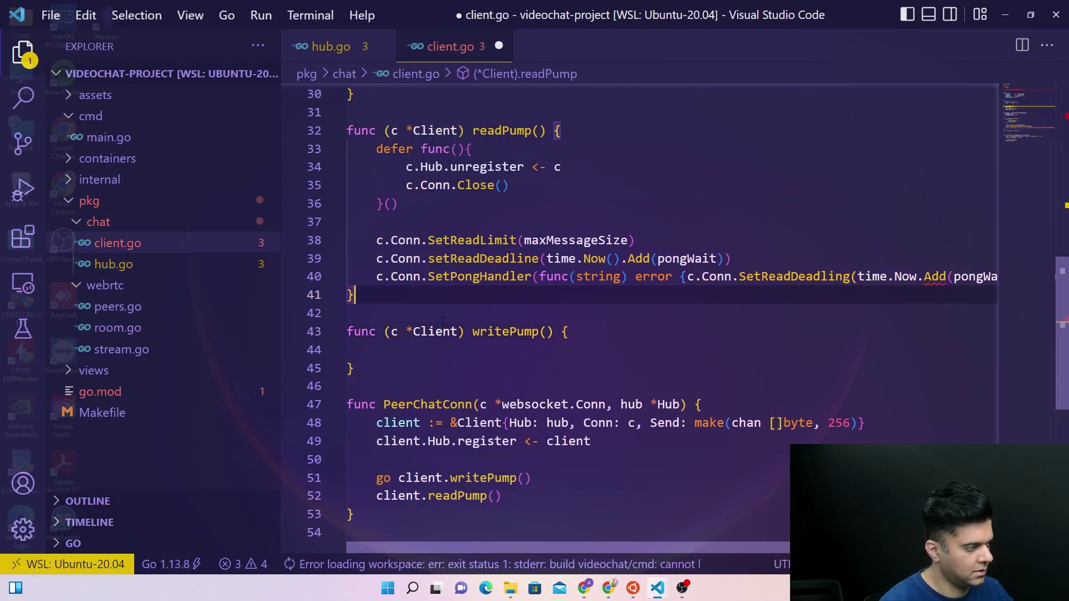
key(Down)
key(Down)
key(Down)
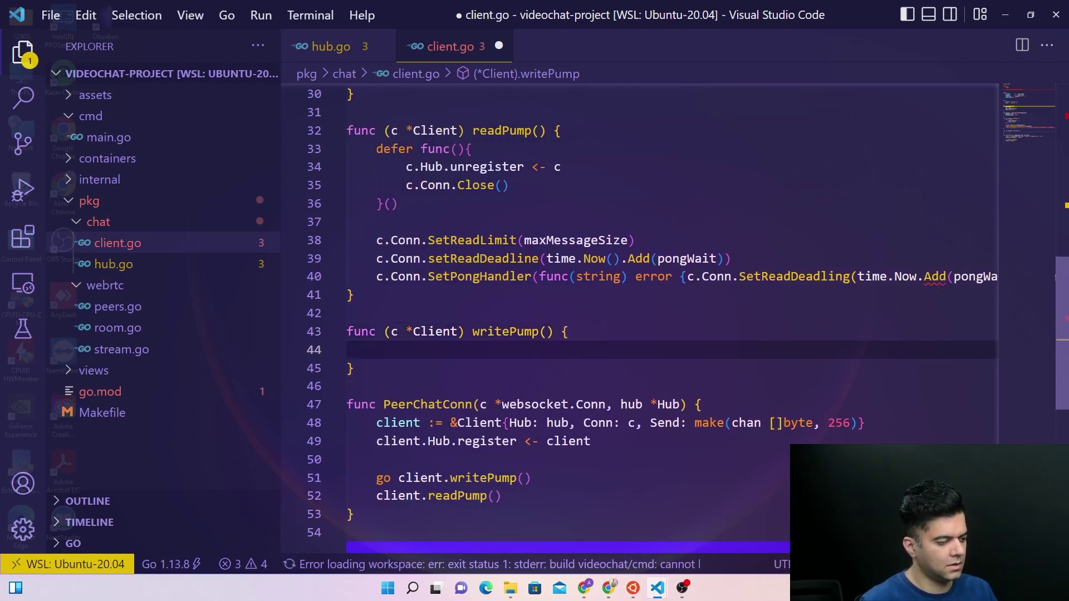
scroll(859, 365, right, 3)
click(800, 276)
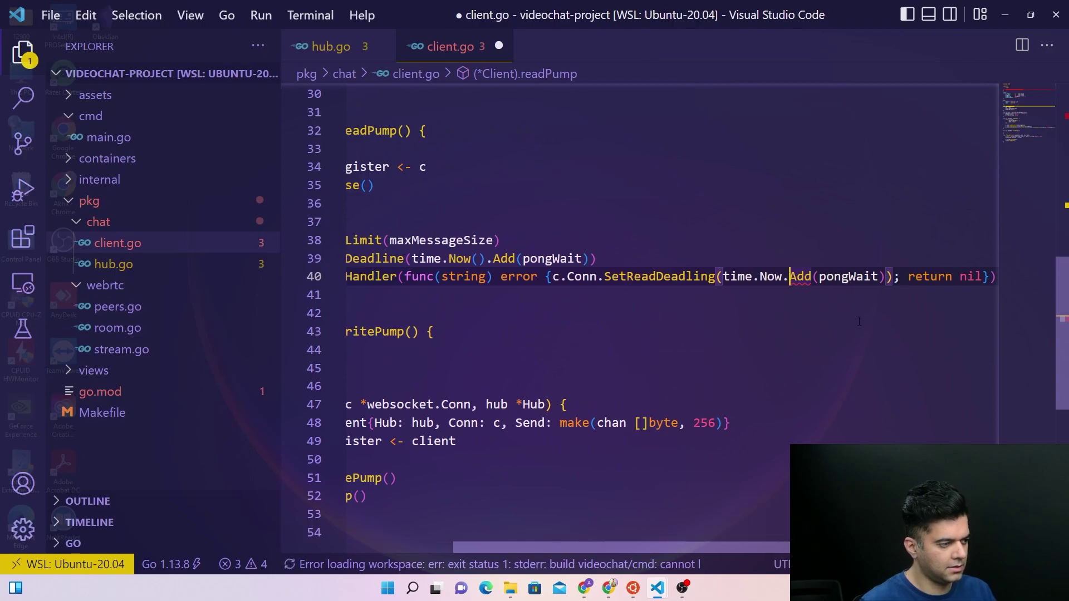
key(Left)
text(()
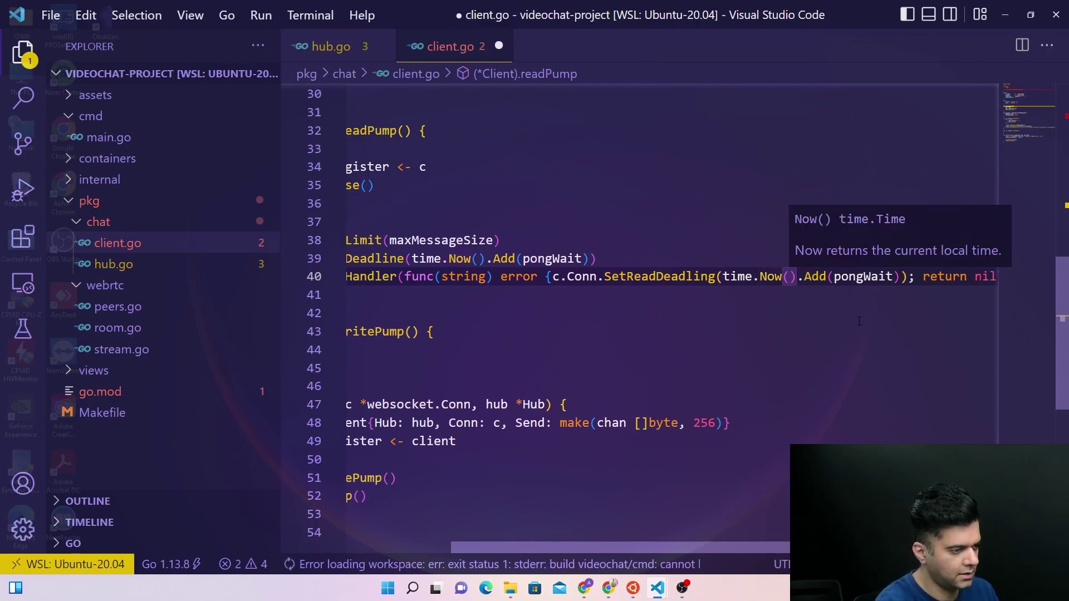
click(477, 259)
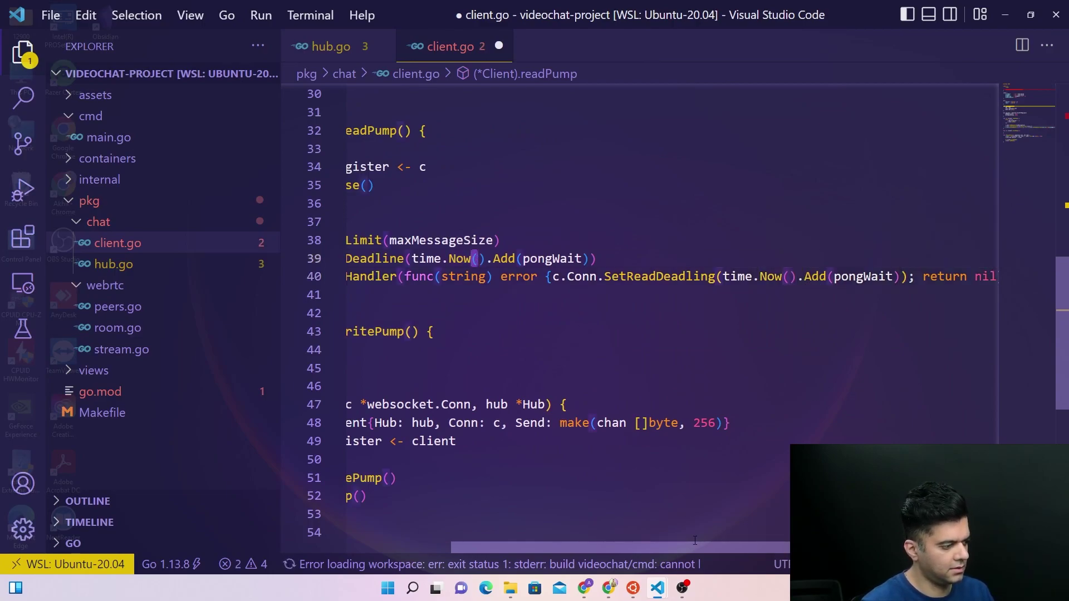
drag(694, 548, 593, 554)
click(377, 276)
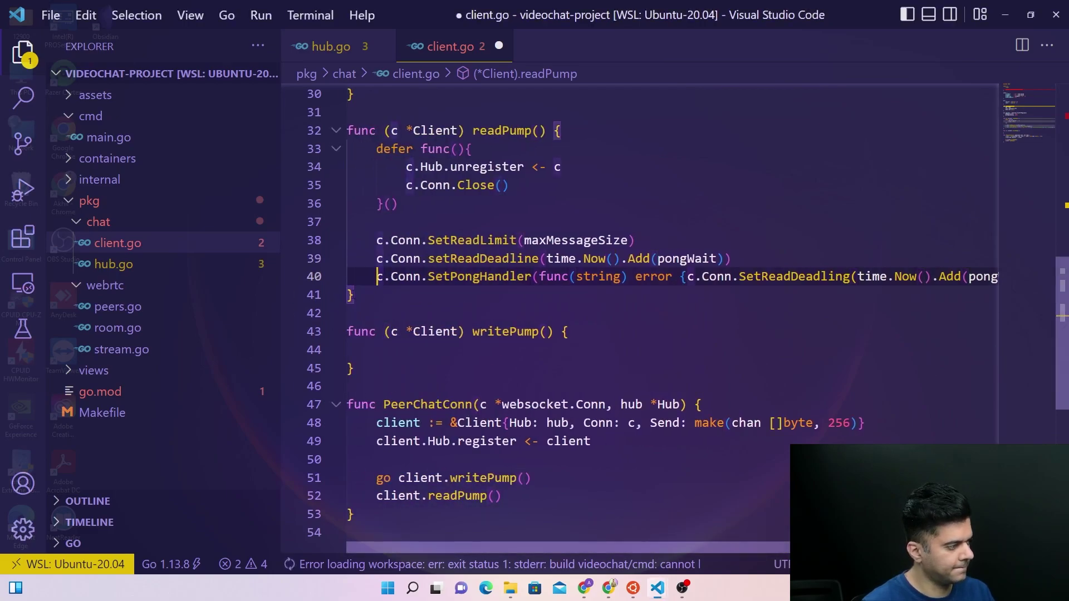
click(393, 300)
Add an empty 'for {' loop after the pong handler and start a 'c.' line inside it
key(Return)
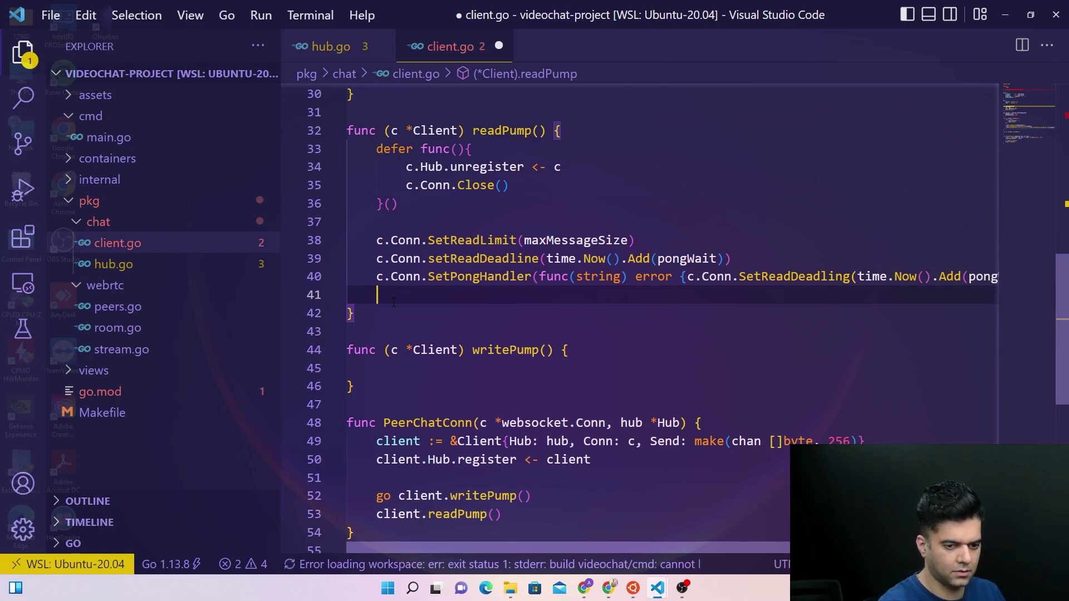
text(for {)
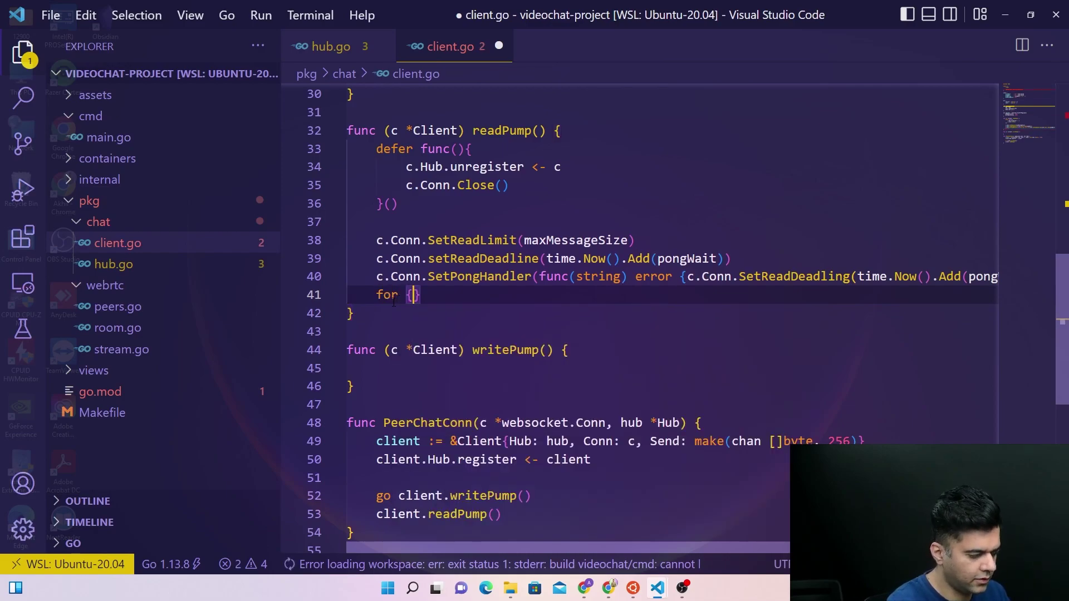
key(Return)
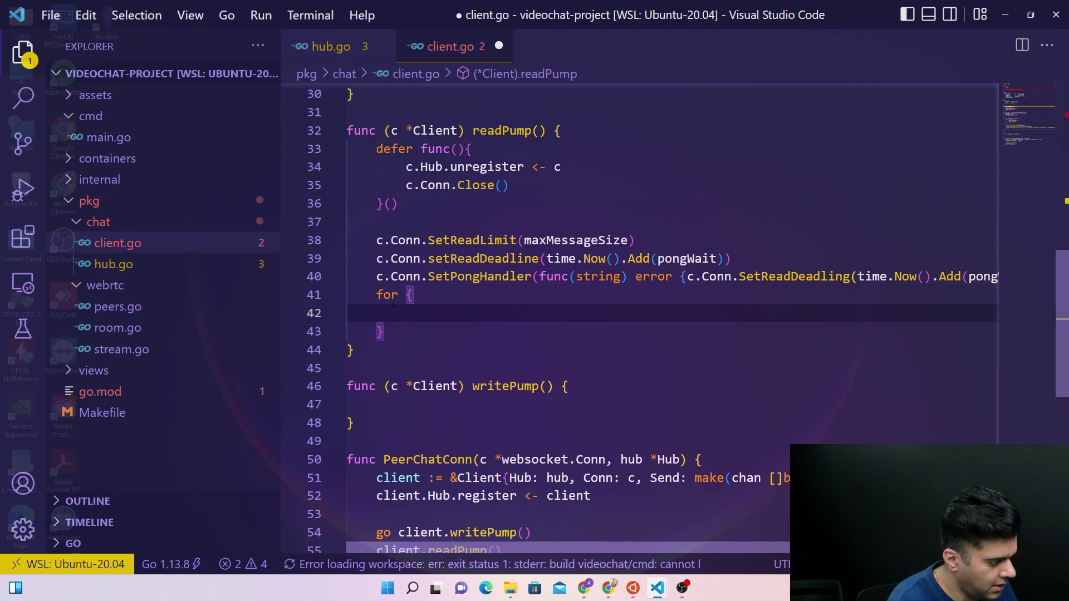
text(c.)
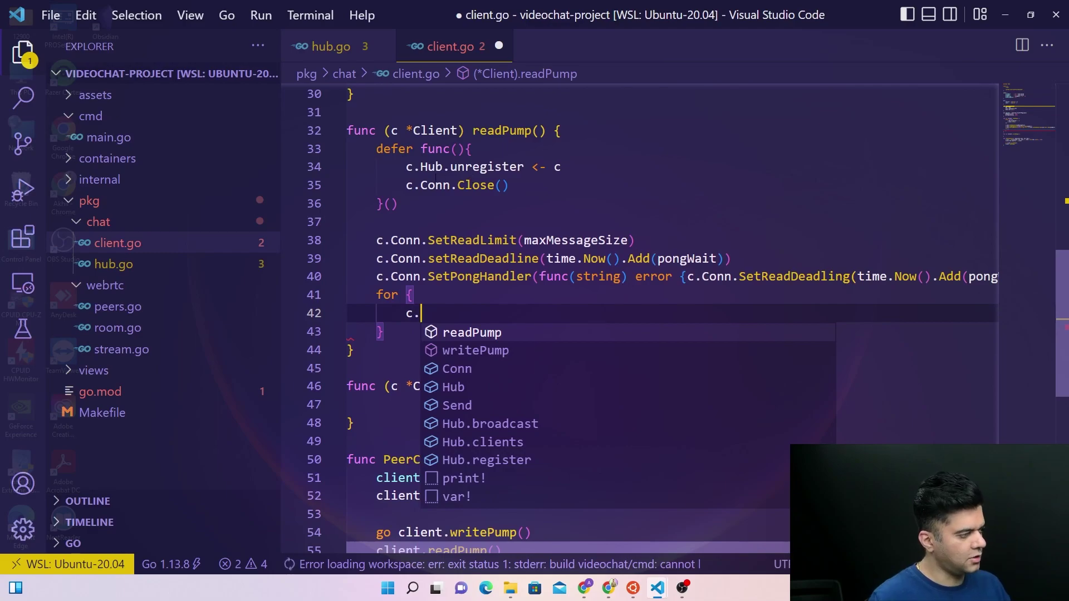
click(443, 185)
scroll(585, 317, up, 6)
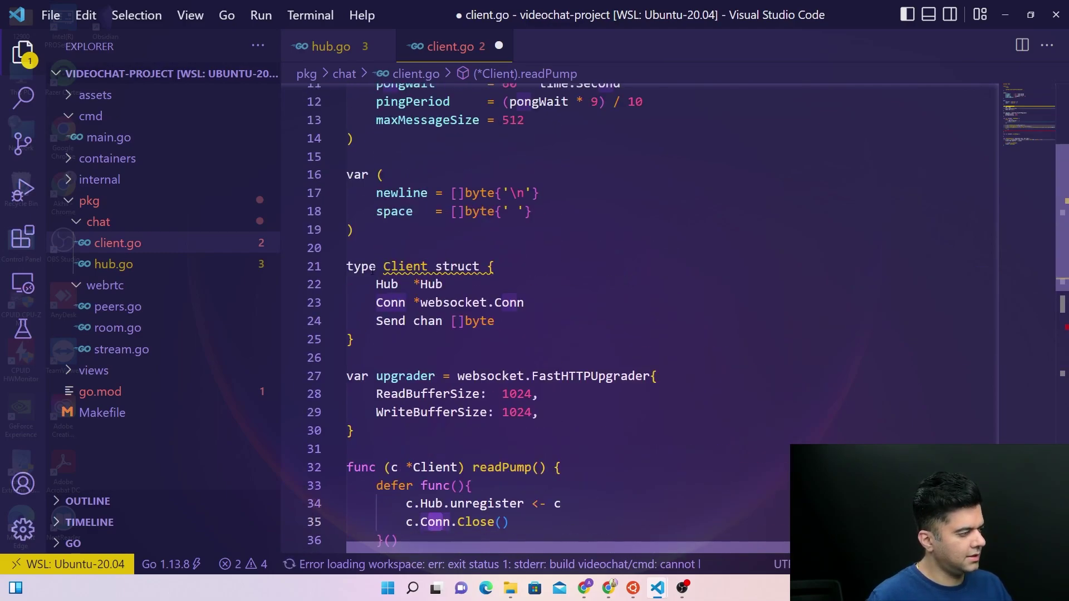
click(405, 267)
click(390, 303)
drag(420, 303, 527, 302)
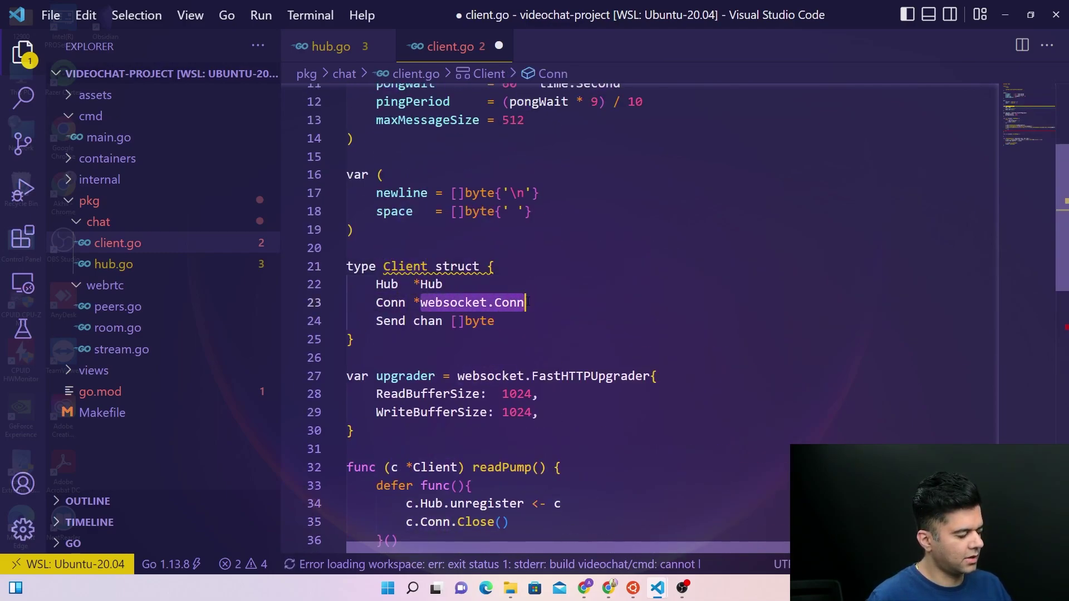
scroll(494, 158, up, 3)
click(540, 186)
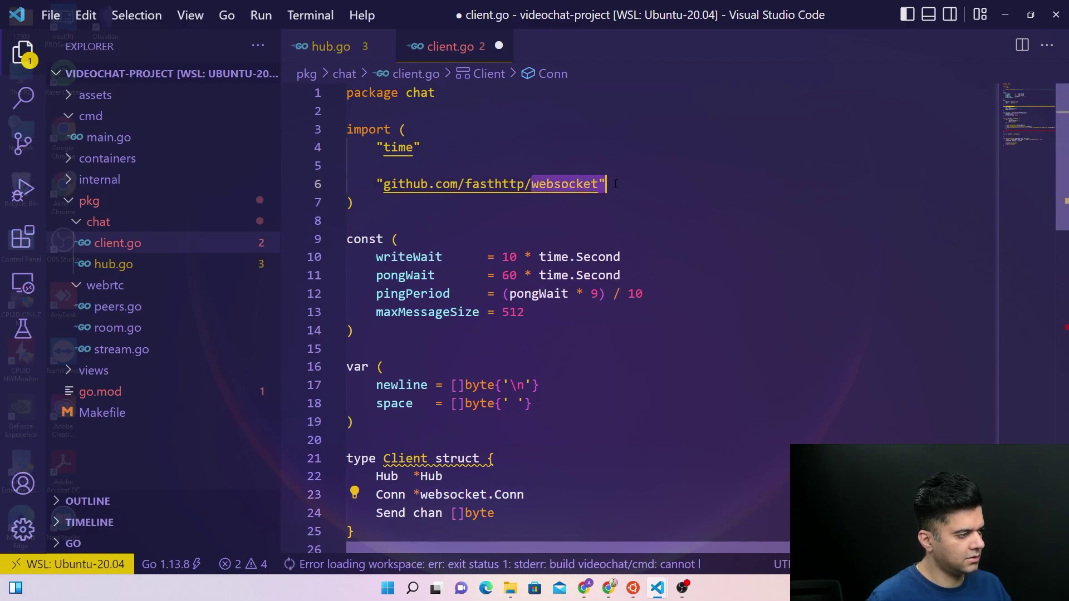
scroll(551, 208, down, 5)
scroll(564, 217, down, 2)
scroll(576, 225, down, 2)
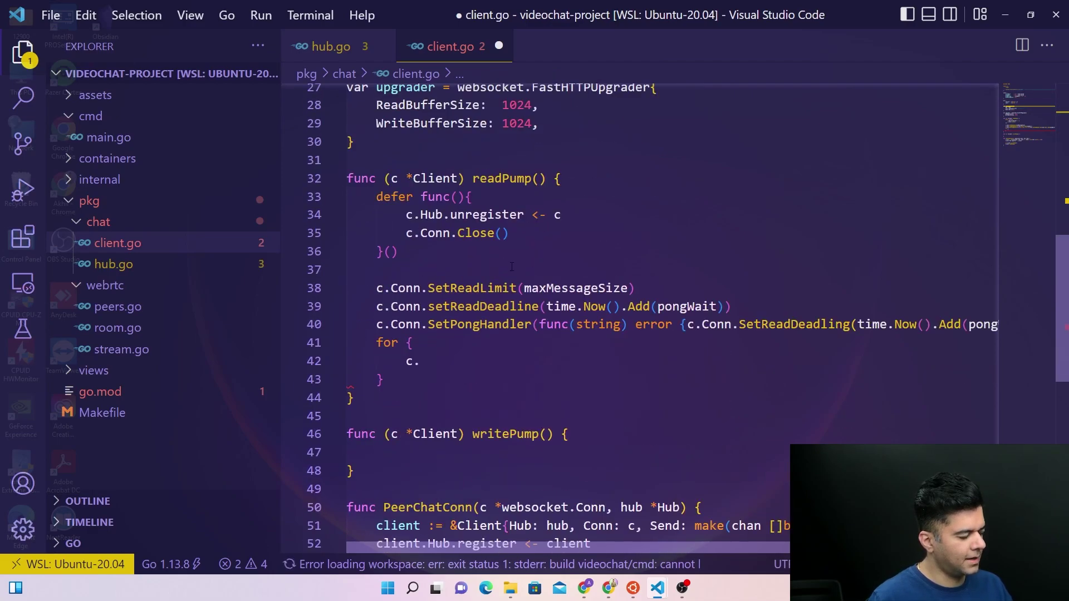
scroll(511, 267, down, 2)
drag(428, 192, 491, 192)
mouse_move(428, 210)
mouse_down()
mouse_move(535, 211)
mouse_move(533, 227)
mouse_up()
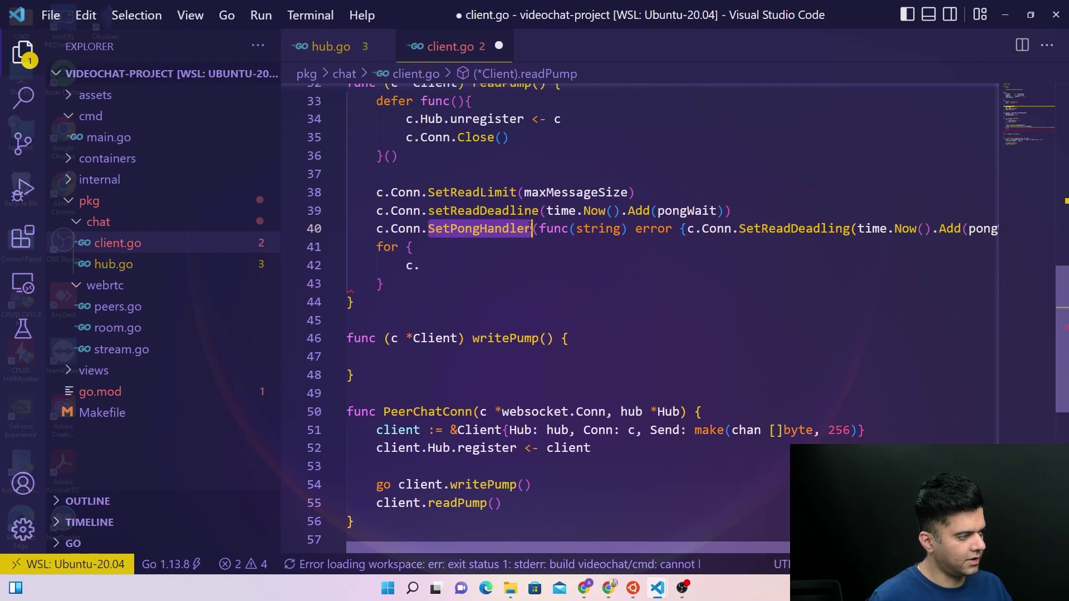
scroll(502, 226, down, 1)
click(457, 216)
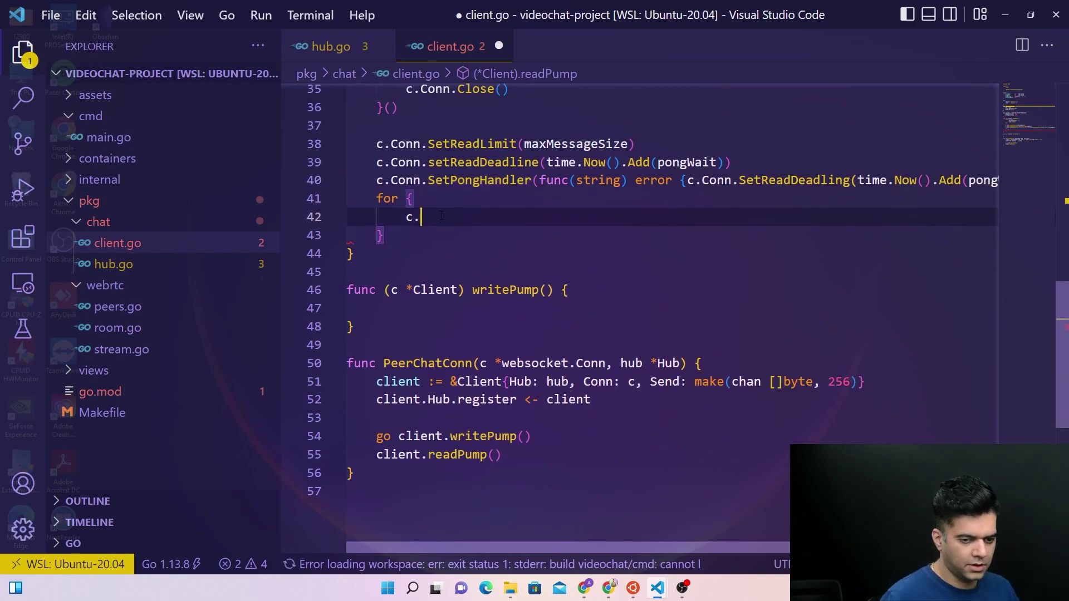
text(Conn)
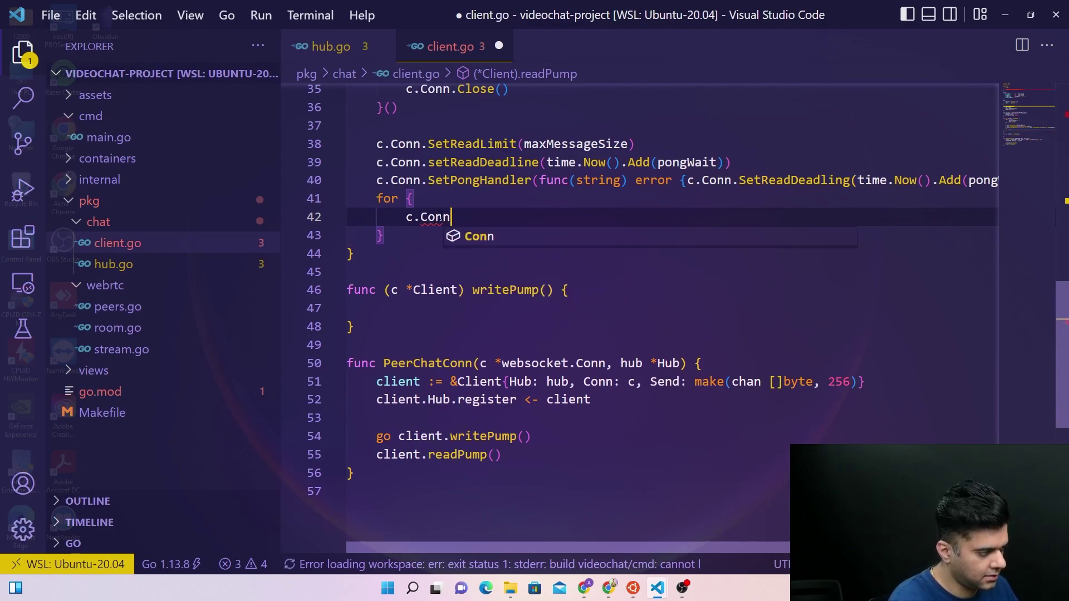
text(.Read)
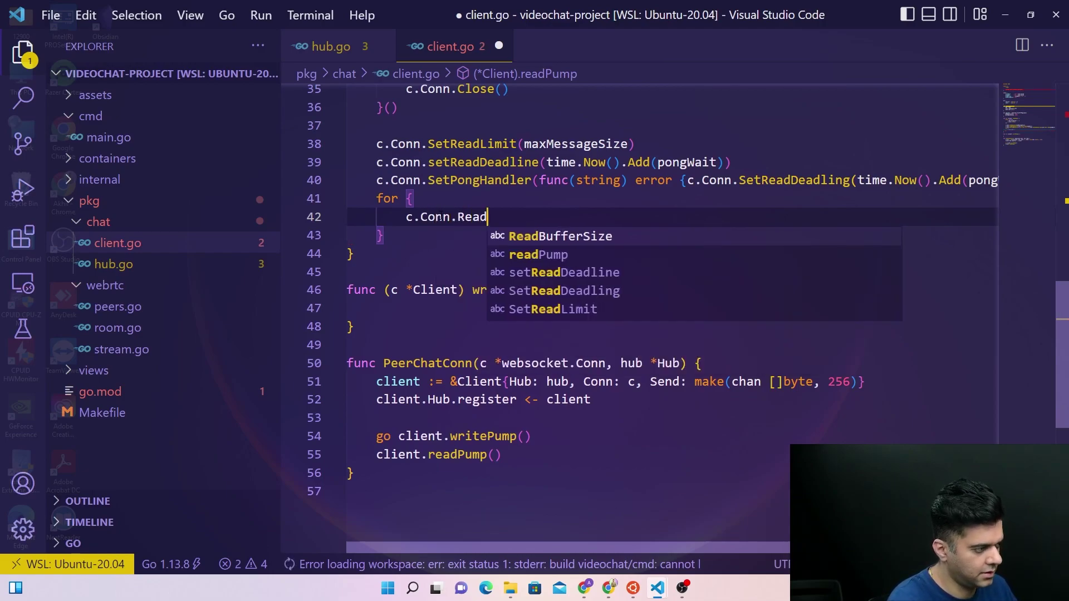
text(Message)
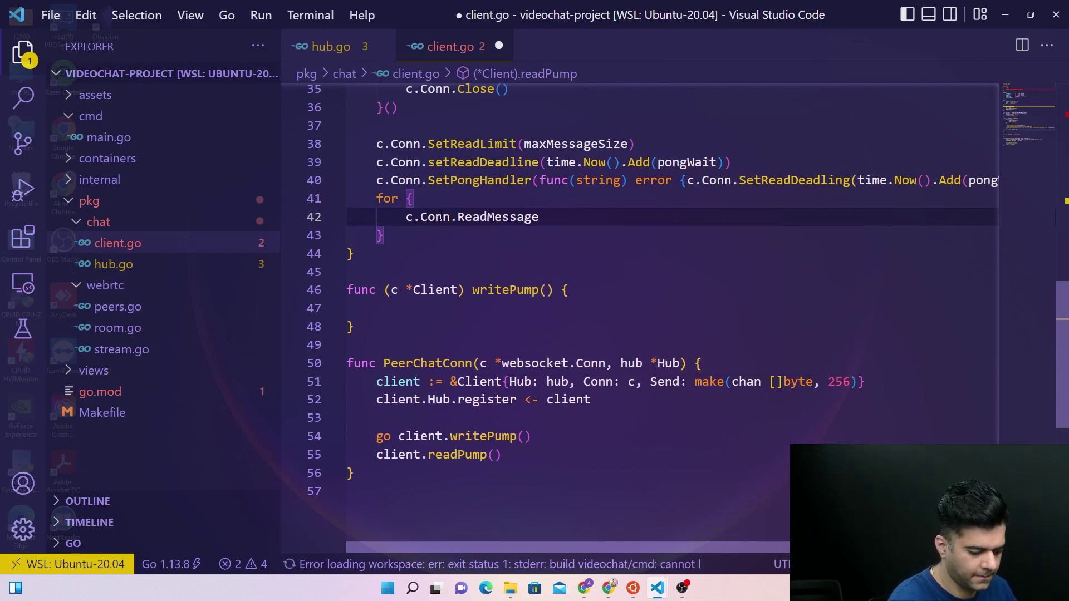
text(()
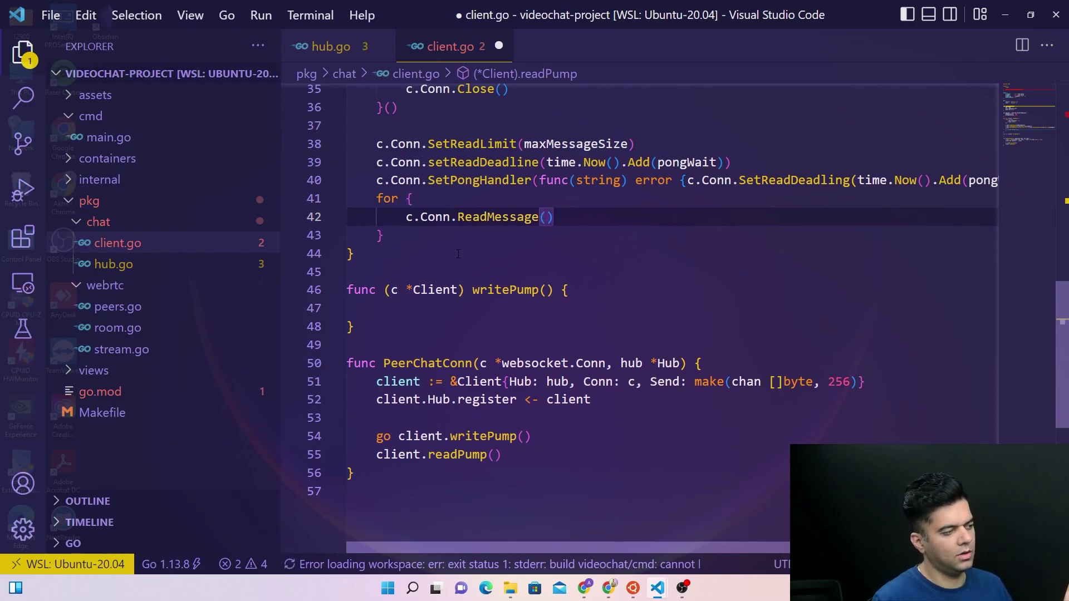
scroll(458, 252, up, 1)
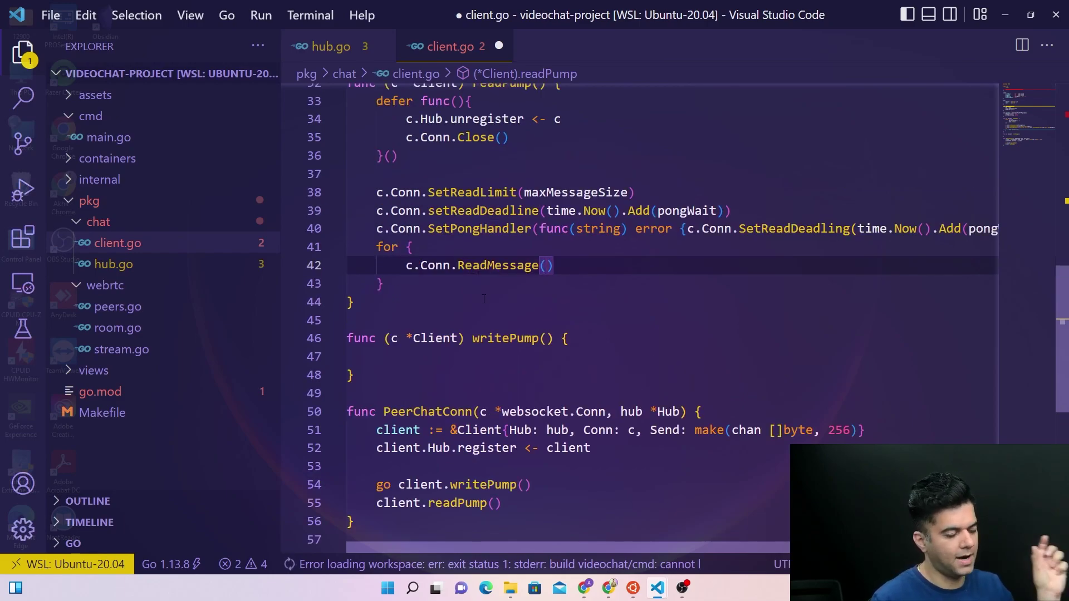
scroll(483, 299, up, 1)
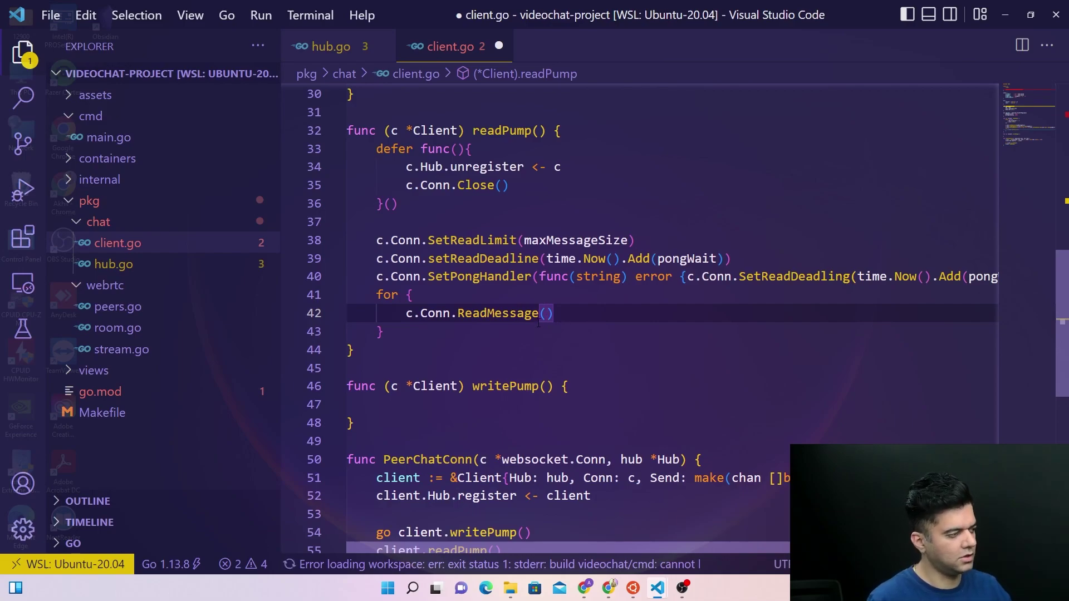
scroll(565, 319, up, 4)
scroll(537, 321, up, 6)
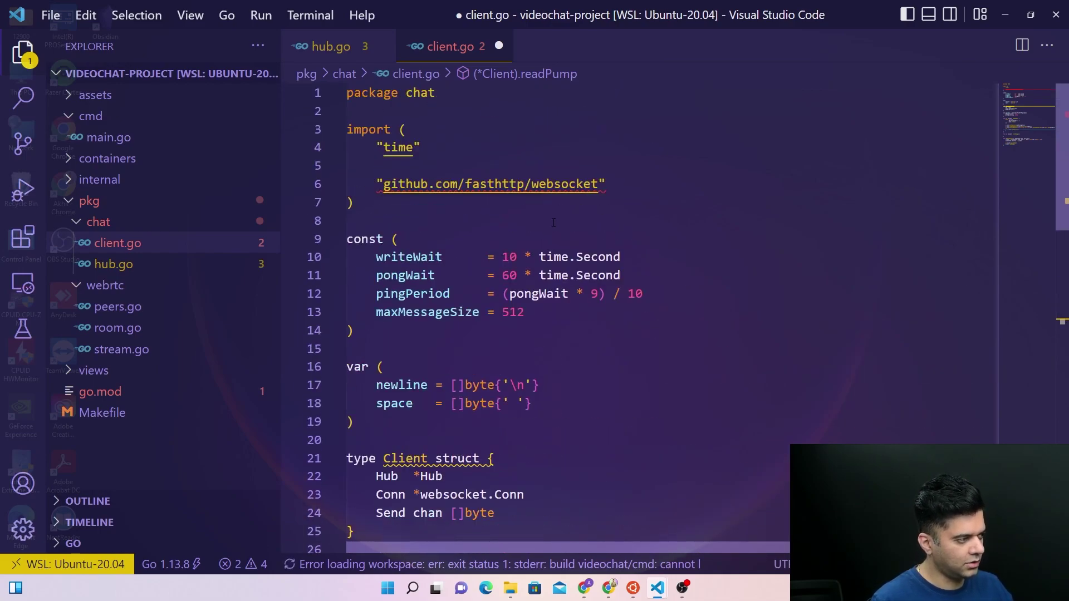
click(531, 183)
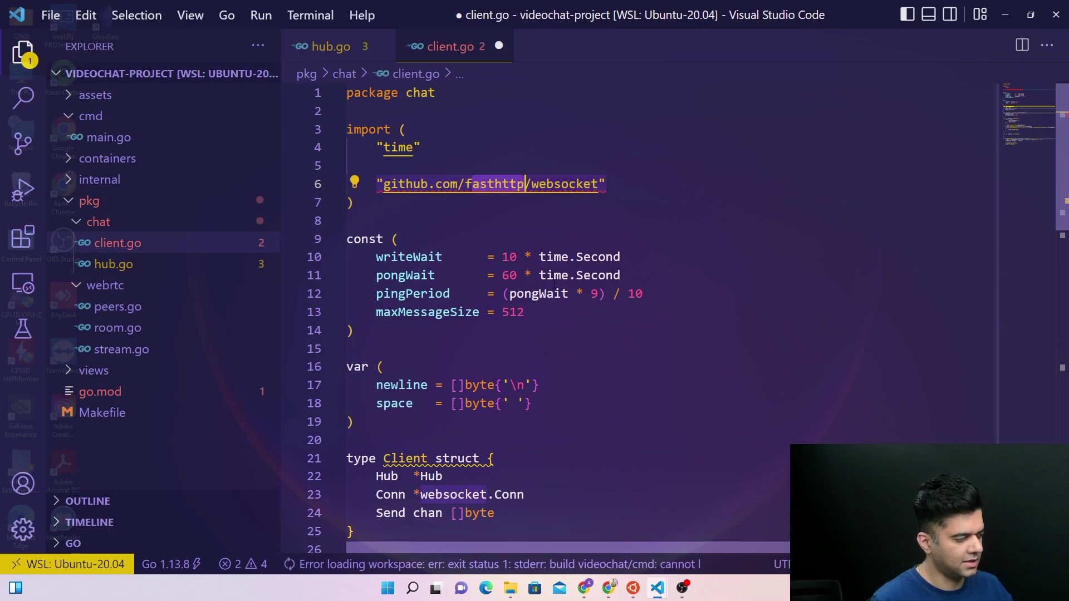
scroll(557, 288, down, 5)
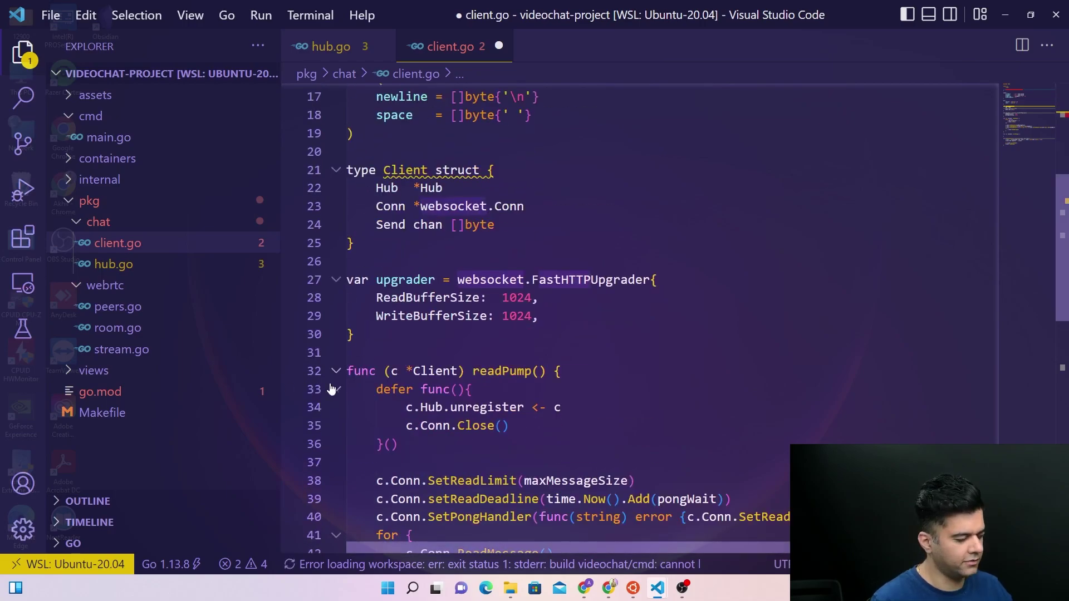
scroll(605, 374, down, 4)
scroll(587, 333, down, 4)
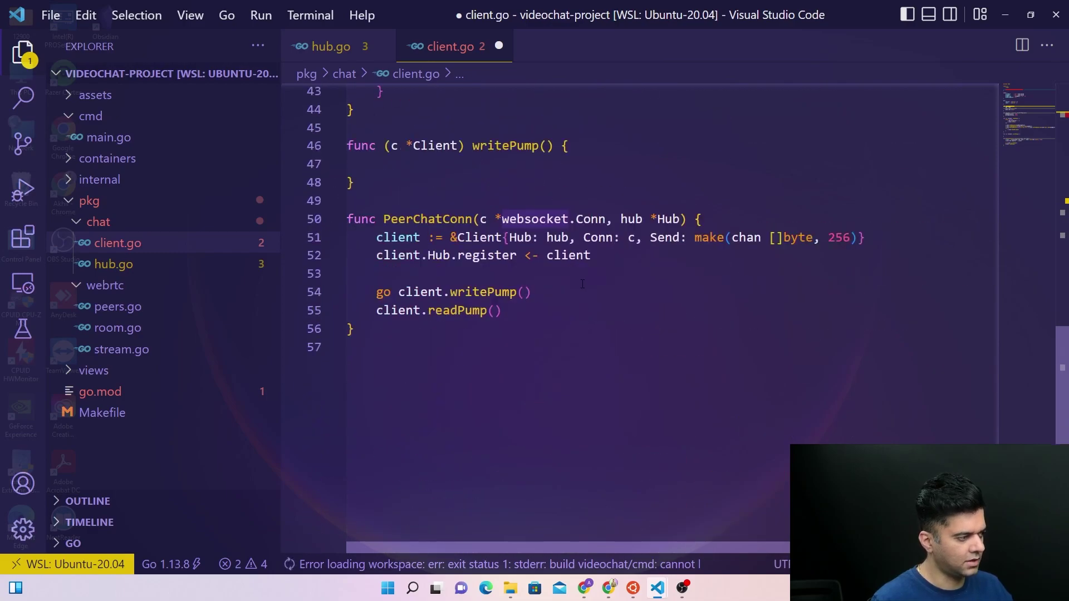
scroll(576, 285, up, 3)
scroll(576, 285, up, 2)
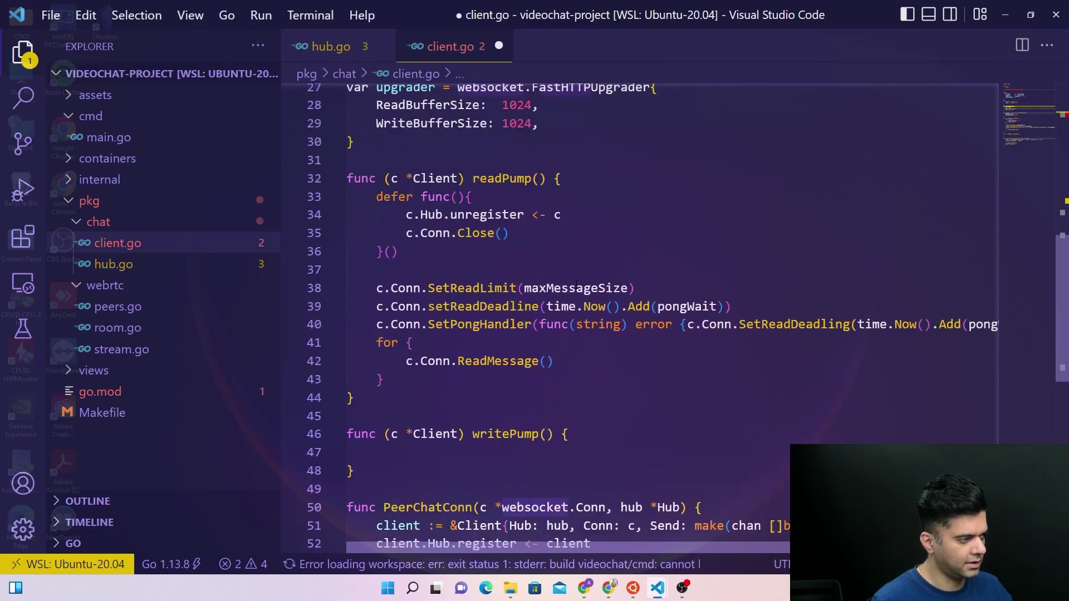
click(584, 359)
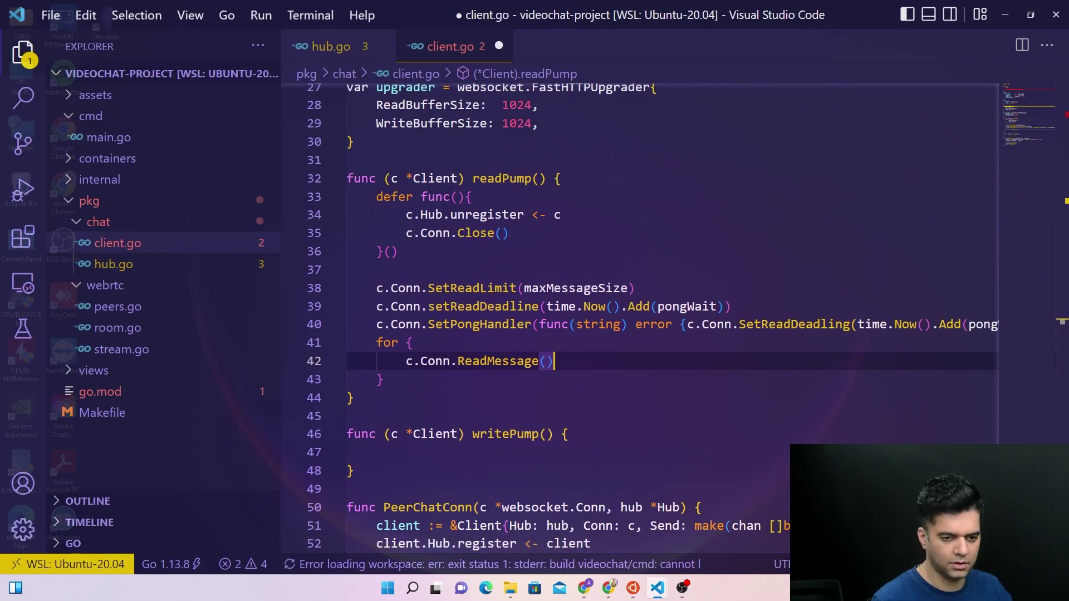
scroll(592, 326, down, 1)
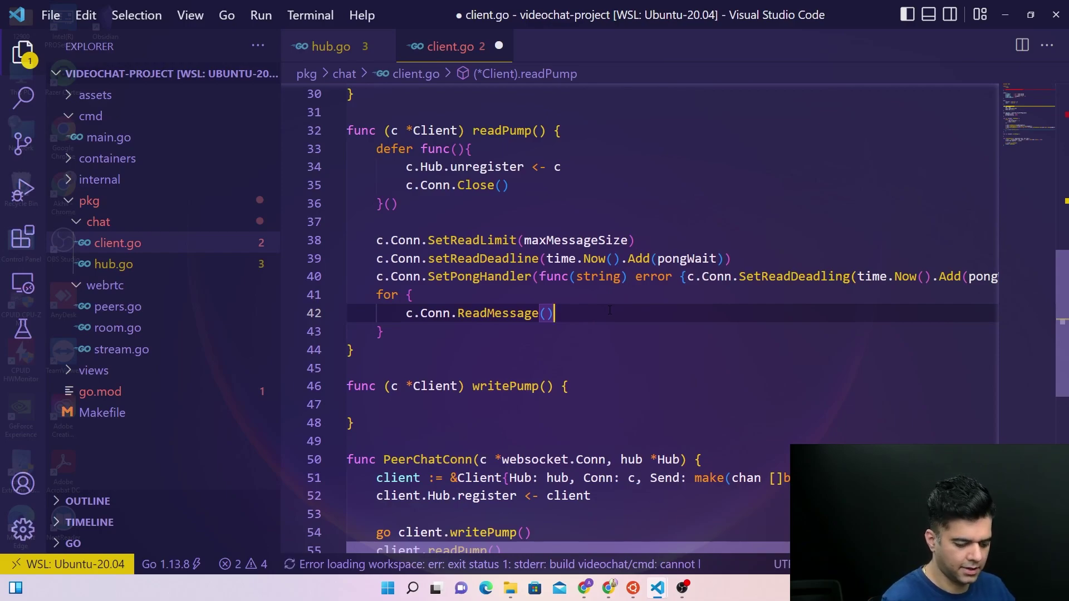
Rewrite the loop's read line as '_, message, err := c.Conn.ReadMessage()' and add a line below
key(Left)
key(Left)
key(Home)
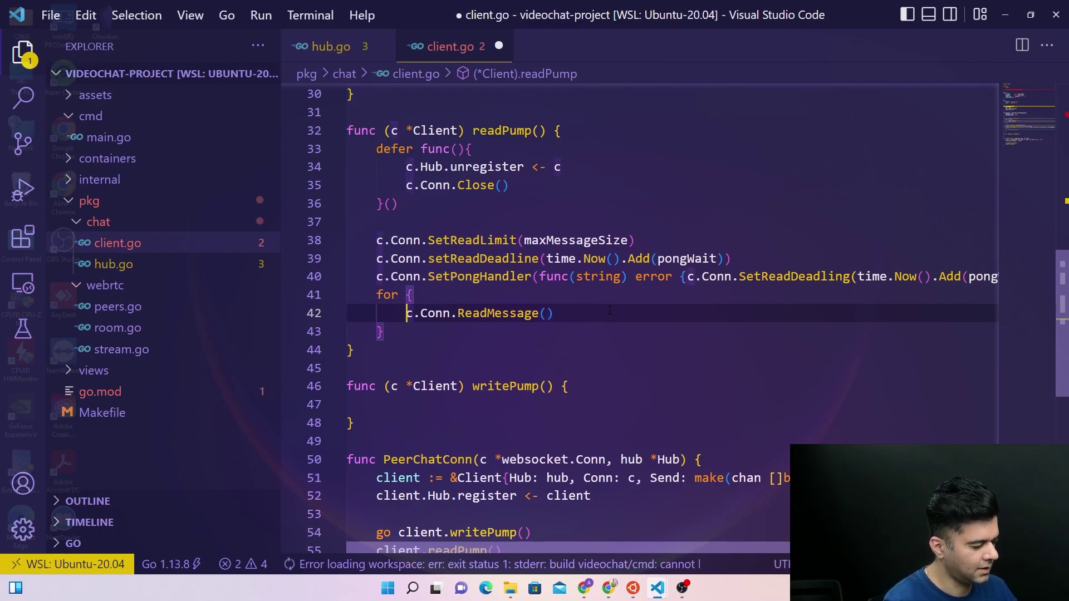
scroll(553, 288, down, 1)
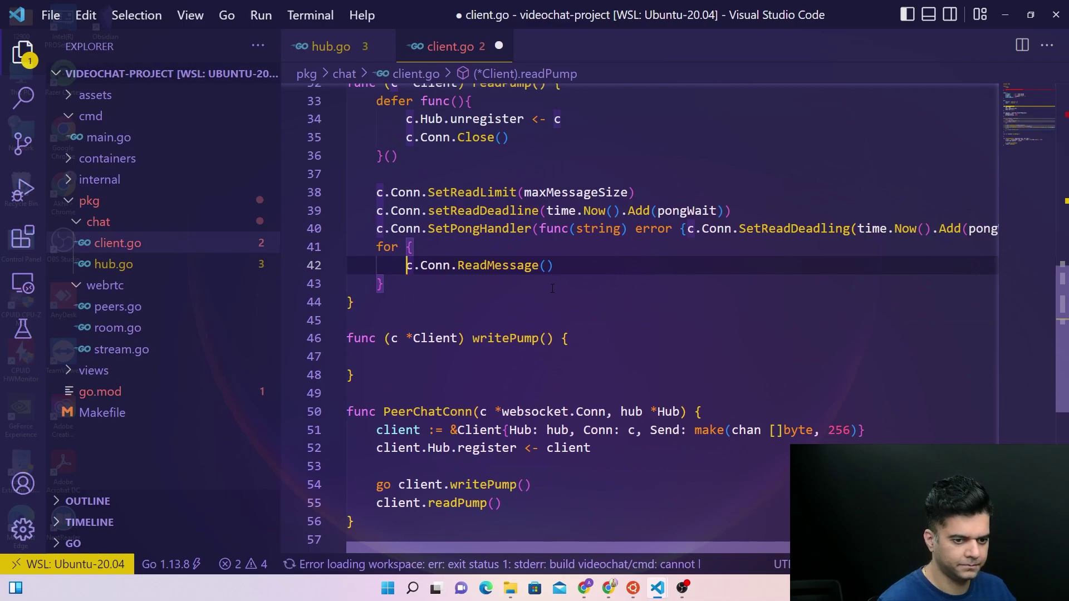
text(_, )
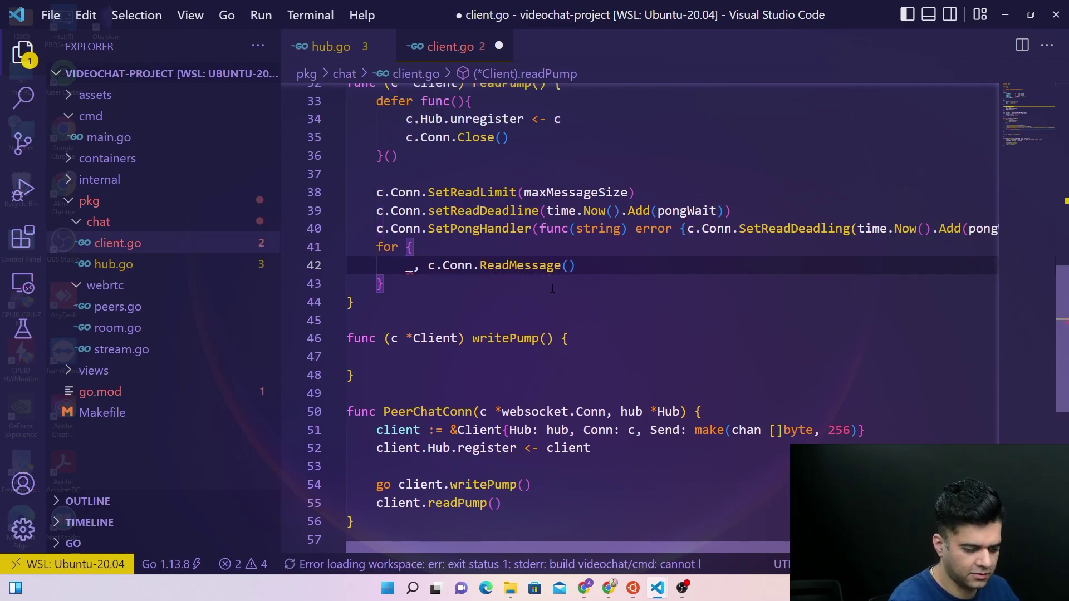
text(message)
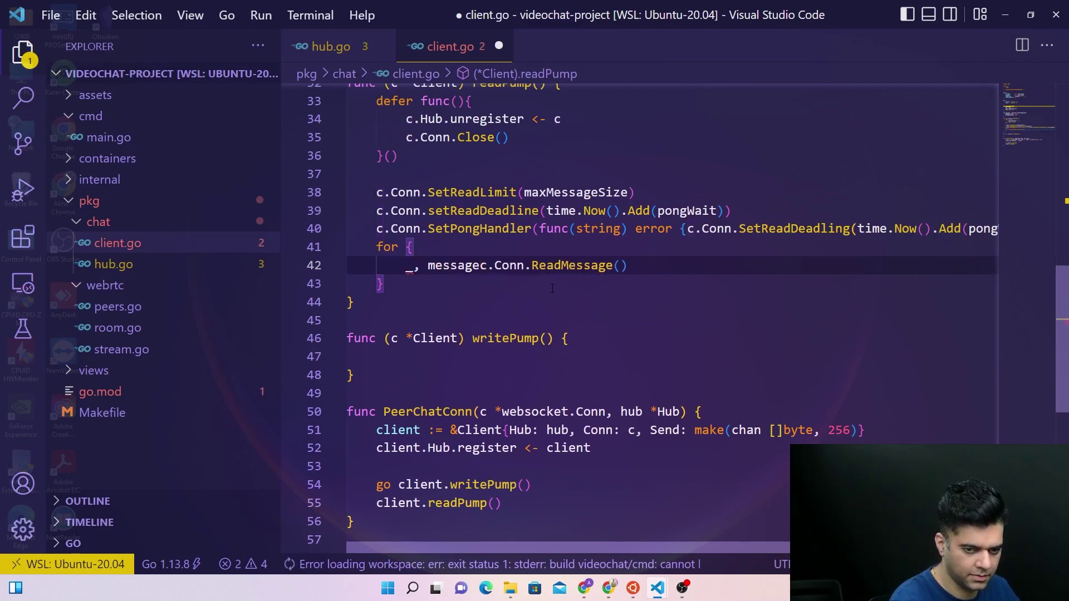
text(, err:=)
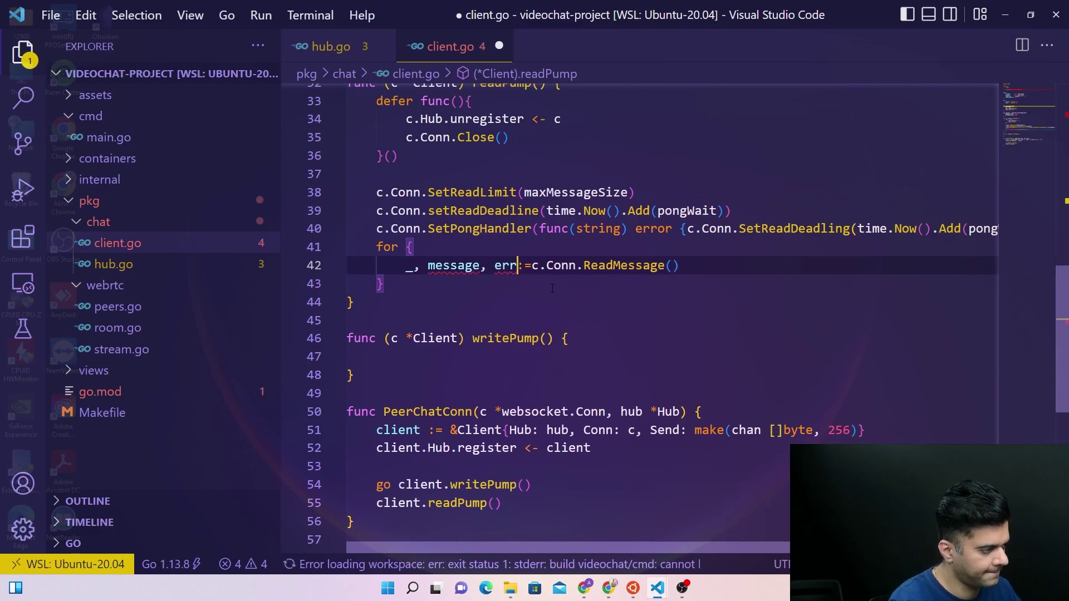
key(Right)
key(Right)
scroll(551, 288, up, 4)
scroll(551, 288, up, 5)
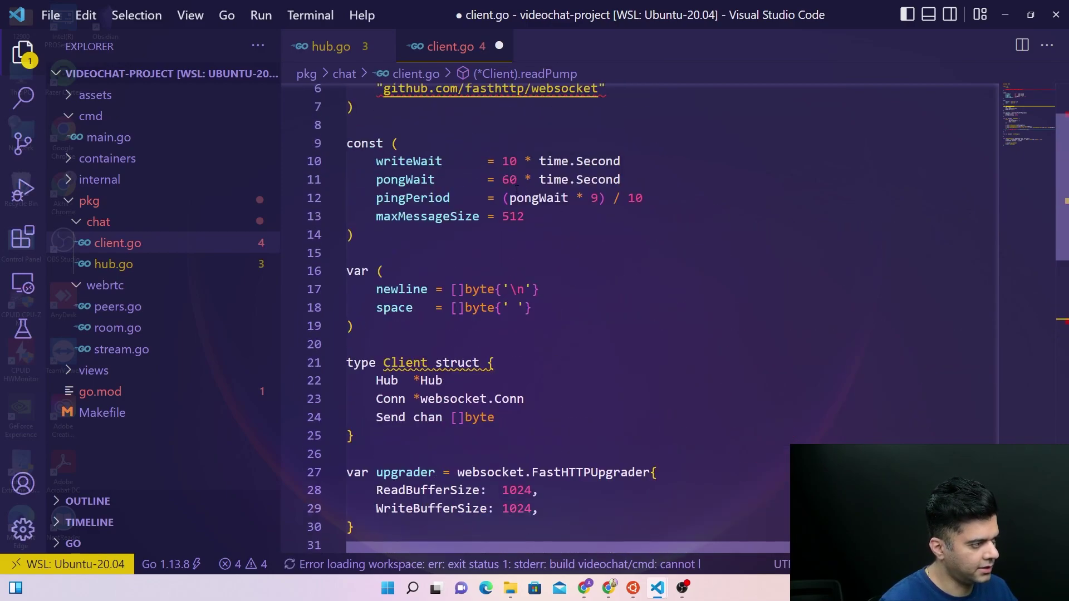
scroll(551, 288, up, 1)
scroll(551, 288, down, 9)
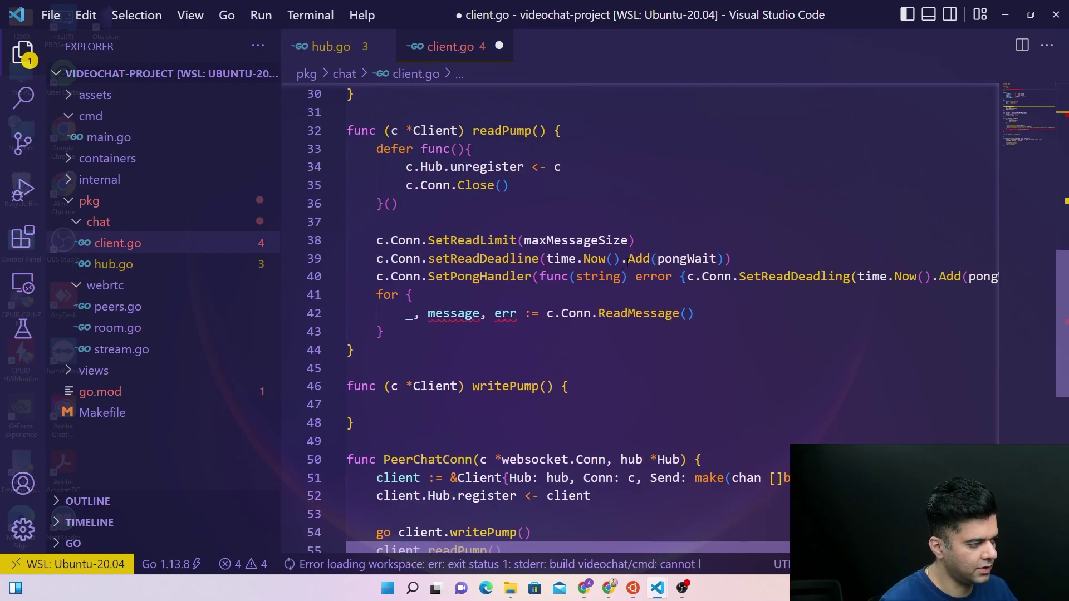
scroll(551, 287, down, 1)
click(426, 266)
key(Down)
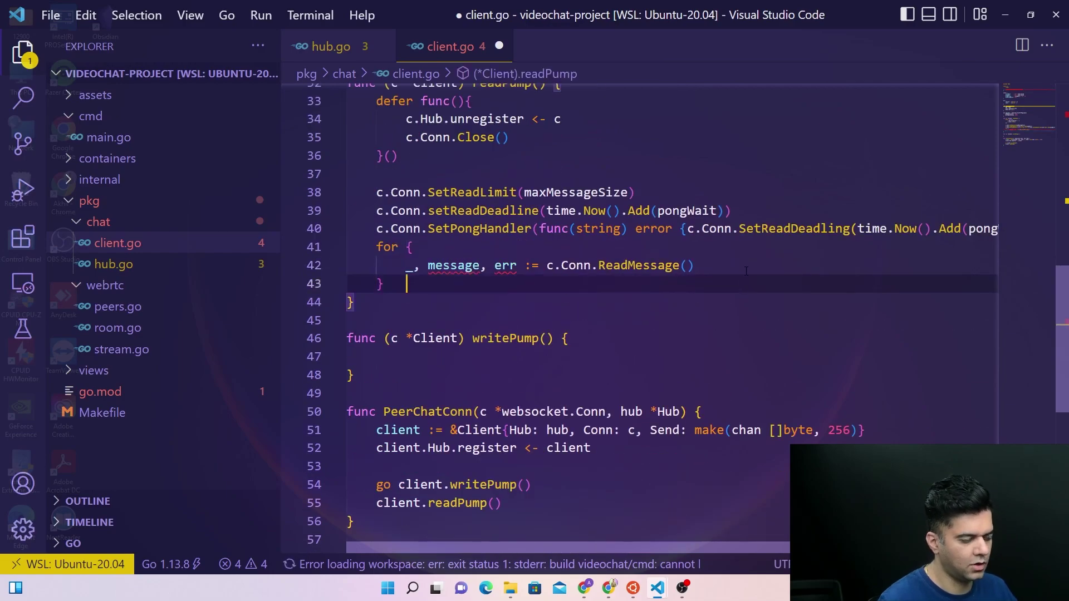
click(747, 260)
key(Return)
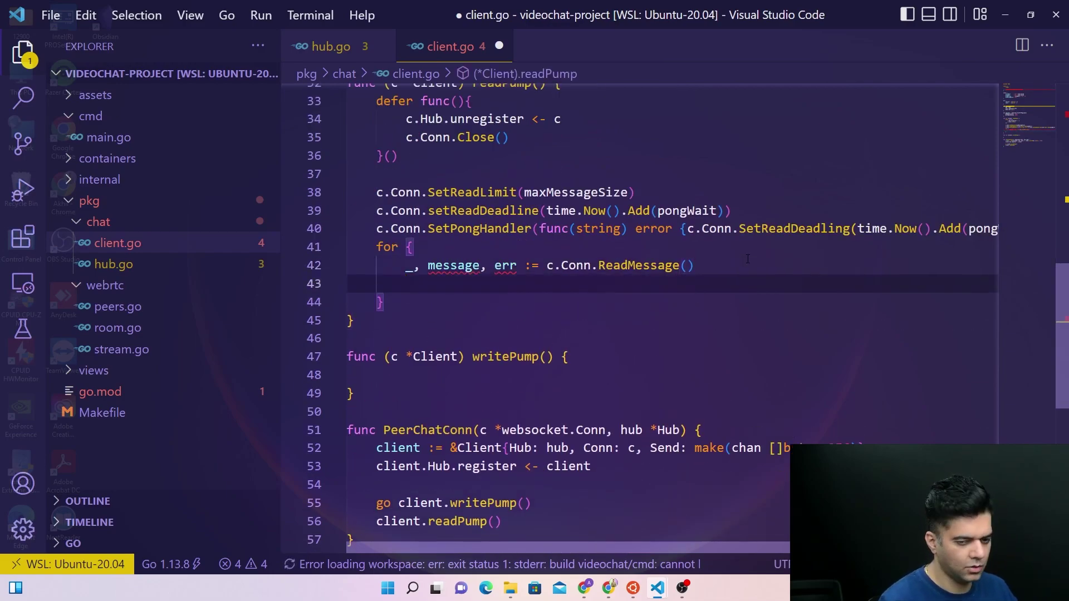
scroll(747, 260, down, 1)
text(if )
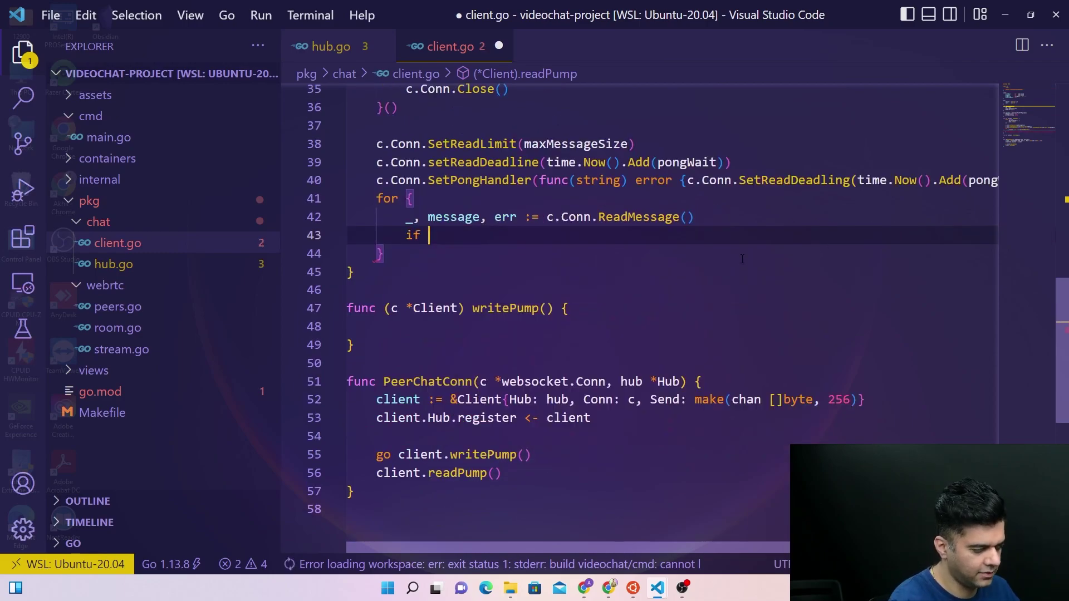
text(err != nil)
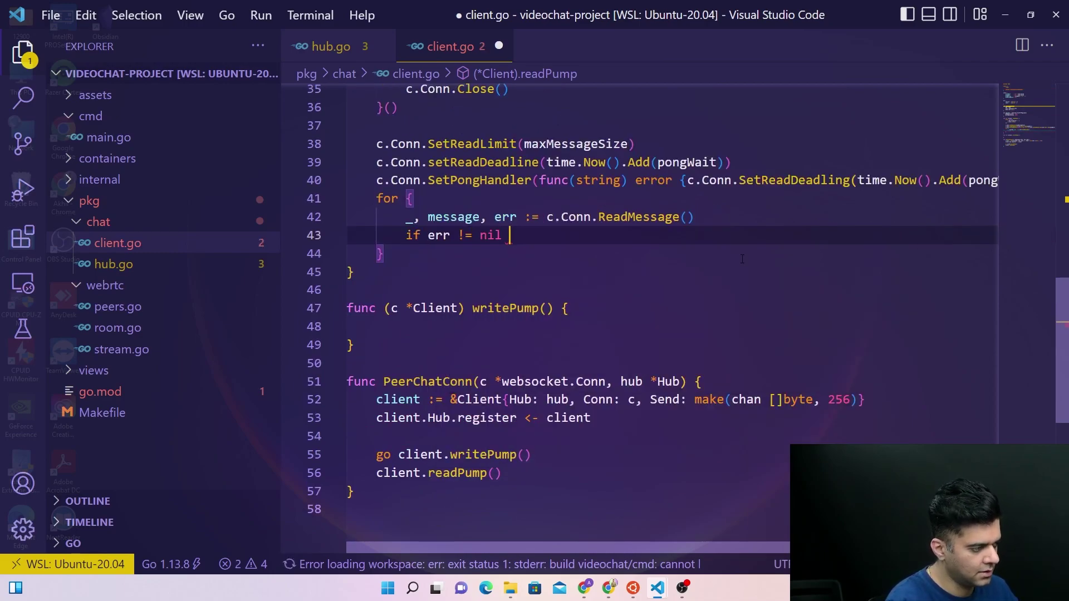
text( {)
Open an 'if err != nil {' block below the ReadMessage line
key(Return)
scroll(741, 260, down, 1)
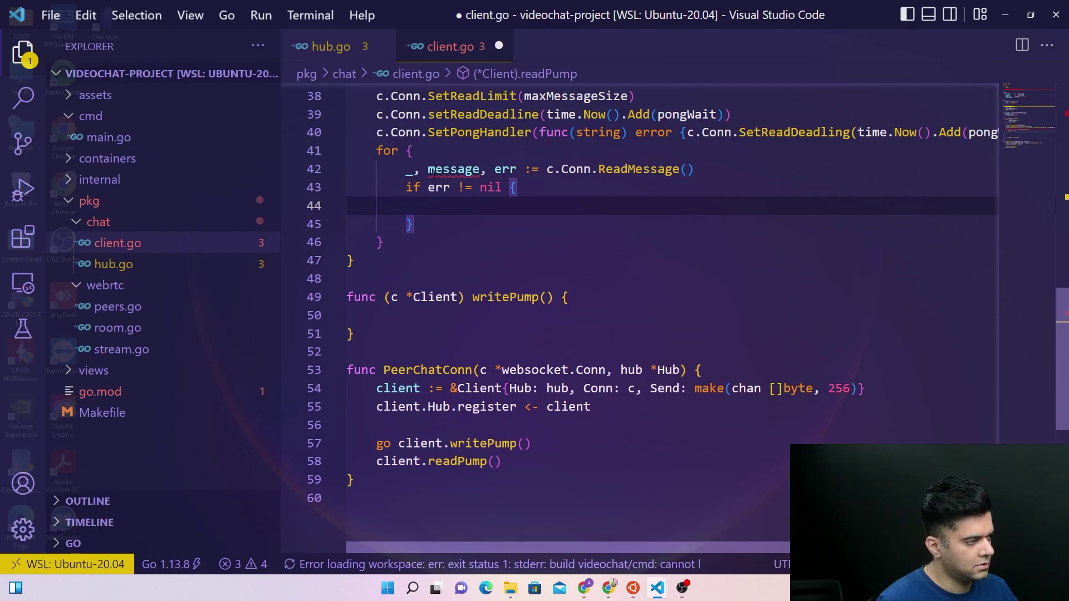
click(476, 169)
click(466, 208)
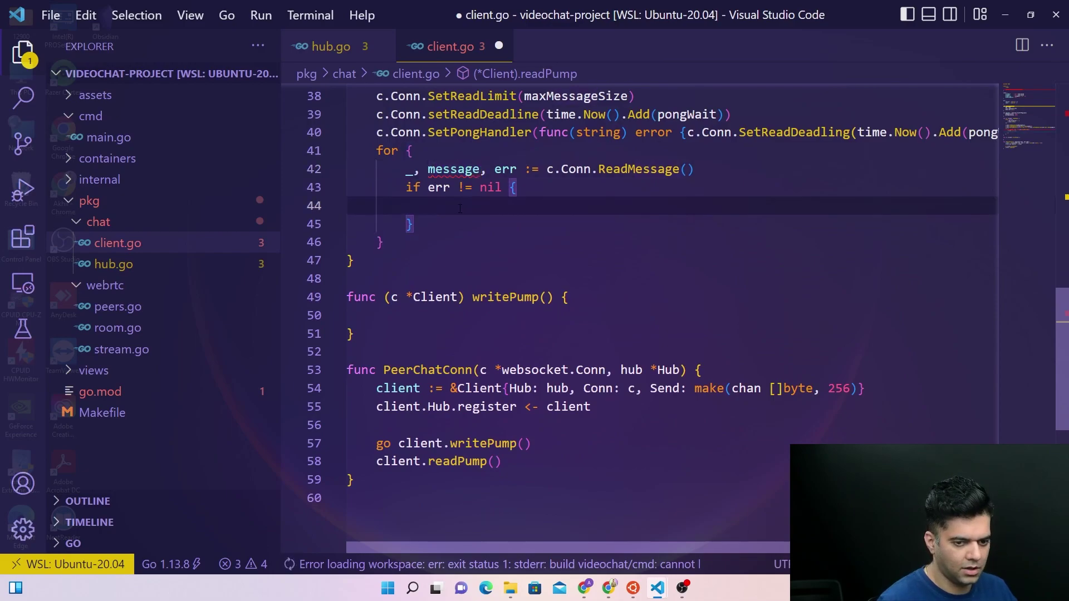
text(if)
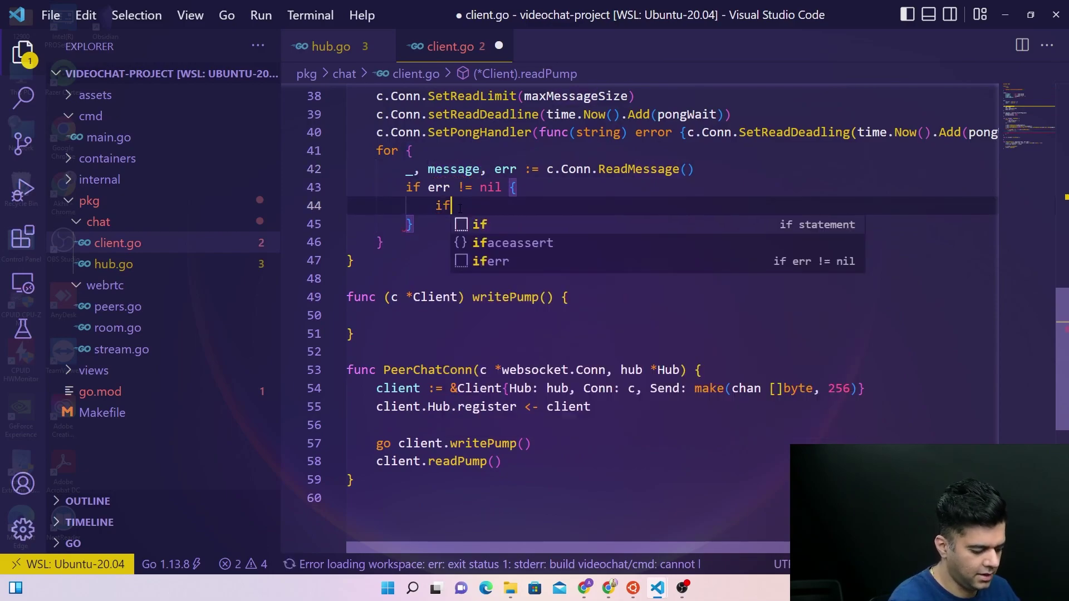
text( web)
text(soc)
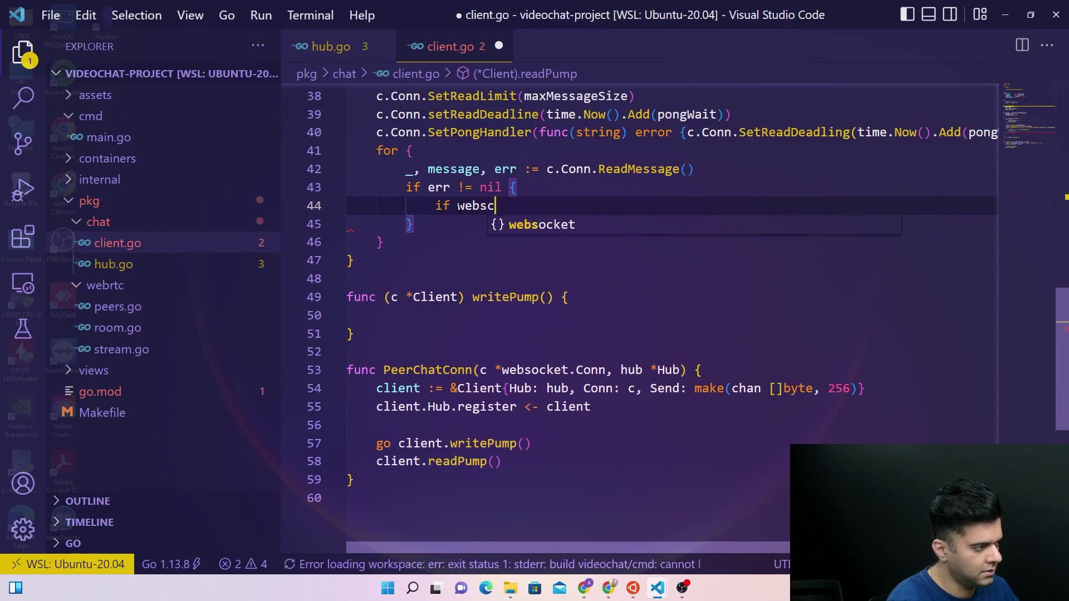
text(ket.)
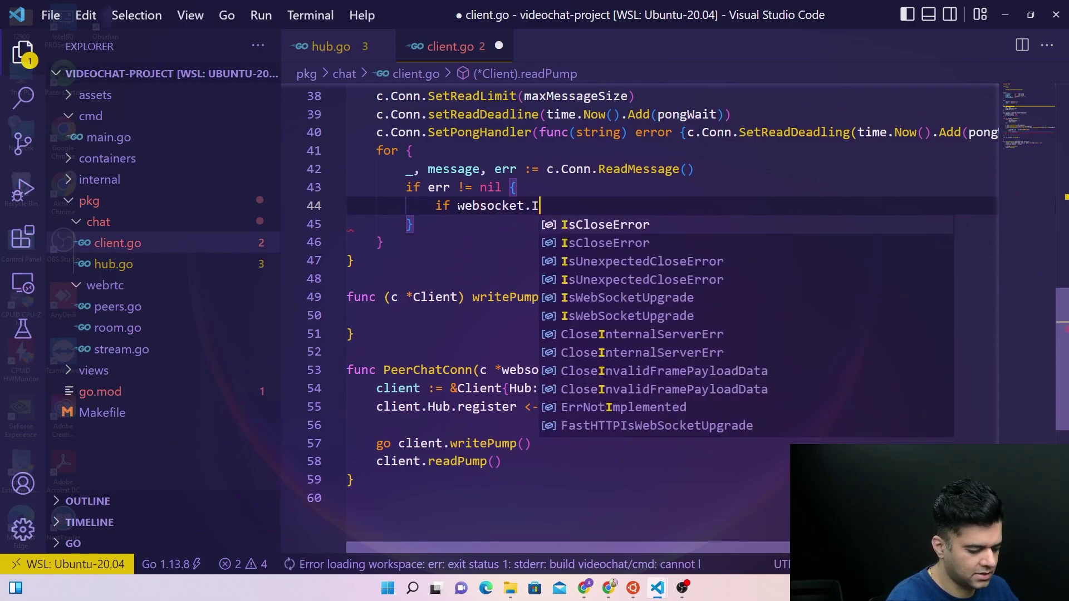
text(IsUn)
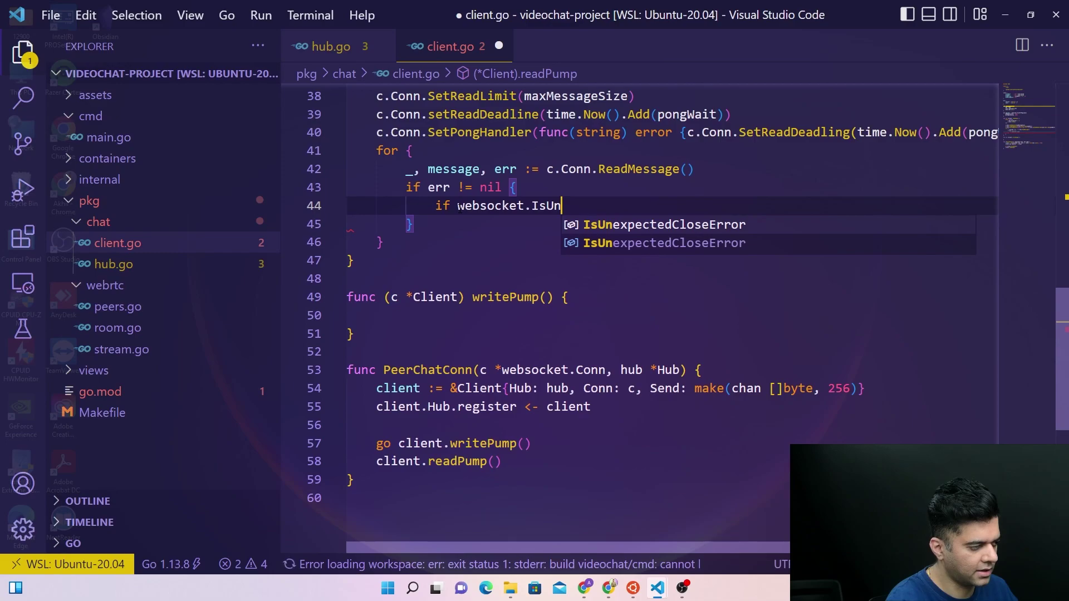
Nest a websocket.IsUnexpectedCloseError(err, CloseGoingAway, CloseAbnormalClosure) check and open its body
key(Tab)
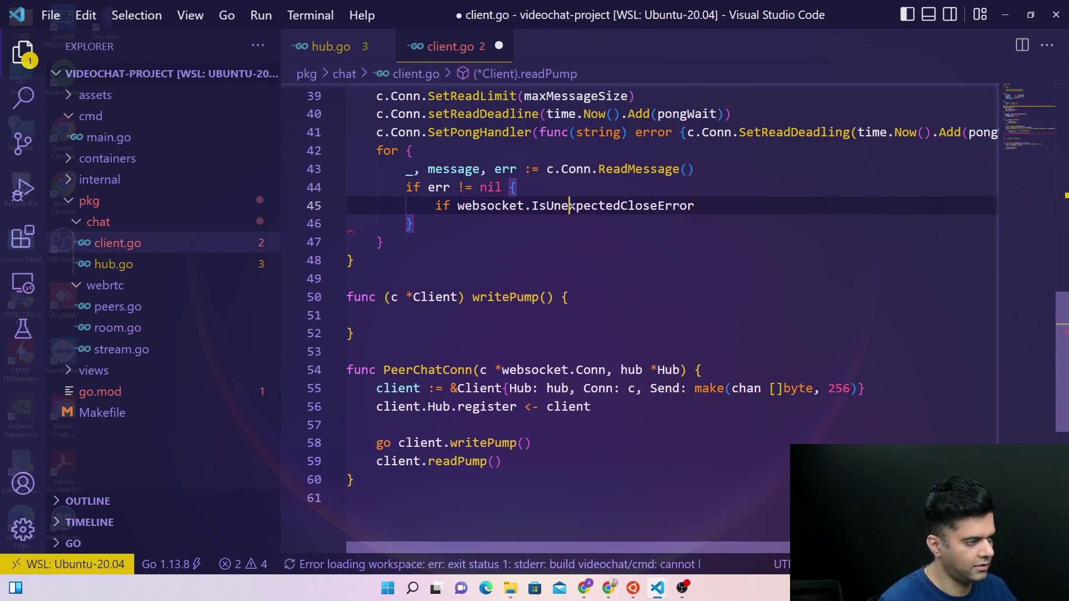
click(730, 208)
text(()
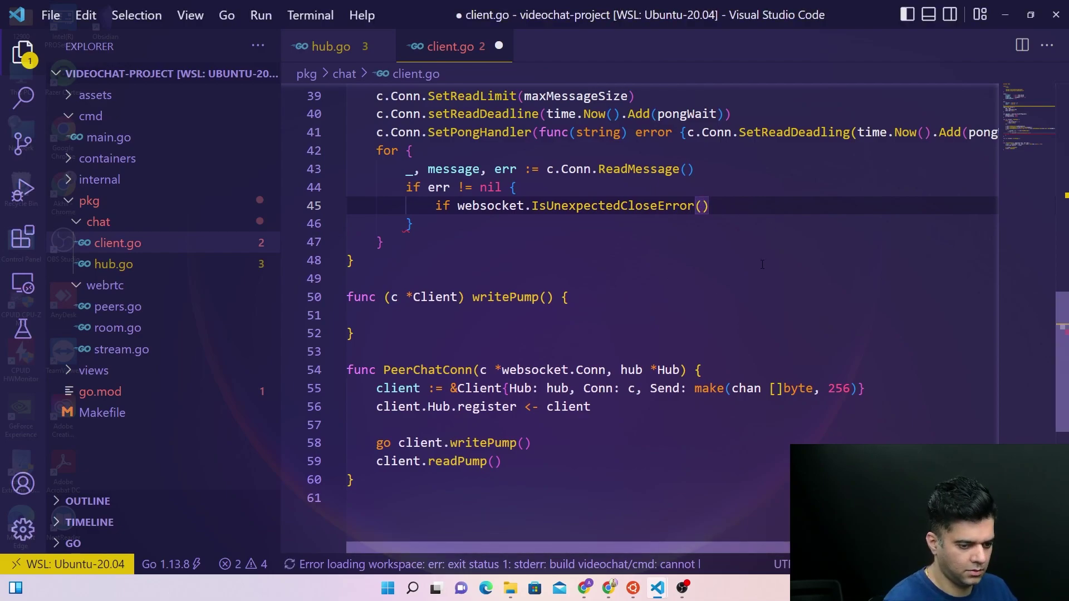
text(err, webso)
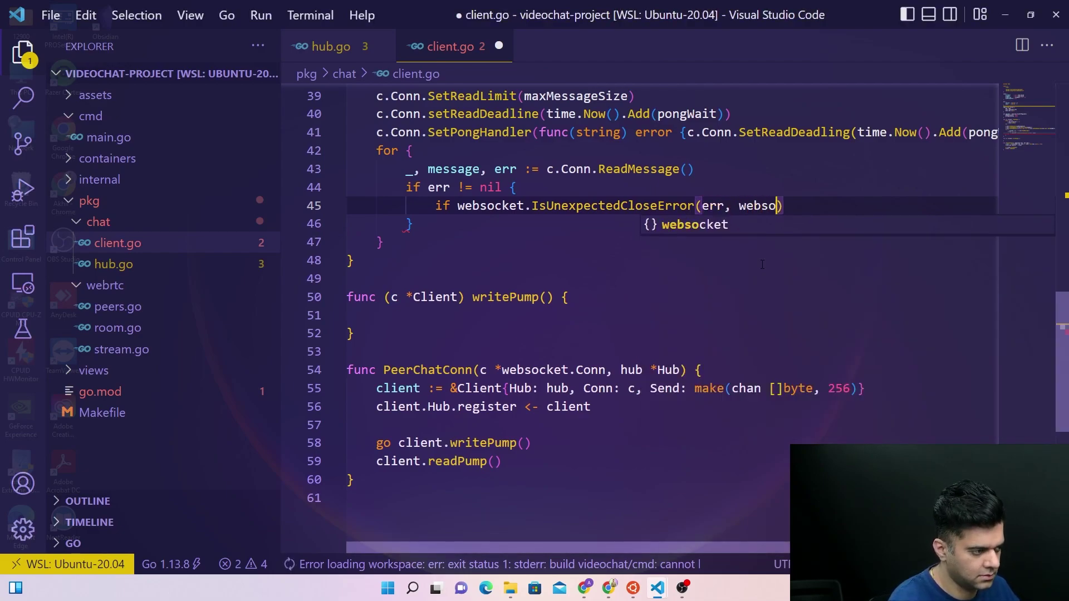
text(cket.Clo)
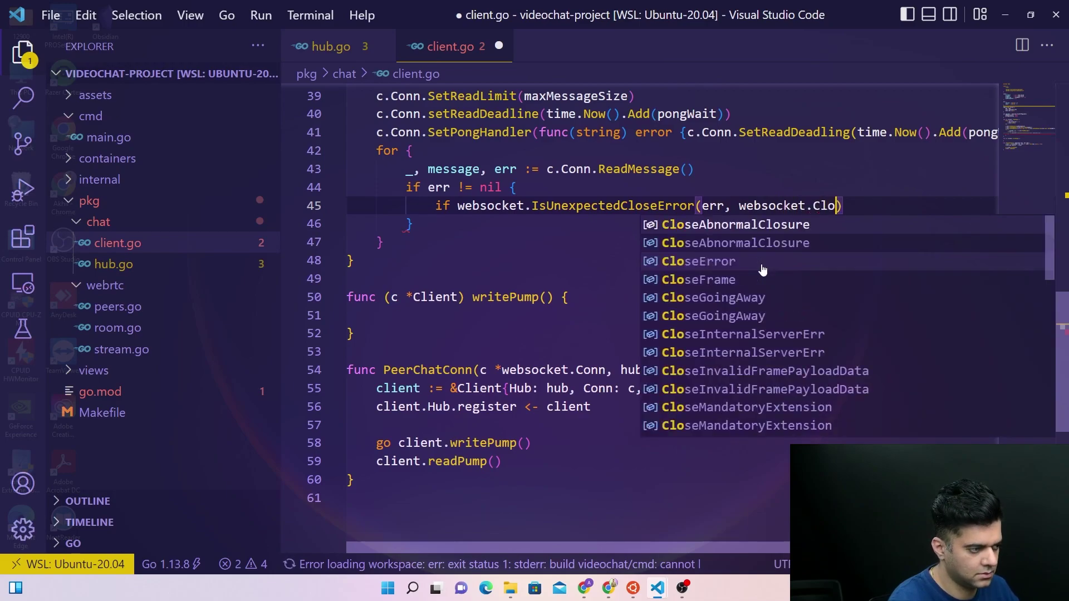
text(seGo)
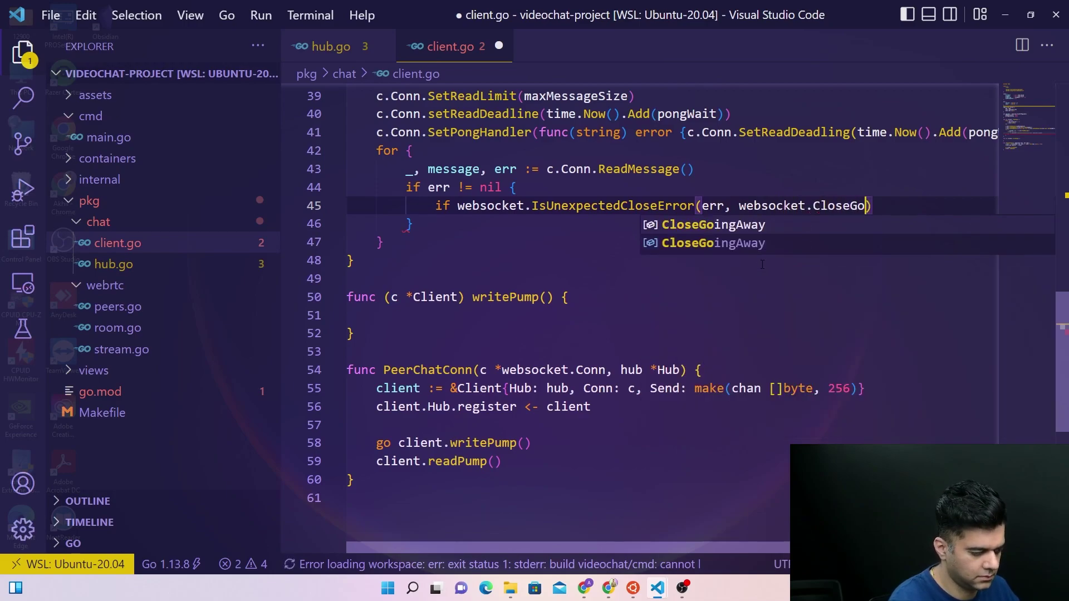
text(ing)
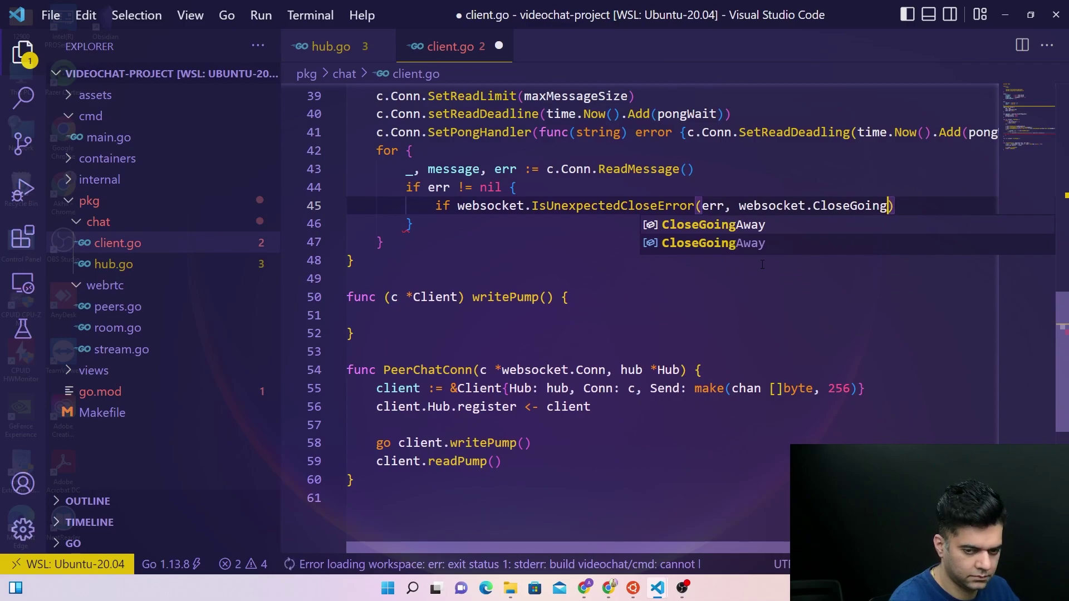
text(Away, web)
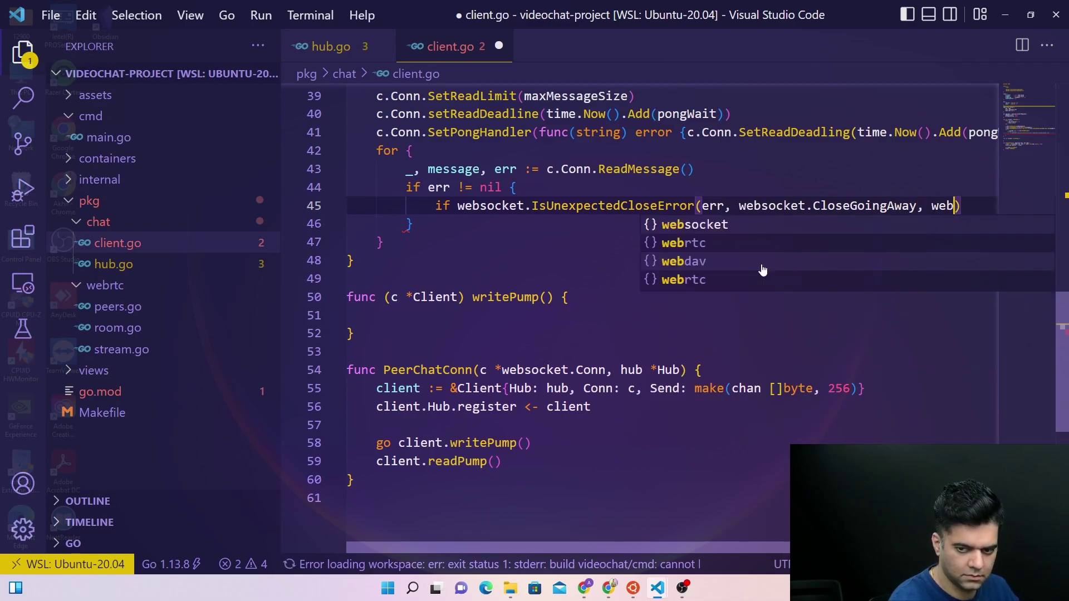
text(socket.Close)
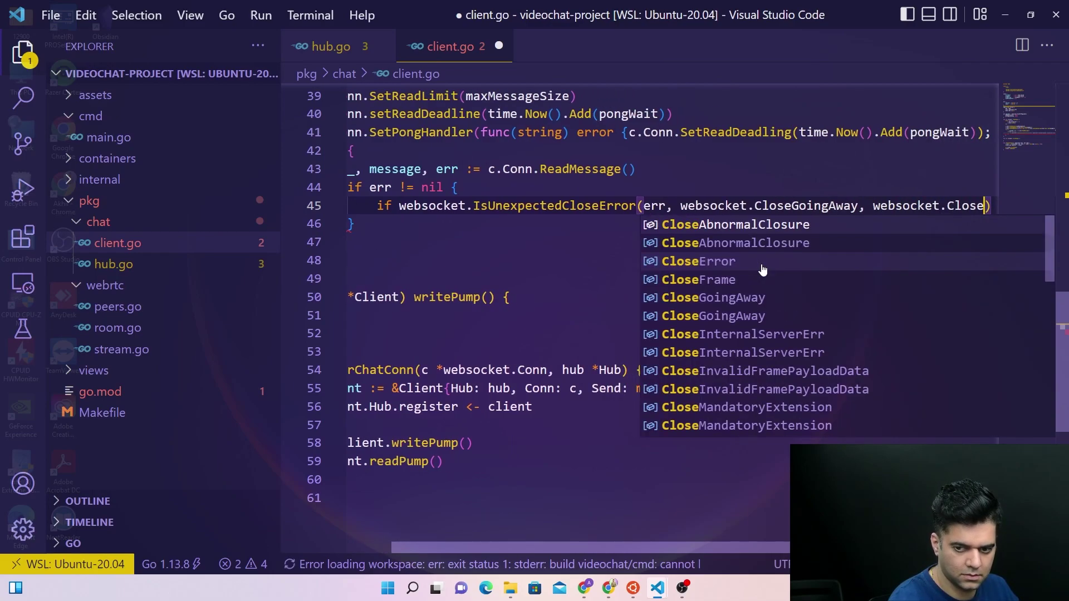
text(Abroan)
key(BackSpace)
key(BackSpace)
key(BackSpace)
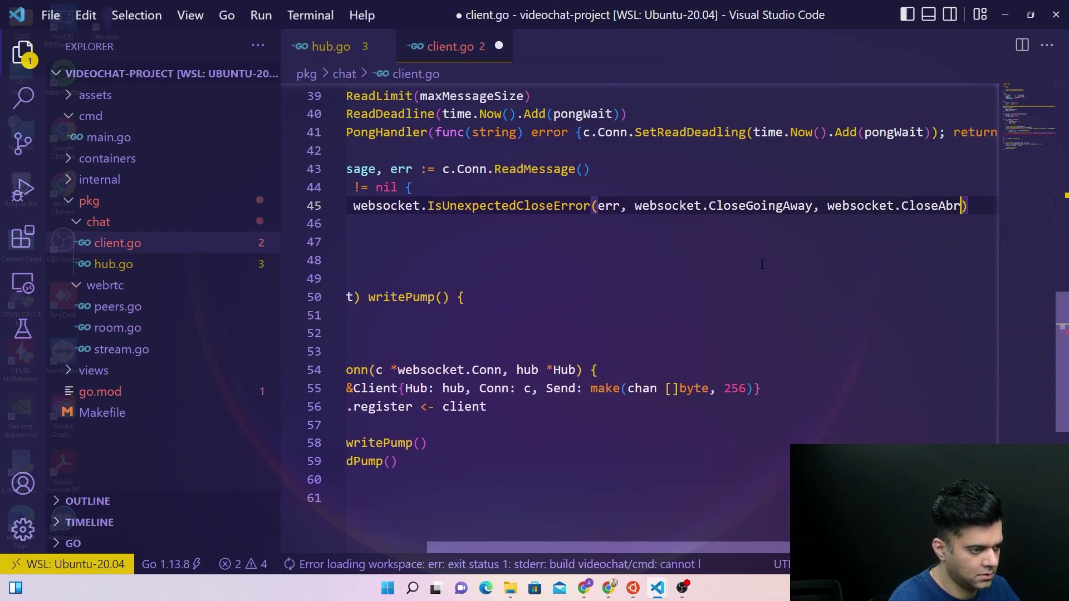
text(nor)
key(Return)
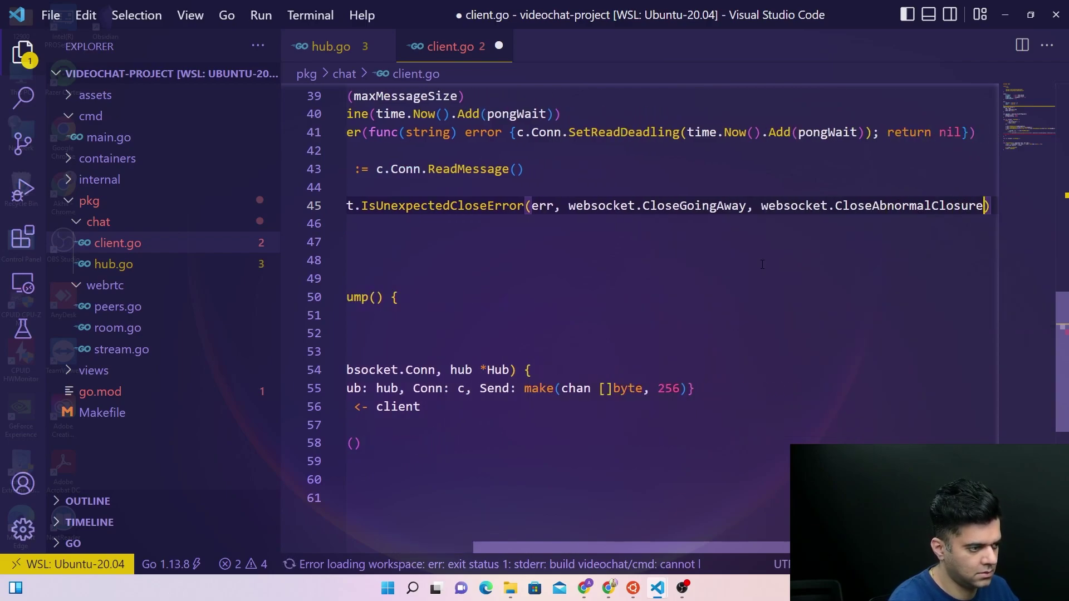
key(Return)
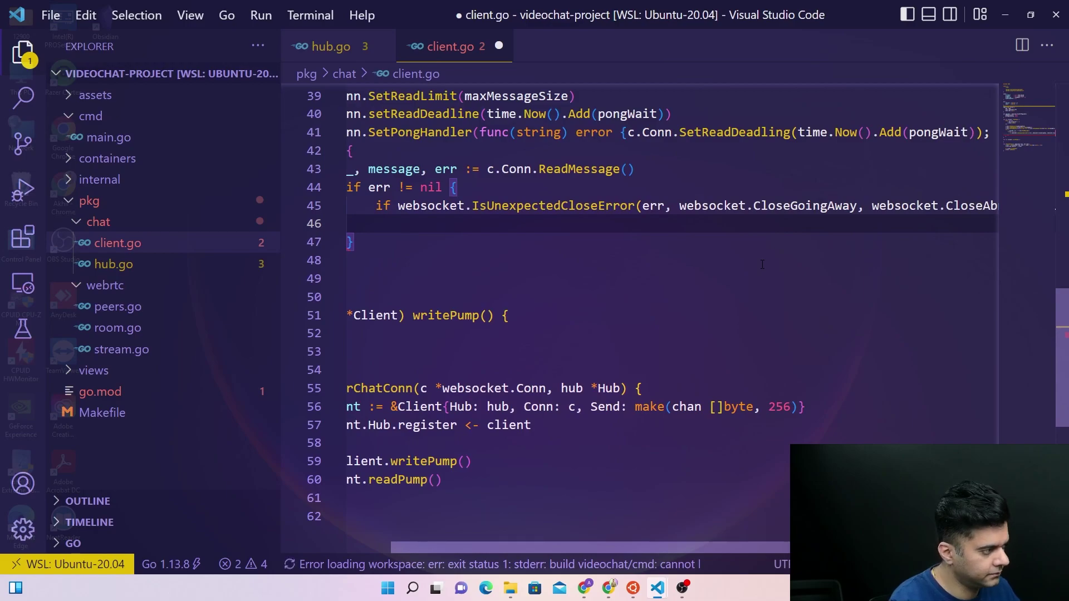
key(BackSpace)
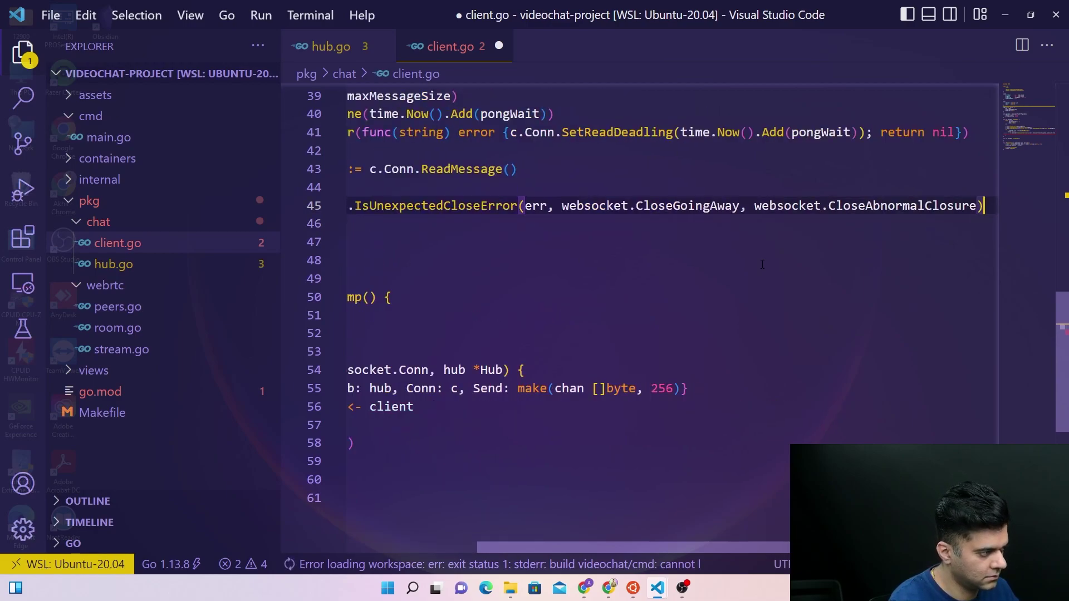
text({)
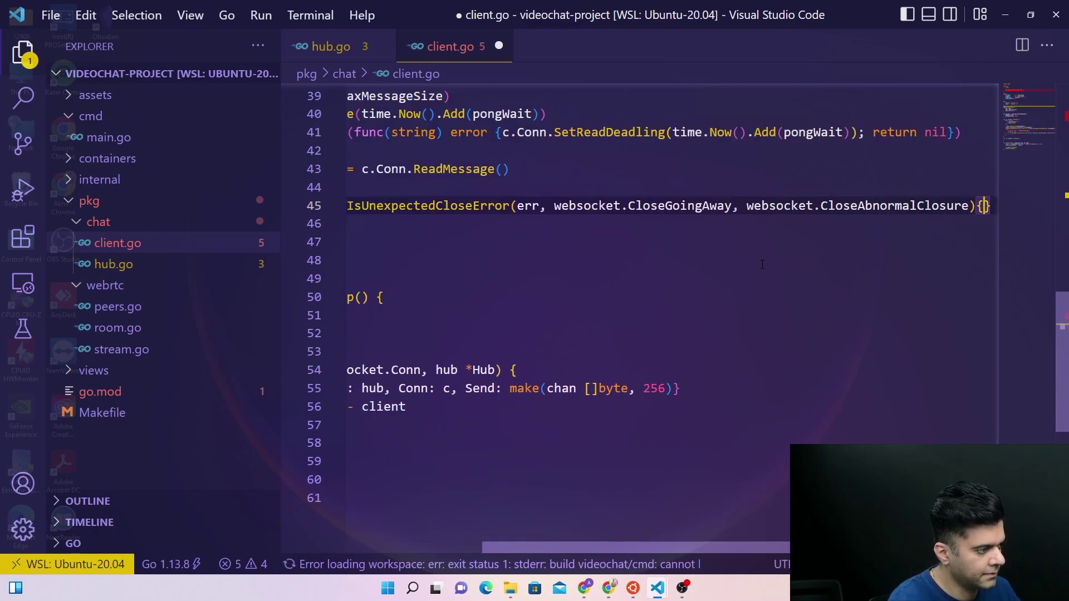
key(Return)
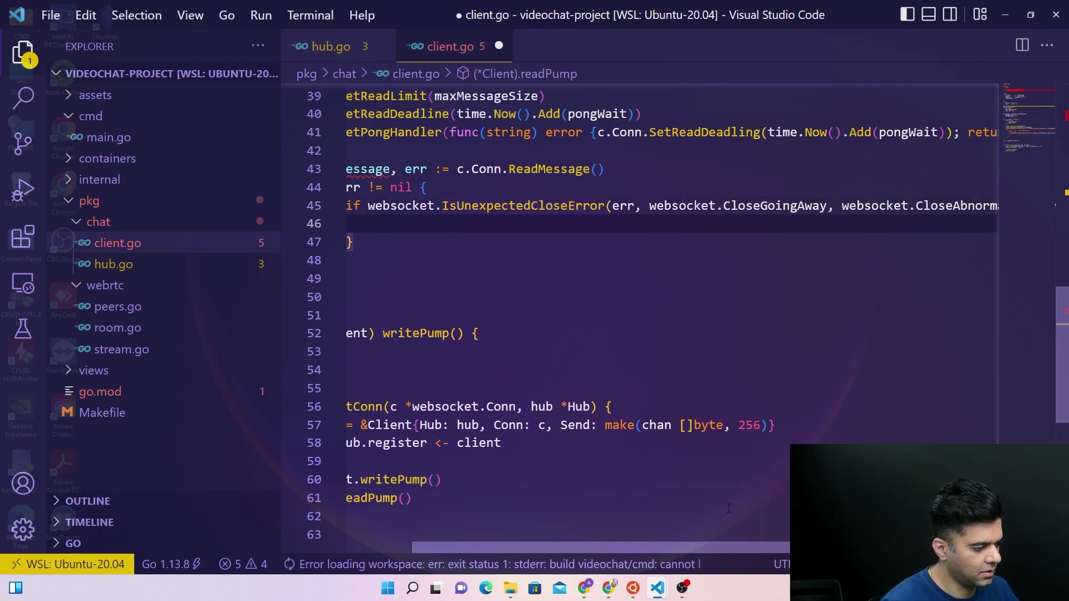
scroll(898, 205, right, 3)
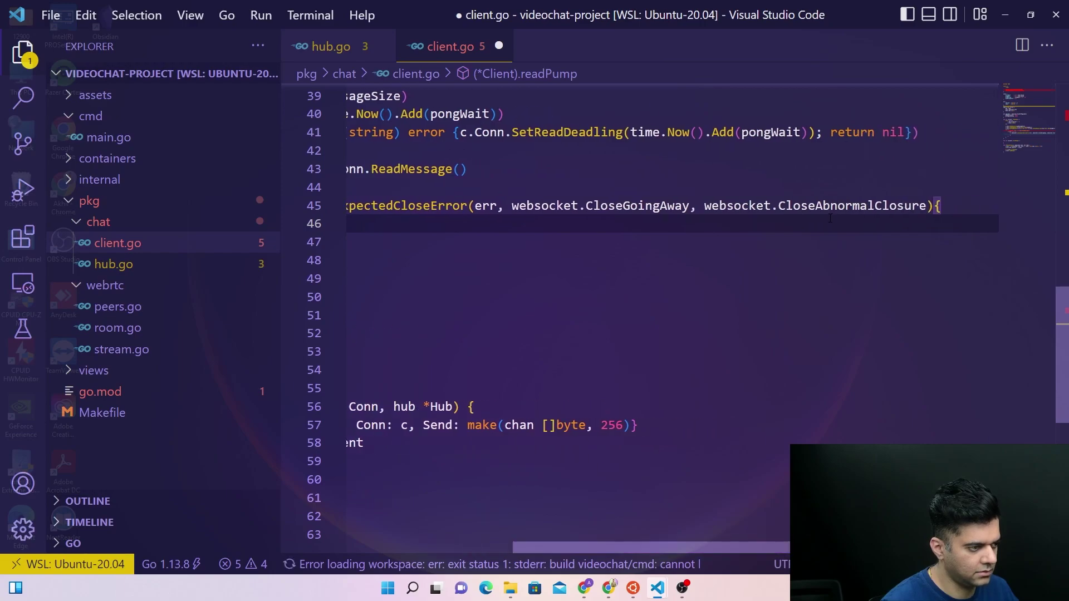
scroll(540, 217, left, 3)
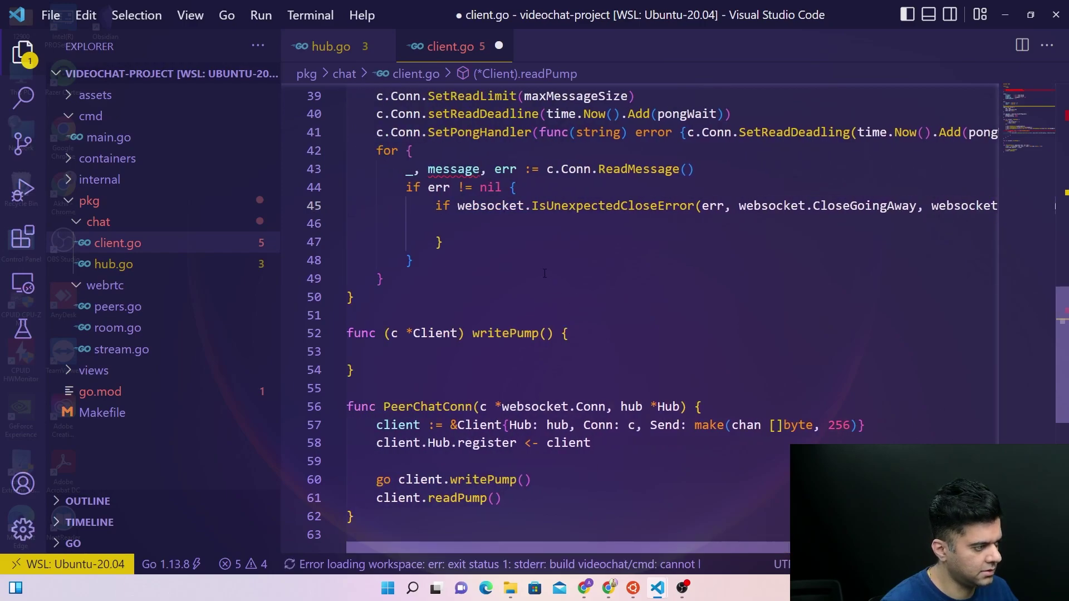
text(log.)
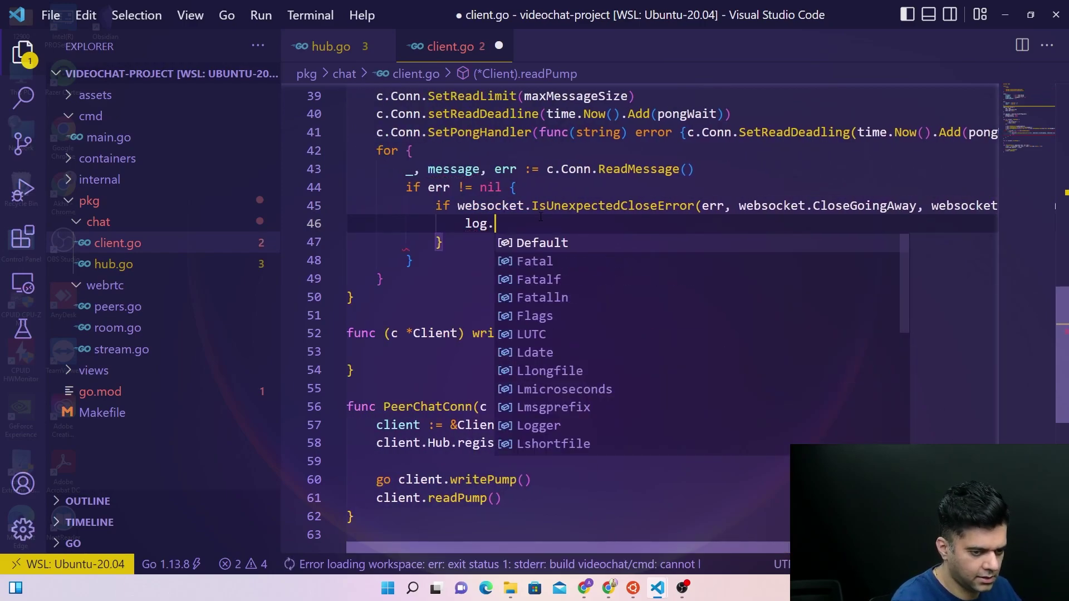
text(Or)
Log the error with log.Printf("error: %v", err), correcting the Printnf typo
key(BackSpace)
key(BackSpace)
text(Prin)
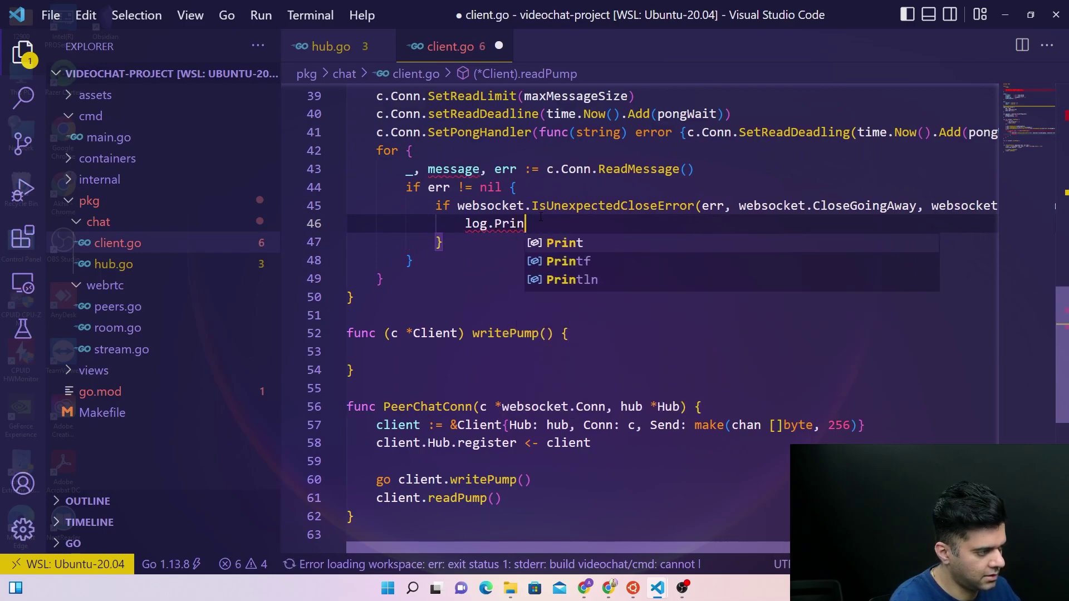
text(tkn)
text(nf()
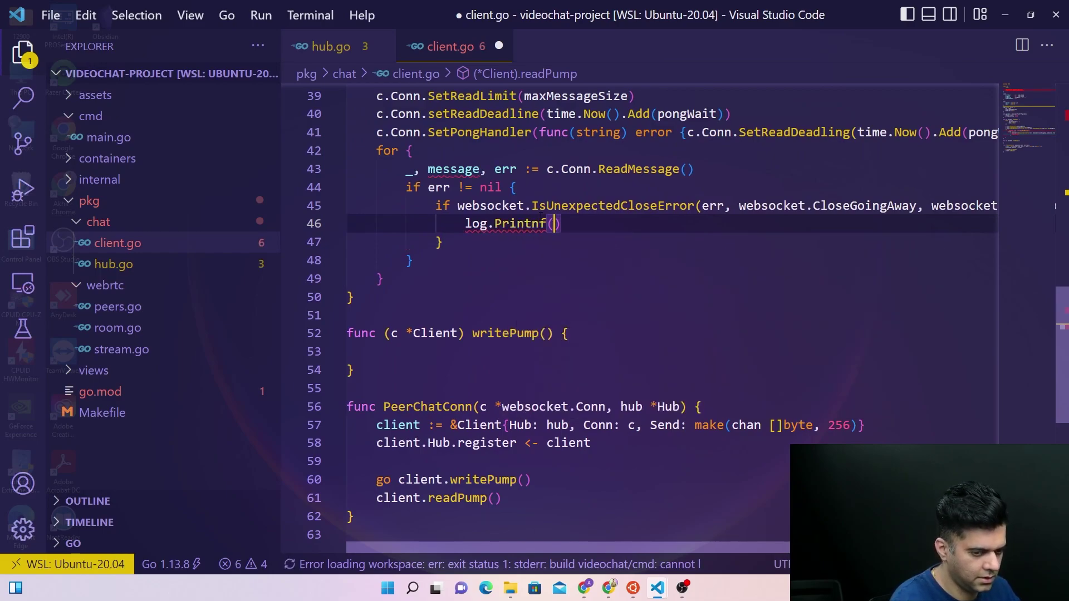
text("error)
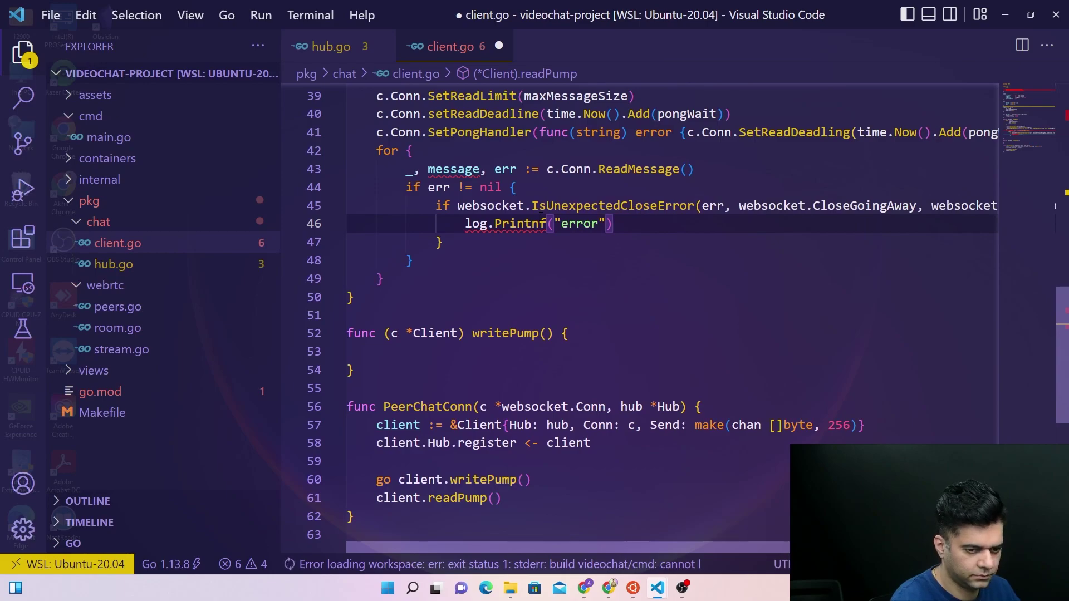
text(: %v)
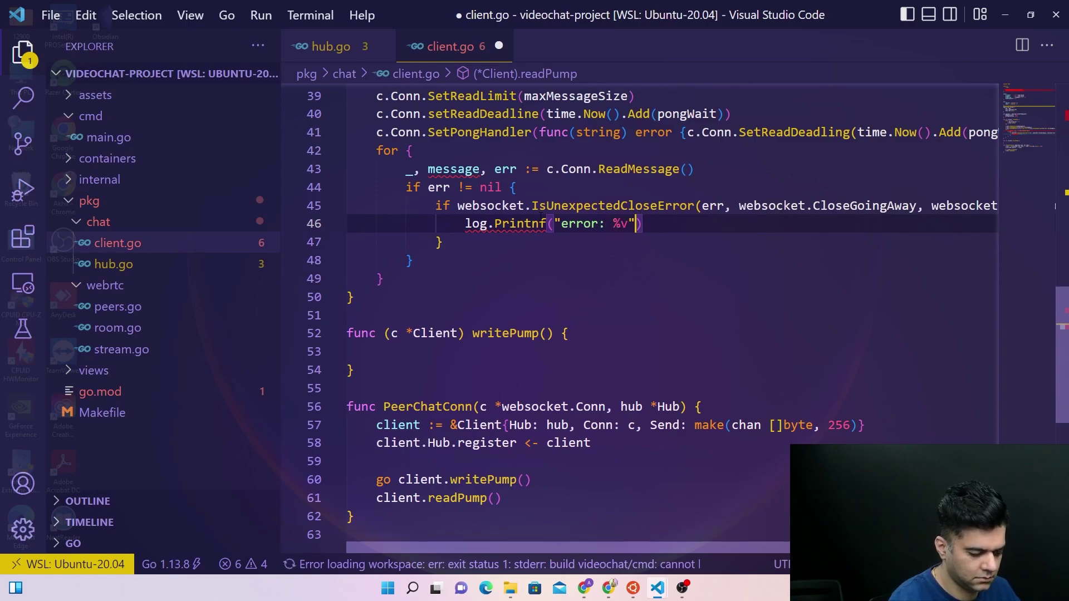
text(", err)
key(Escape)
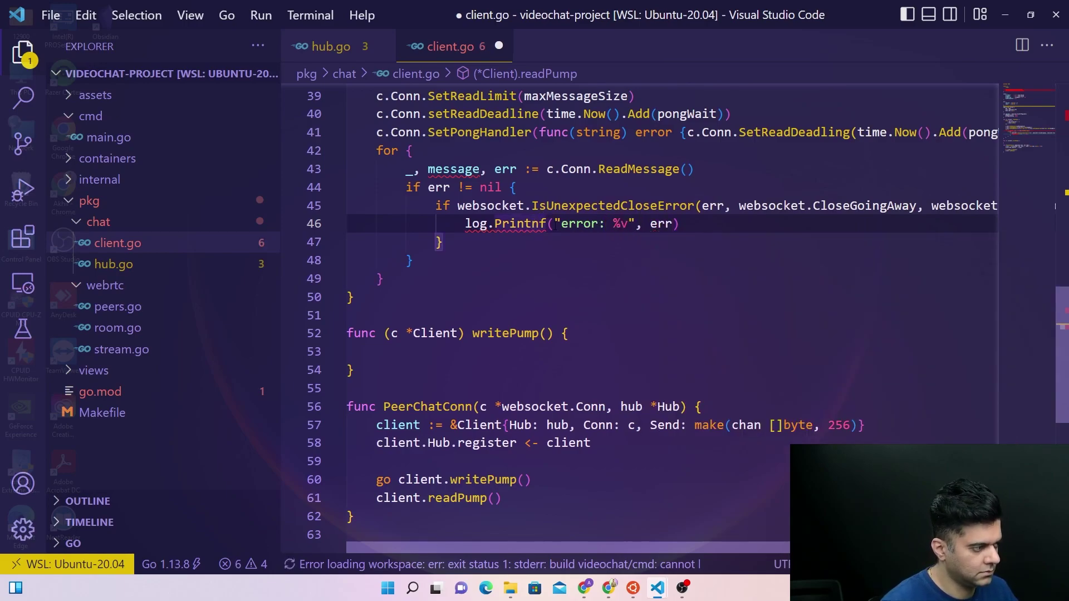
key(BackSpace)
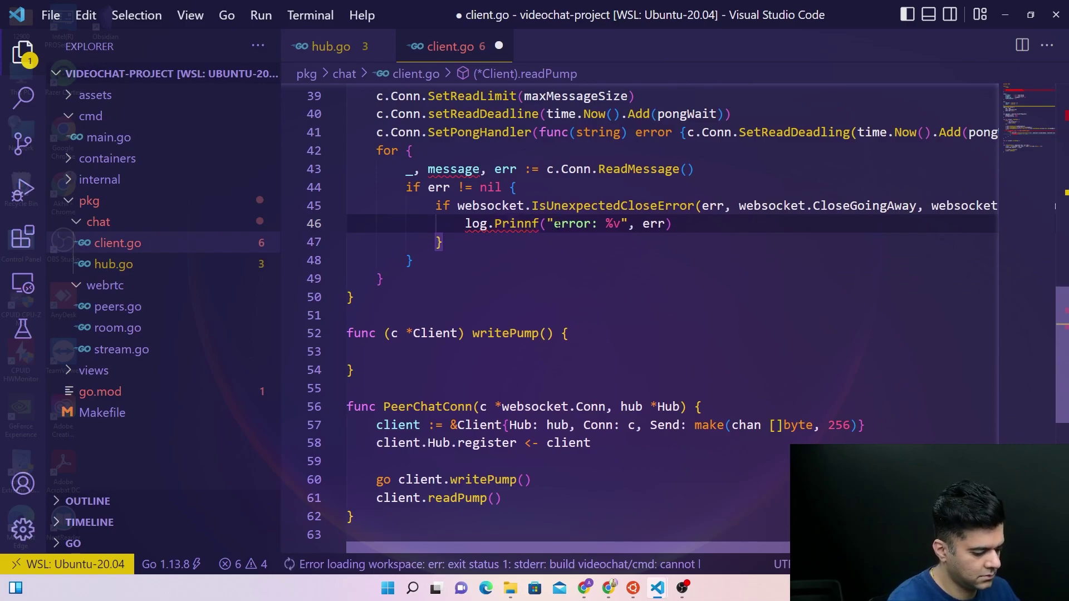
text(t)
key(BackSpace)
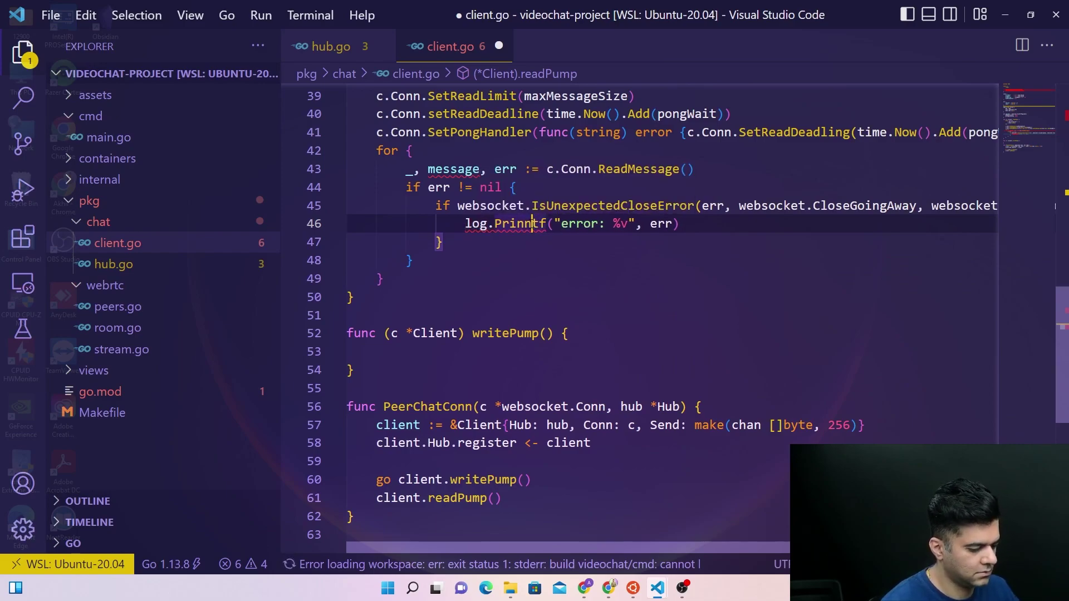
click(537, 254)
click(710, 225)
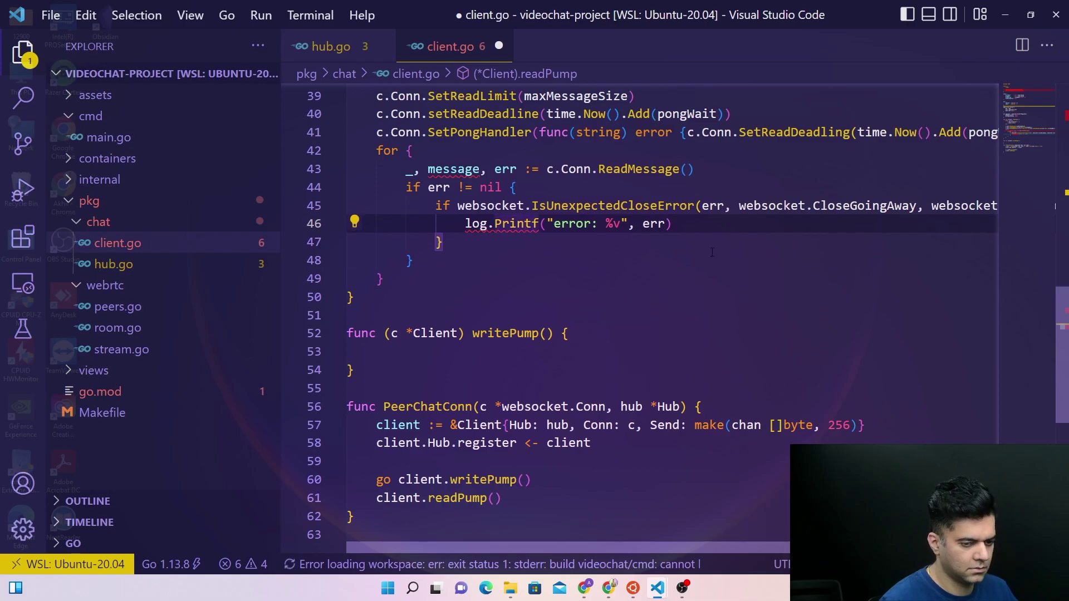
Add 'break' after the inner if block and a new line after the error check
click(565, 248)
key(Return)
text(b)
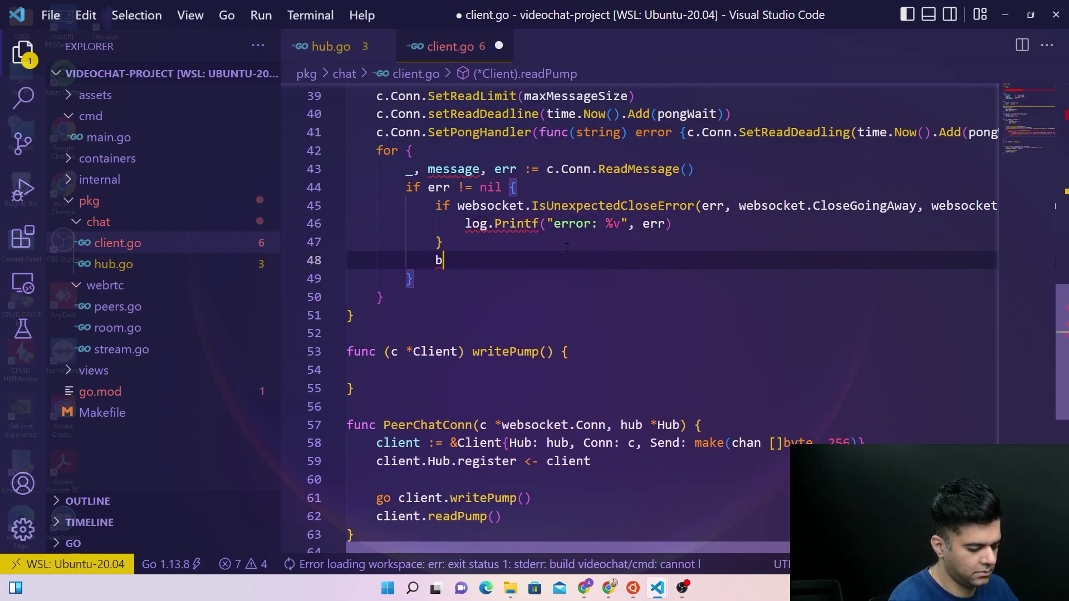
text(reak)
click(499, 278)
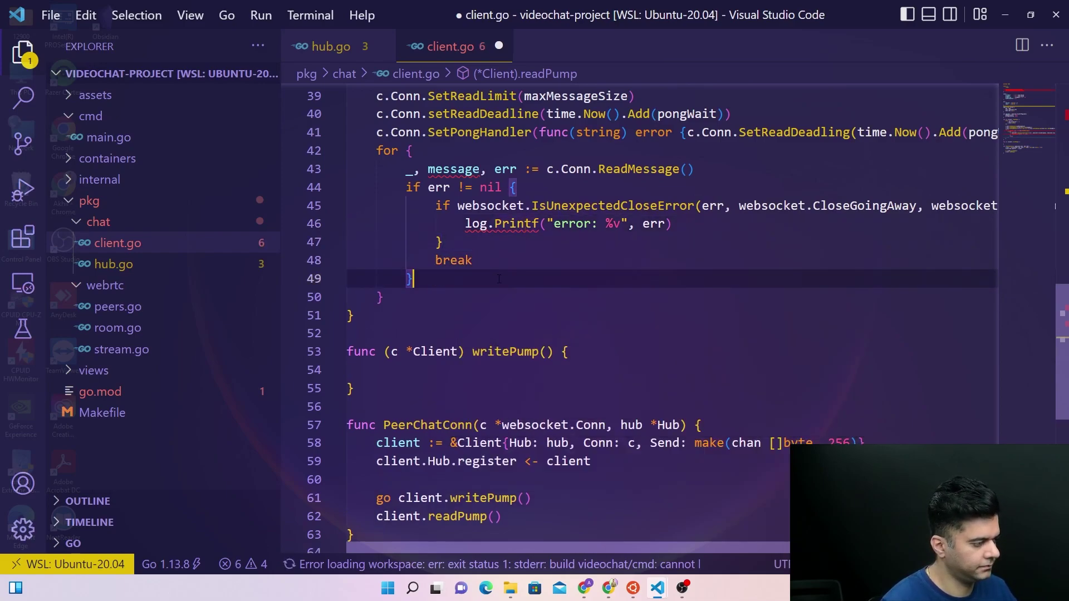
key(Return)
text(message )
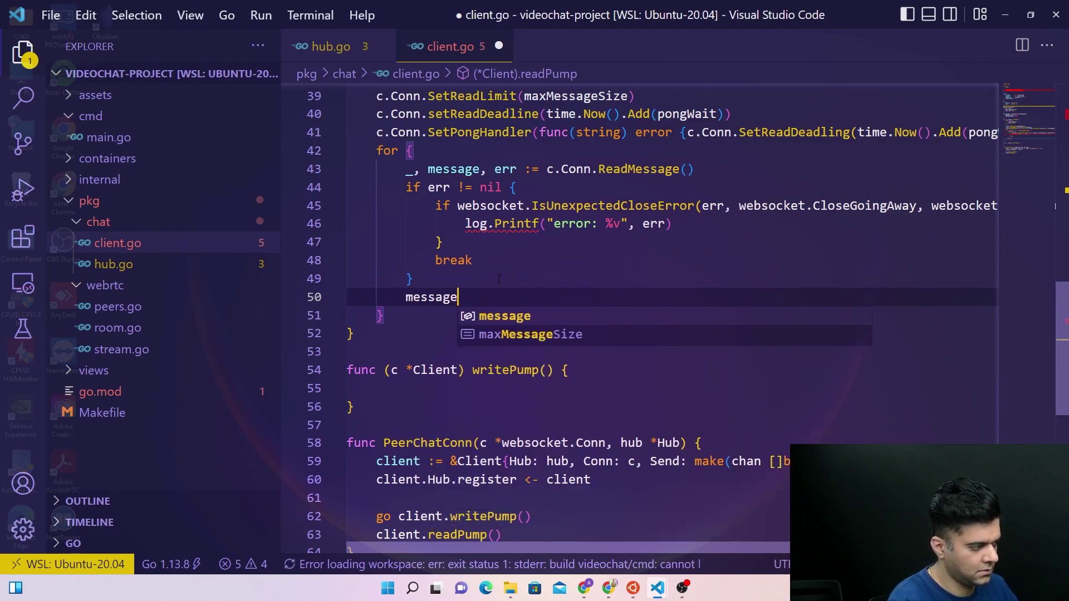
text(= bytes)
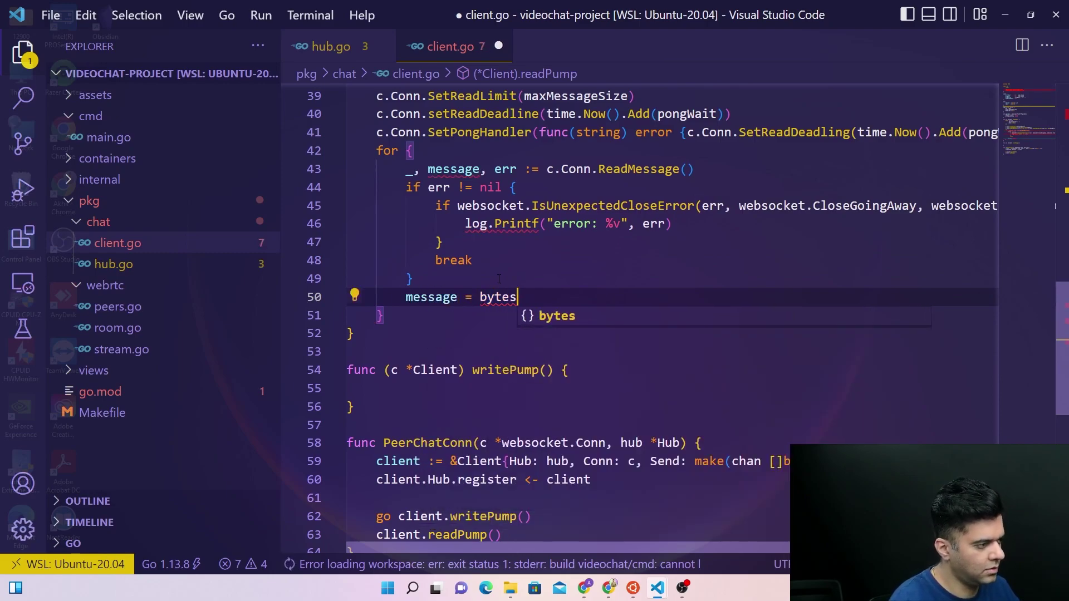
Type 'message = bytes.TrimSpace(bytes.Replace(message, newline, space, -1))', removing a stray comma after bytes
drag(620, 206, 673, 206)
scroll(672, 206, down, 2)
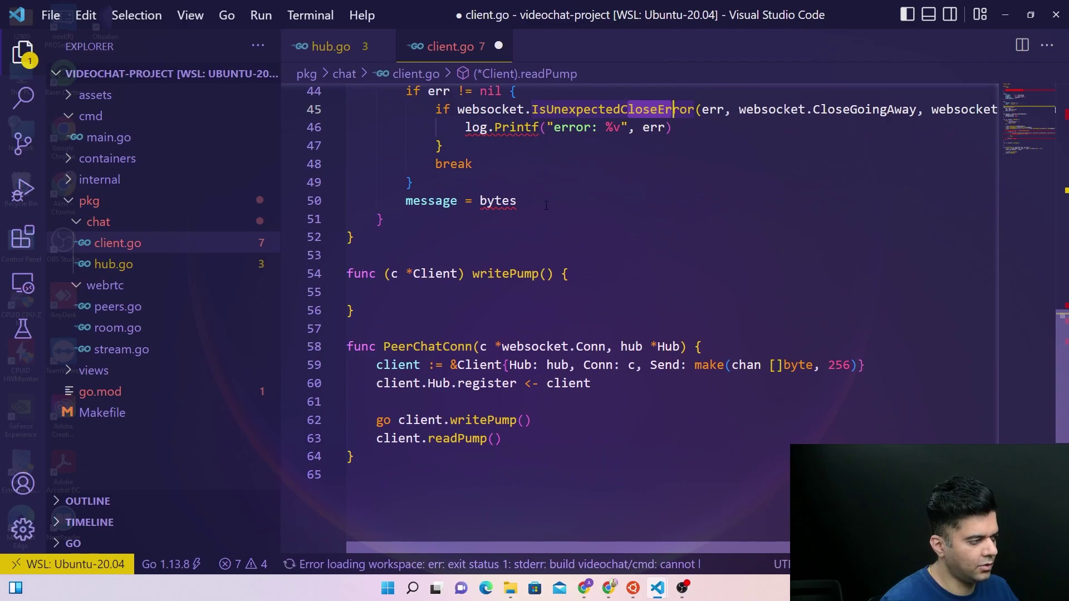
click(547, 205)
text(.TYr)
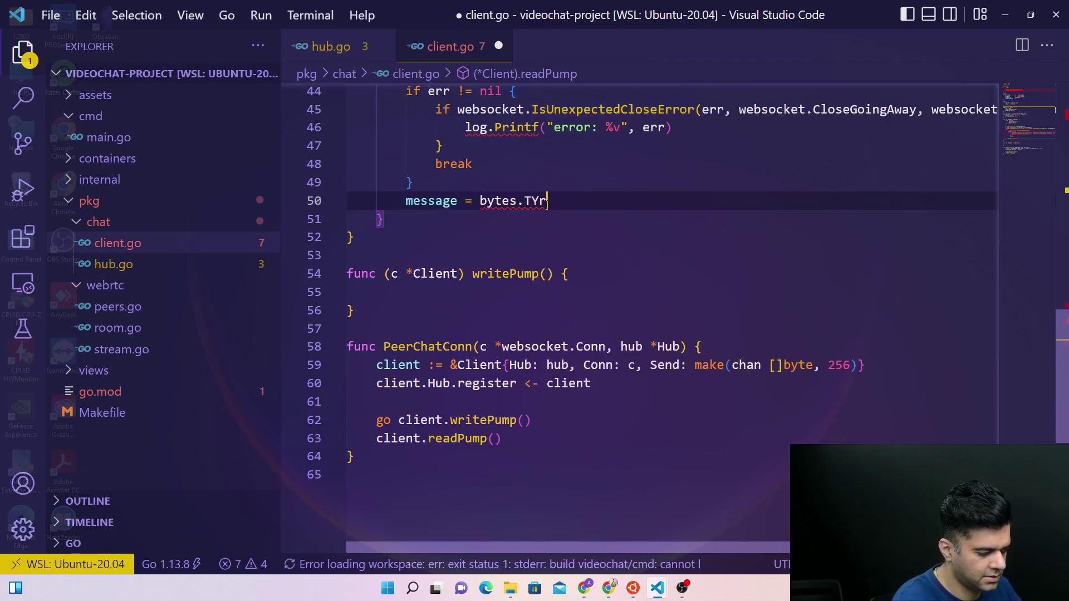
key(BackSpace)
key(BackSpace)
text(rim)
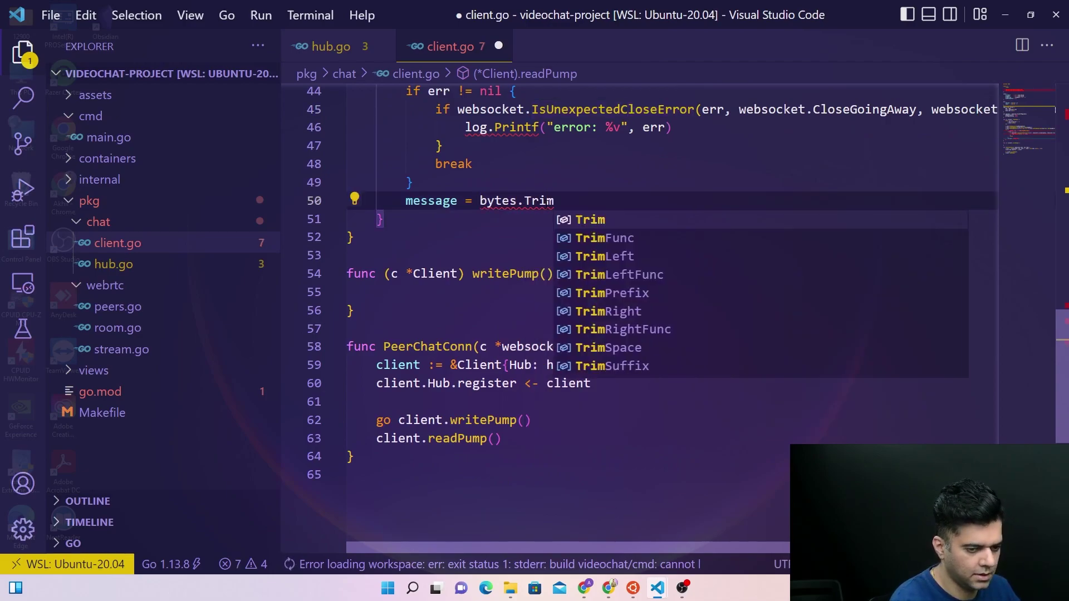
text(S)
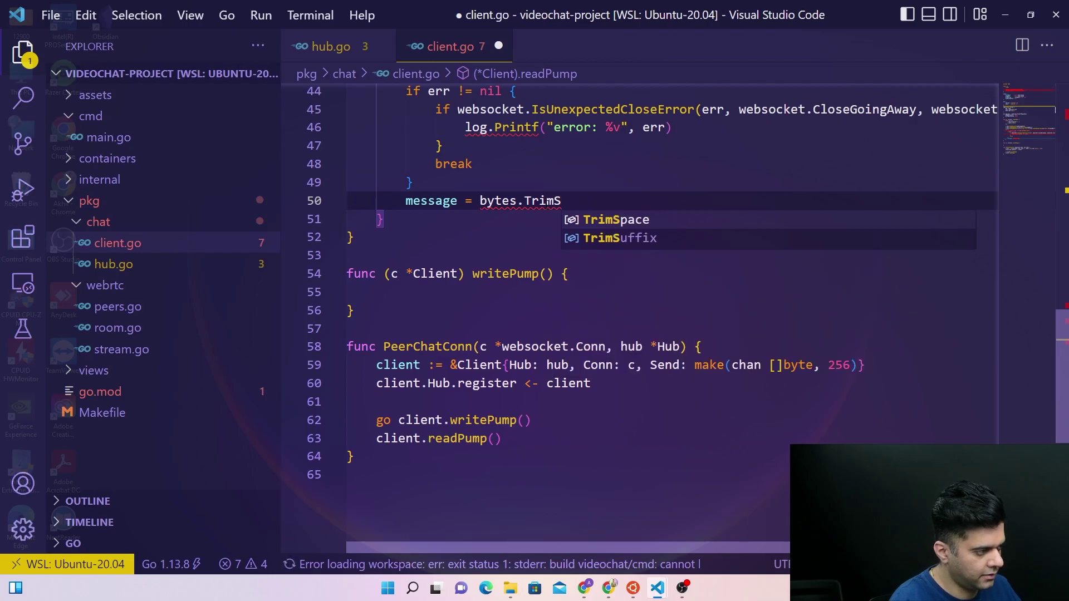
text(pace()
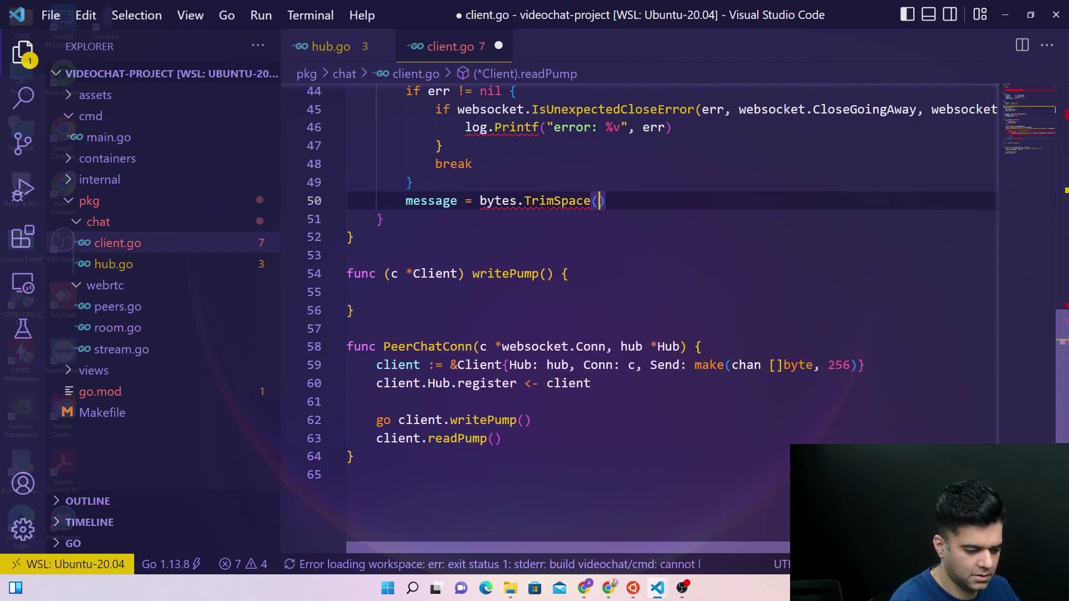
text(bytes,)
key(BackSpace)
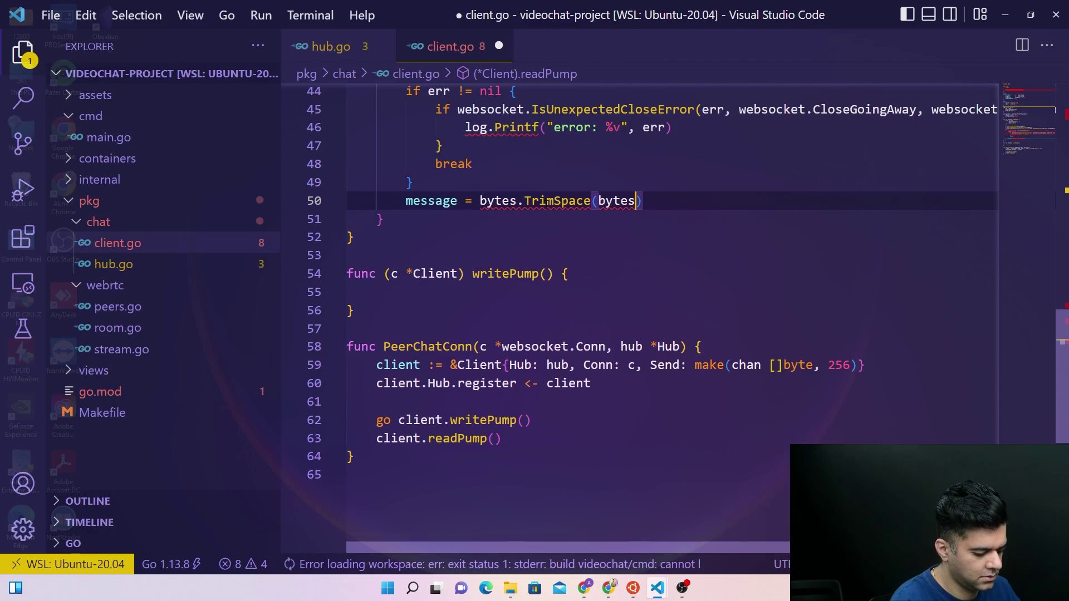
text(.R)
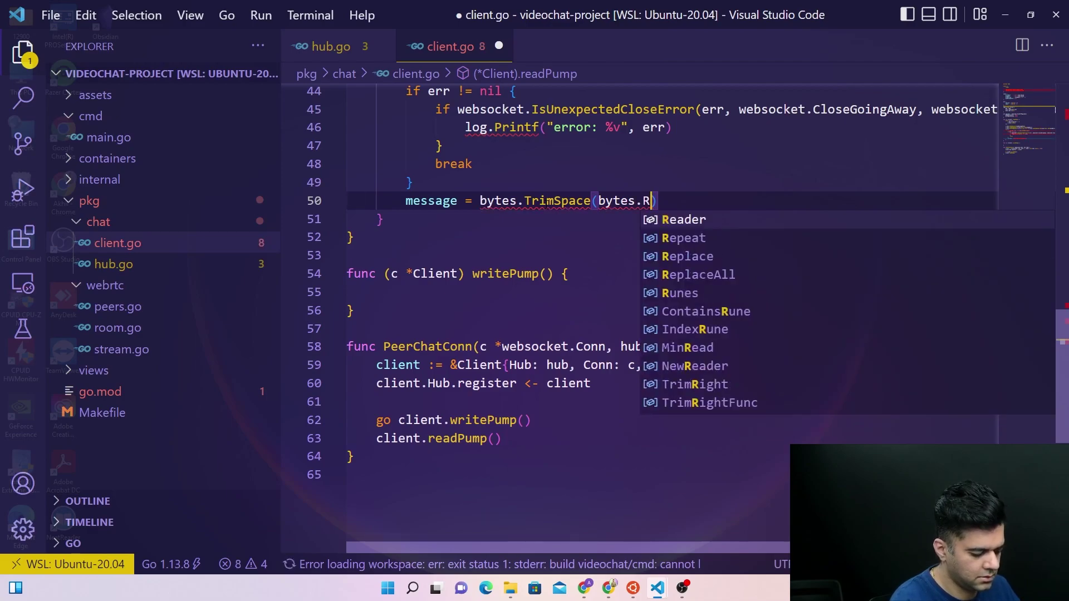
text(eplace()
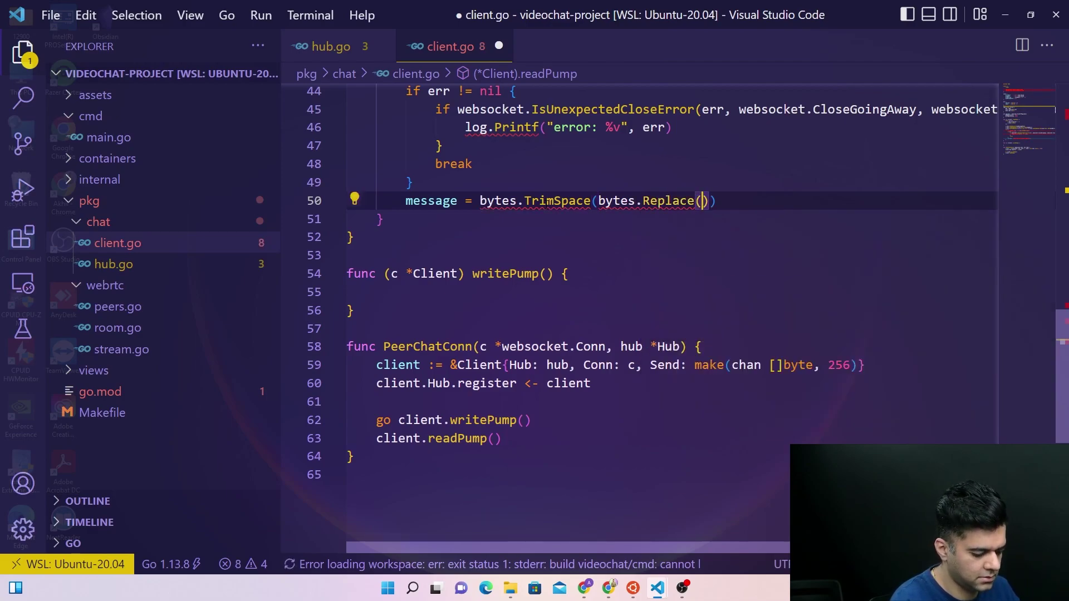
text(message, newline)
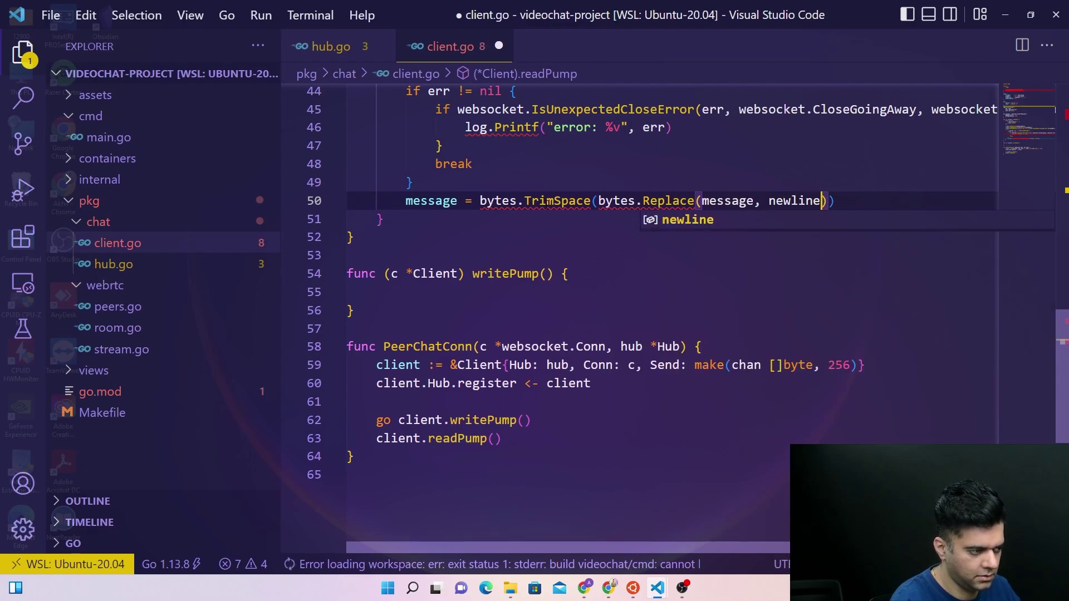
text(, space, )
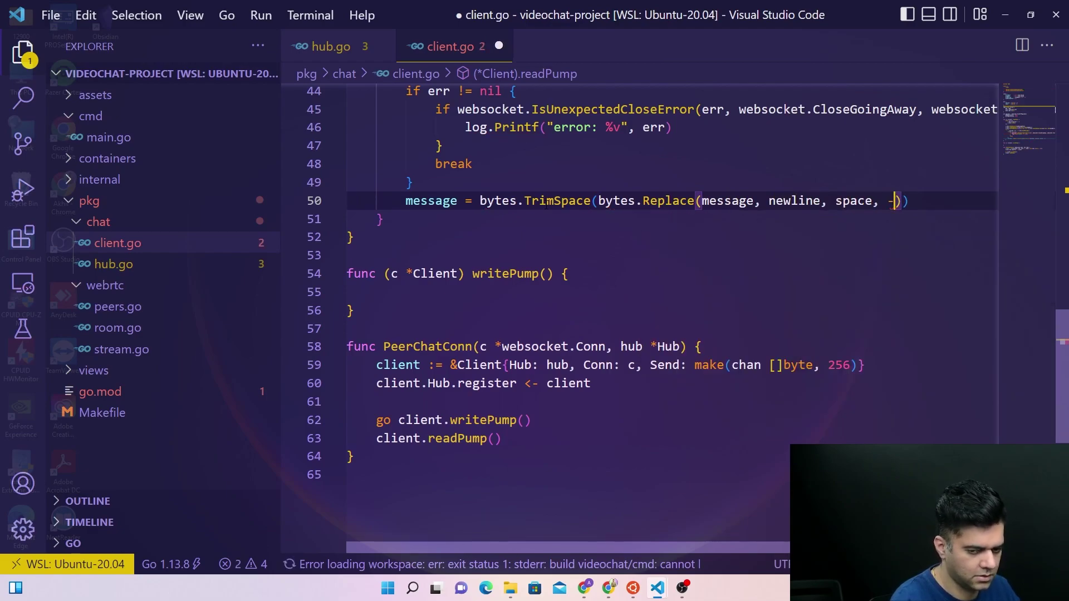
text(-1)
click(942, 198)
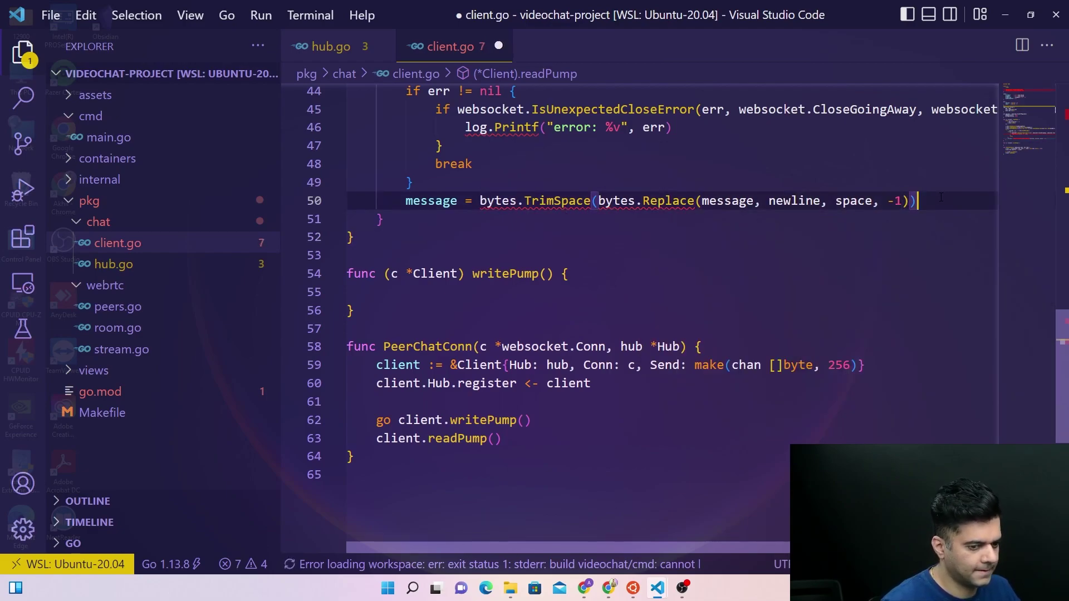
Add 'c.Hub.broadcast <- message' below the trimming line, fixing the broadcast and messaghe typos
key(Return)
text(c.Hub)
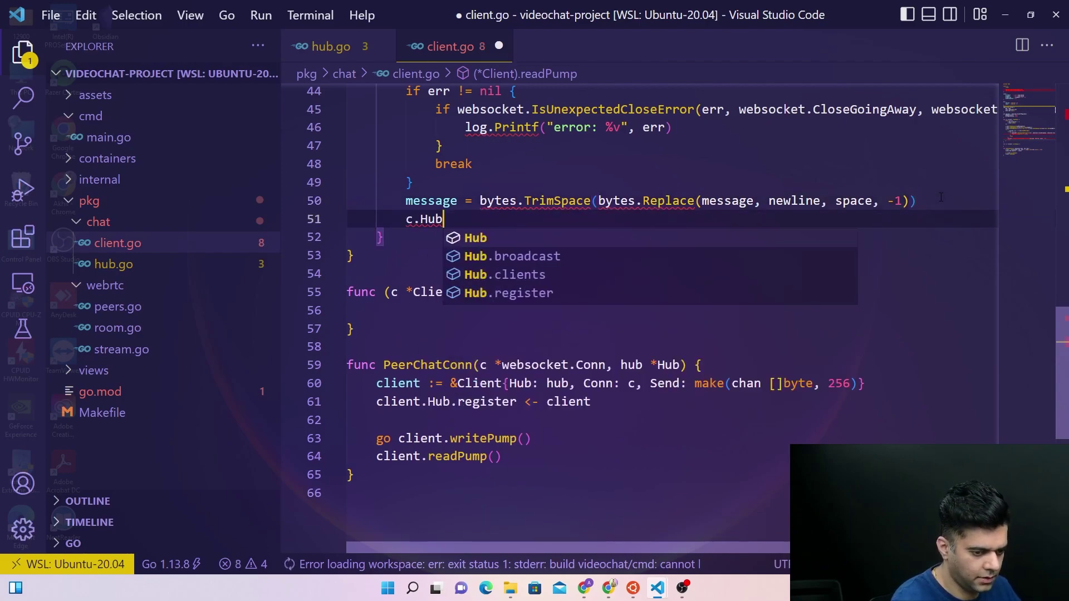
text(.boradc)
key(BackSpace)
key(BackSpace)
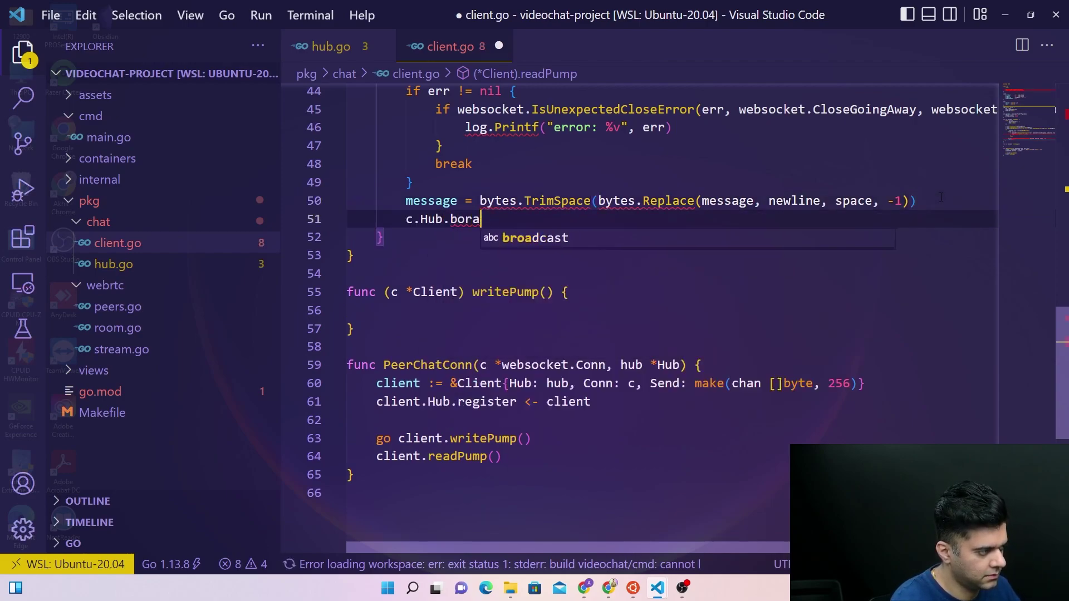
key(BackSpace)
key(BackSpace)
key(BackSpace)
text(roadcas)
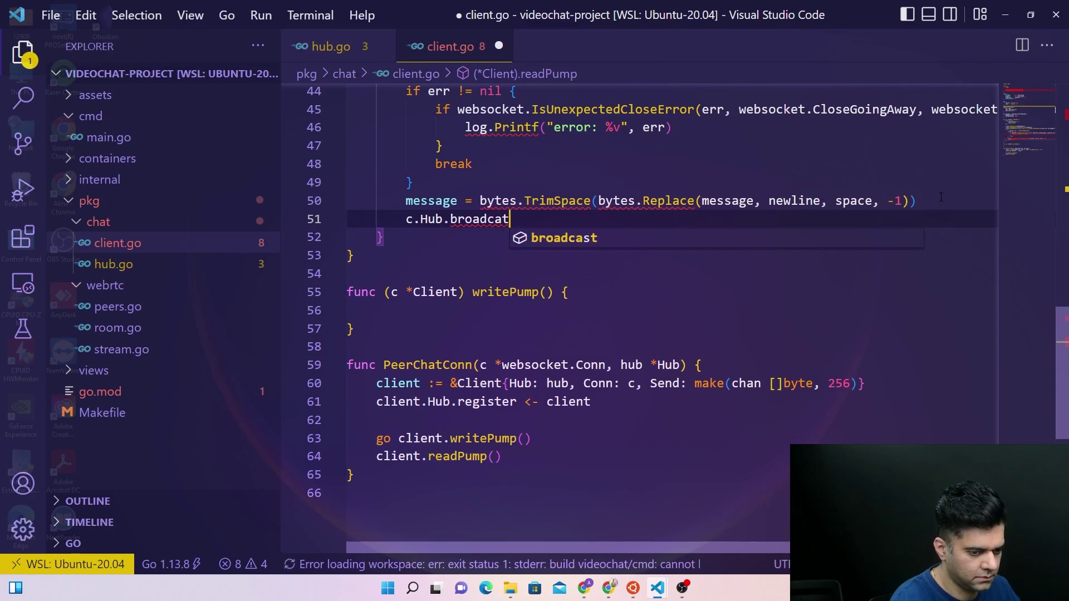
text(t -)
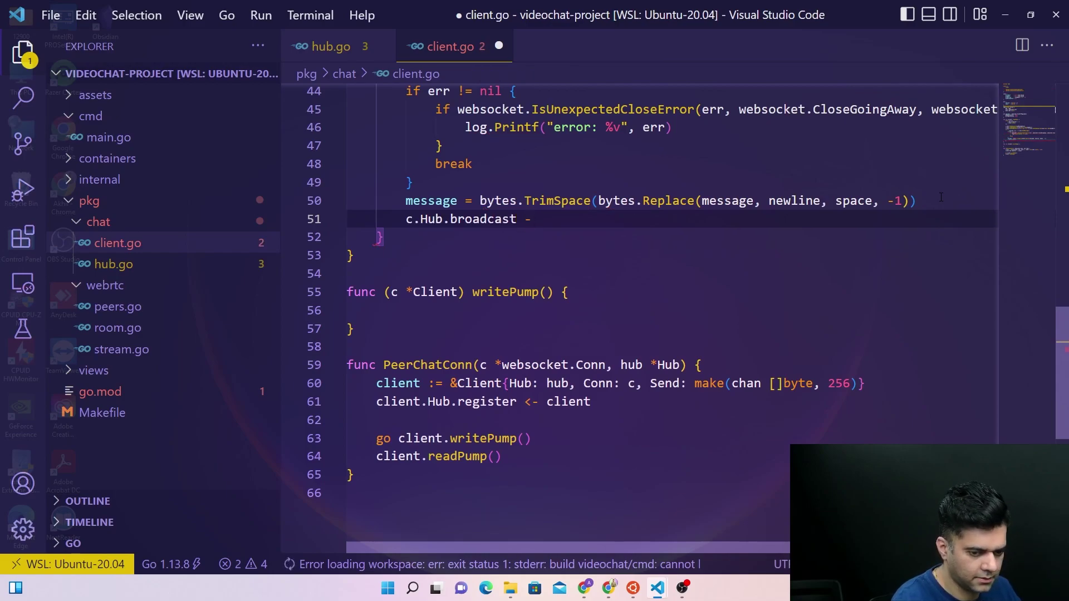
key(BackSpace)
text(<-)
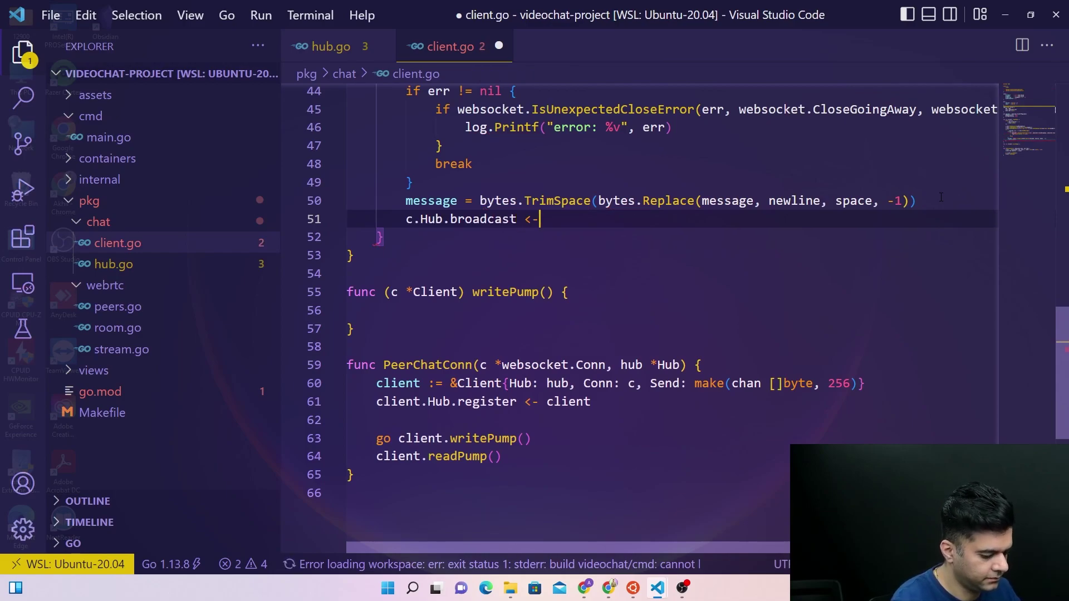
text( messaghe)
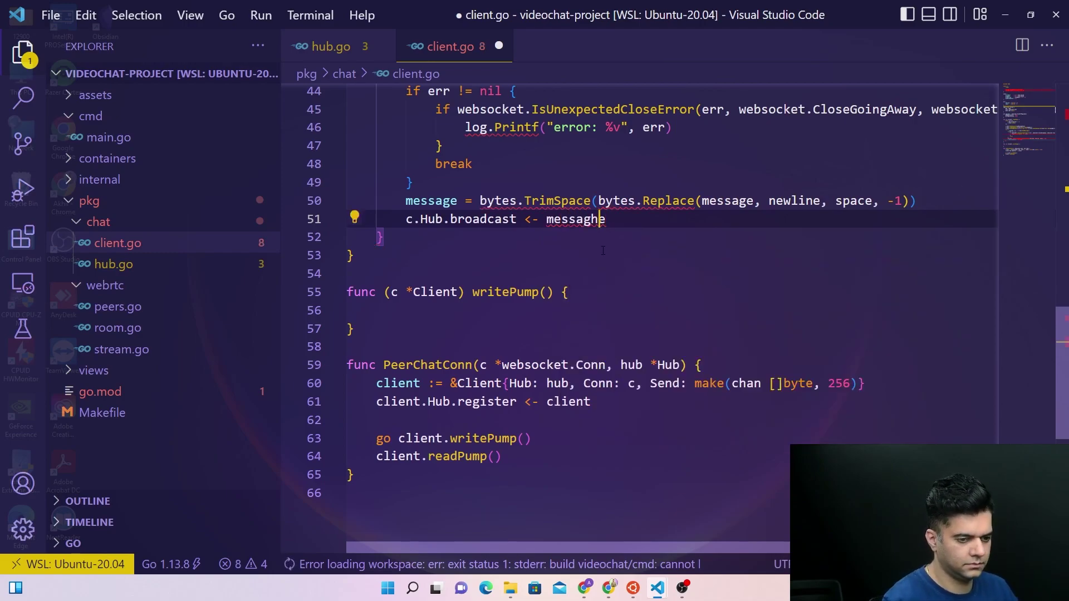
key(BackSpace)
key(BackSpace)
text(e)
click(635, 249)
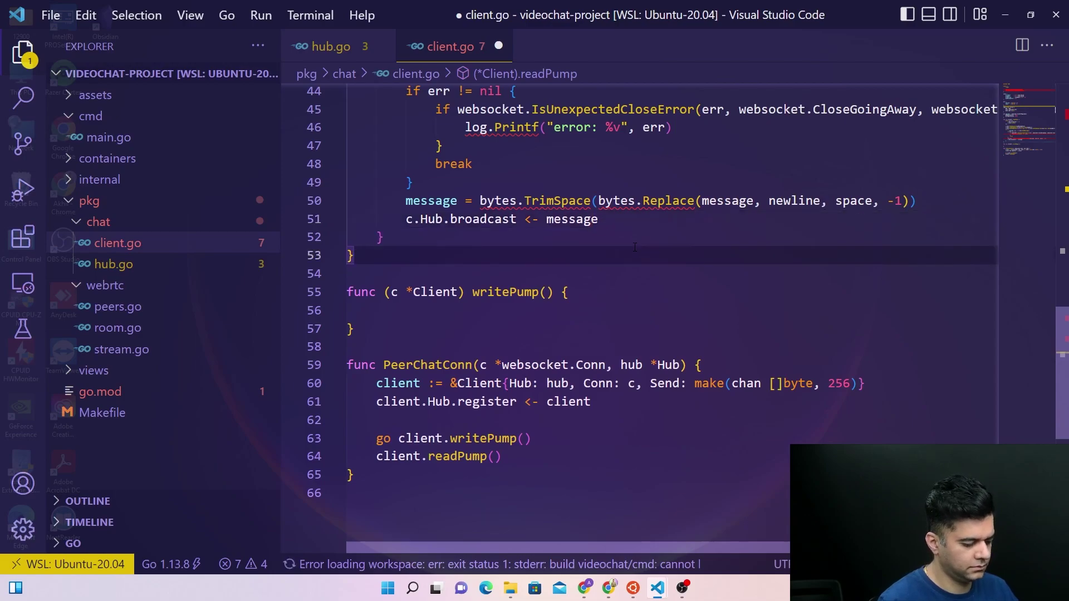
Save client.go so it is auto-formatted and gains the "log" import
key(Up)
key(Up)
key(Up)
key(End)
key(shift+Up)
key(shift+End)
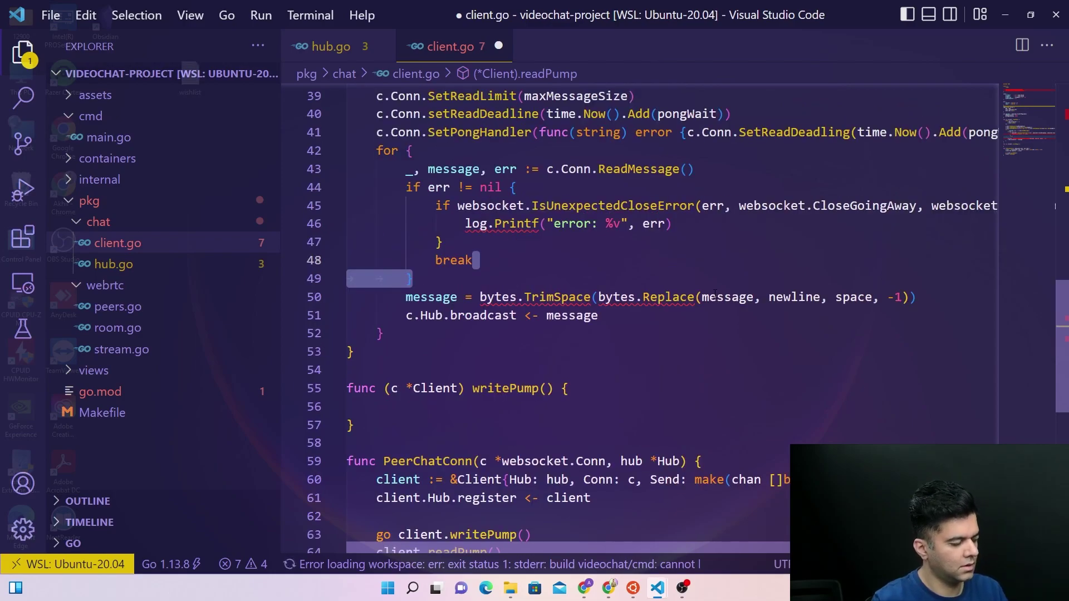
click(612, 250)
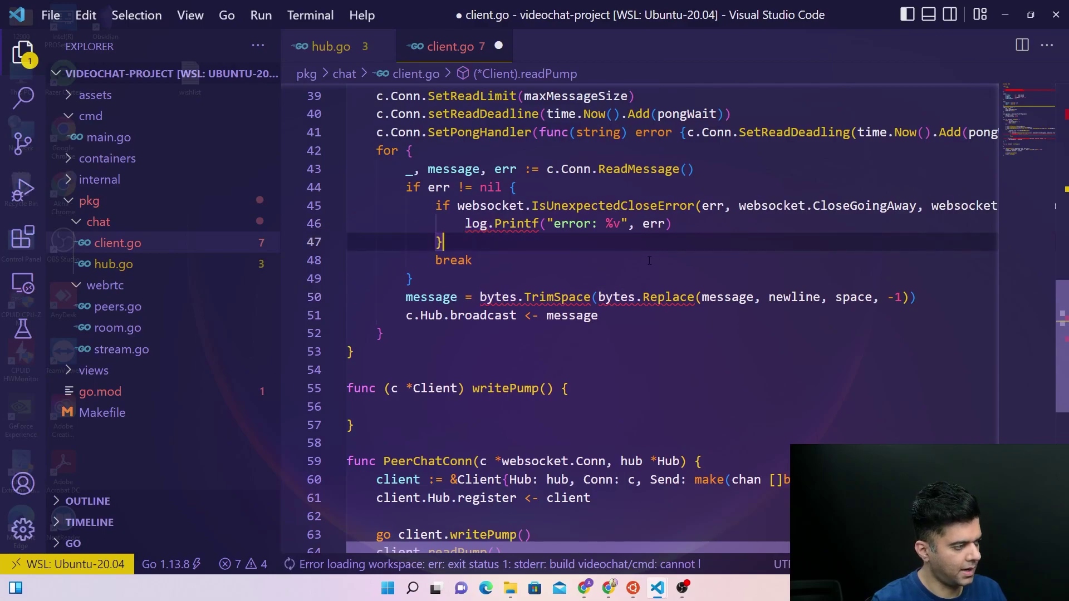
key(ctrl+s)
scroll(648, 271, up, 12)
scroll(411, 108, up, 2)
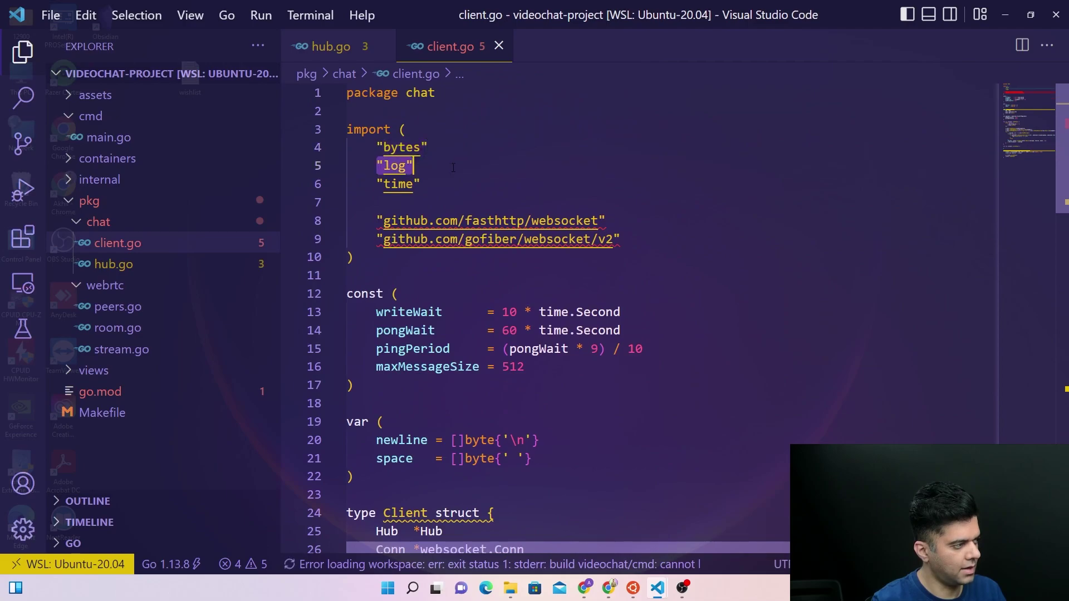
scroll(572, 209, down, 7)
scroll(573, 209, down, 5)
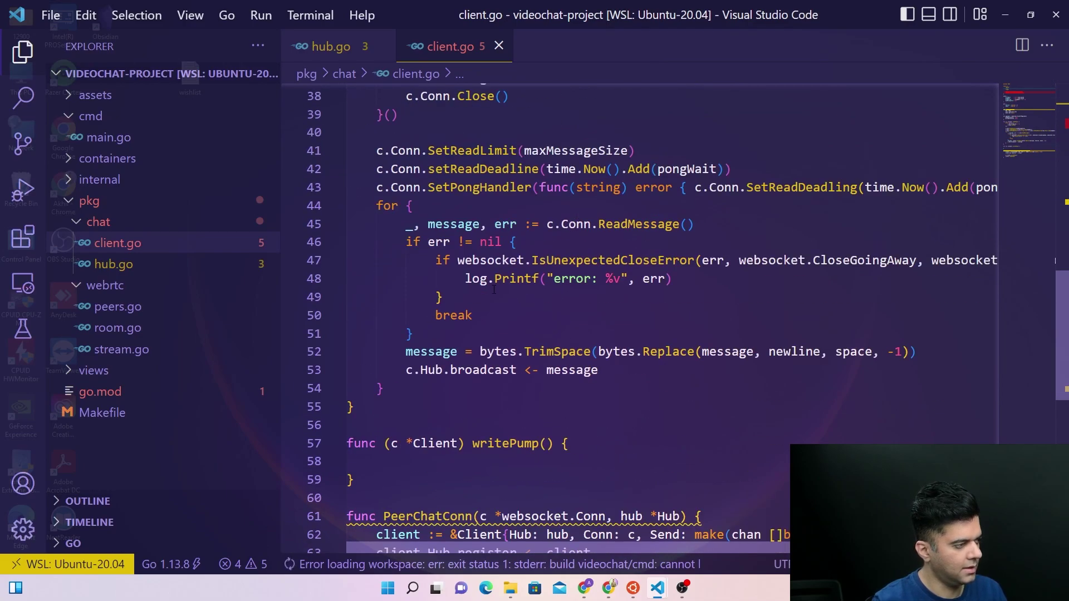
scroll(544, 347, up, 1)
scroll(544, 346, up, 3)
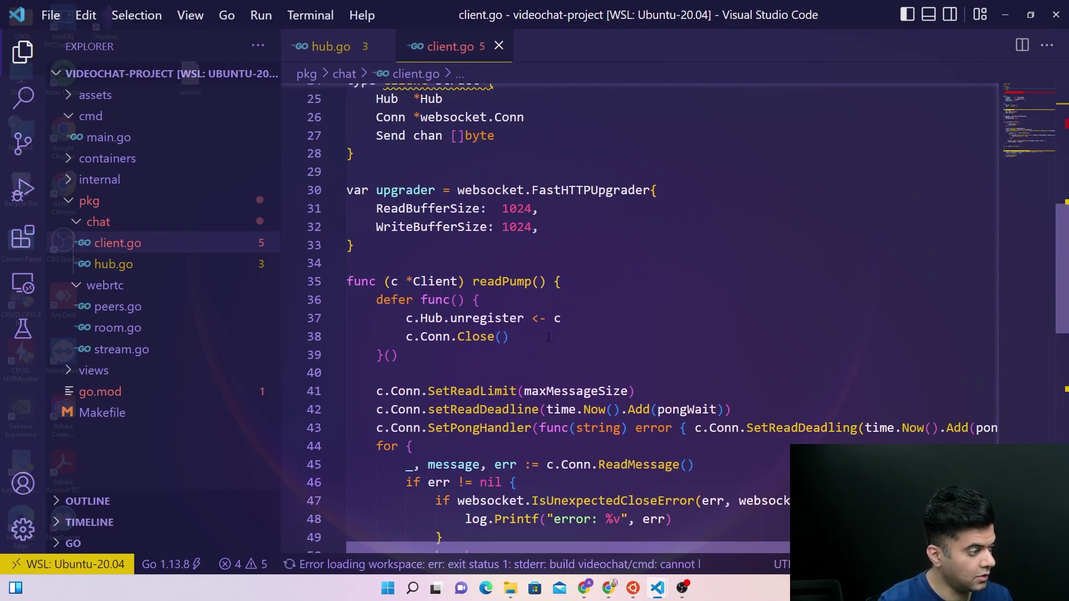
scroll(544, 346, down, 8)
Review PeerChatConn, the upgrader, the newline and space variables, and writePump
click(427, 275)
scroll(423, 202, up, 5)
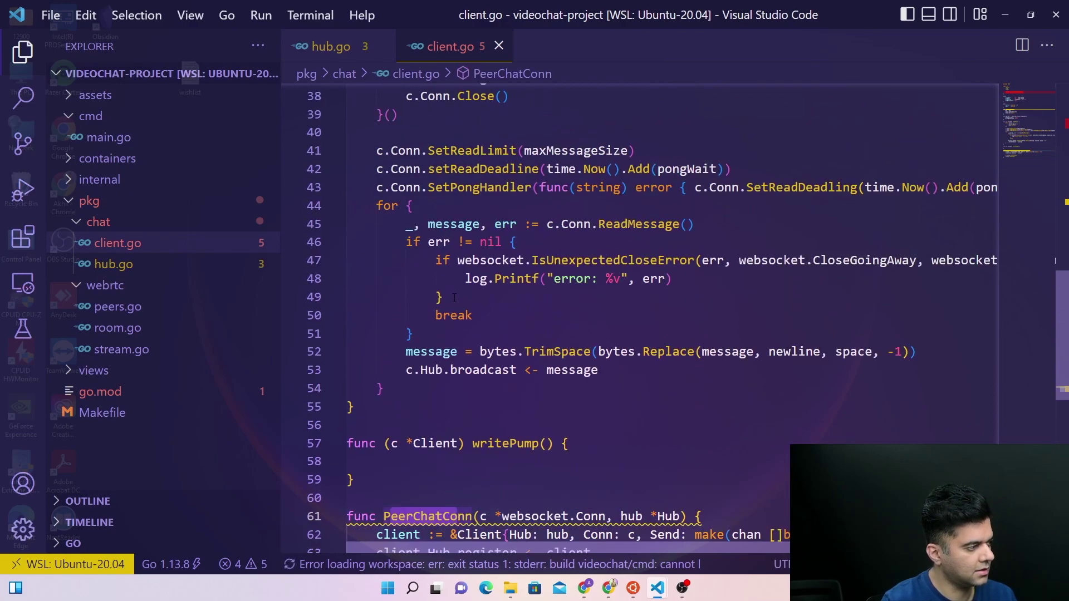
scroll(423, 202, up, 3)
scroll(467, 338, up, 1)
scroll(467, 338, up, 2)
drag(500, 425, 530, 425)
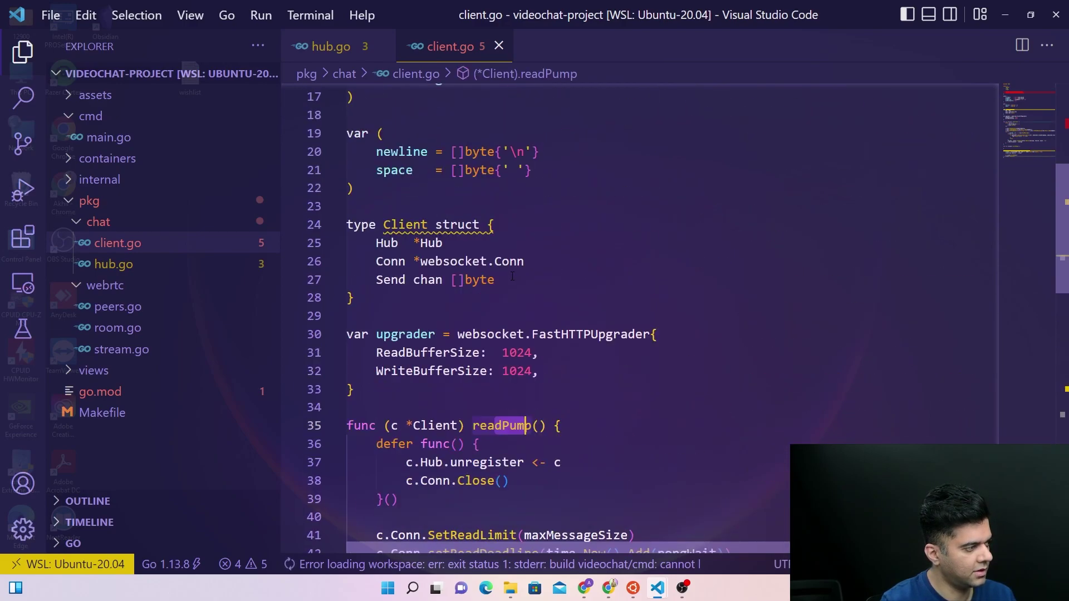
drag(376, 335, 539, 370)
scroll(540, 371, up, 1)
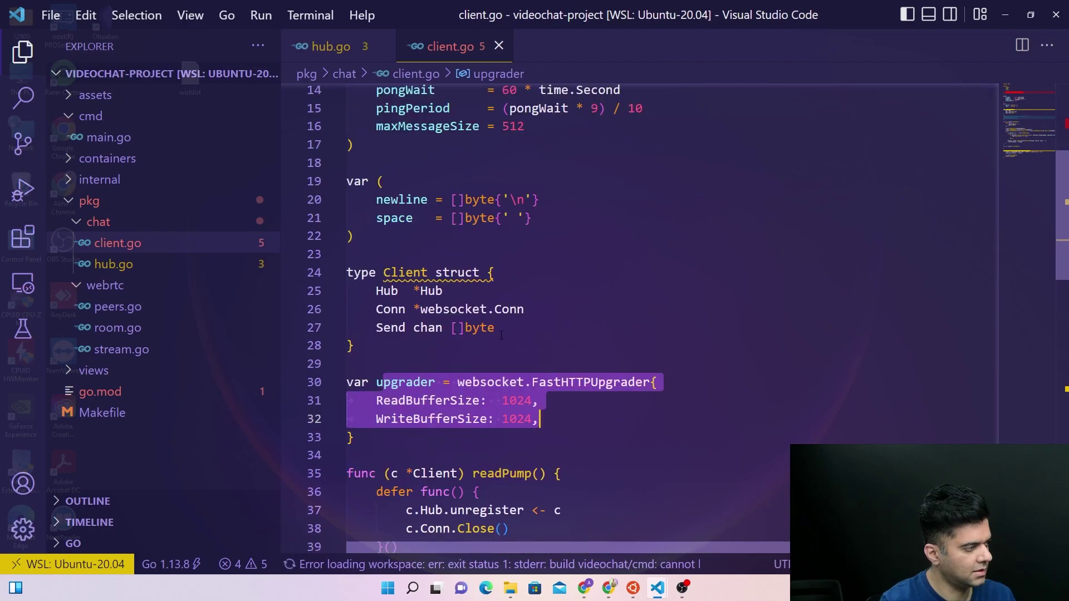
scroll(540, 371, up, 2)
drag(383, 277, 353, 333)
click(353, 333)
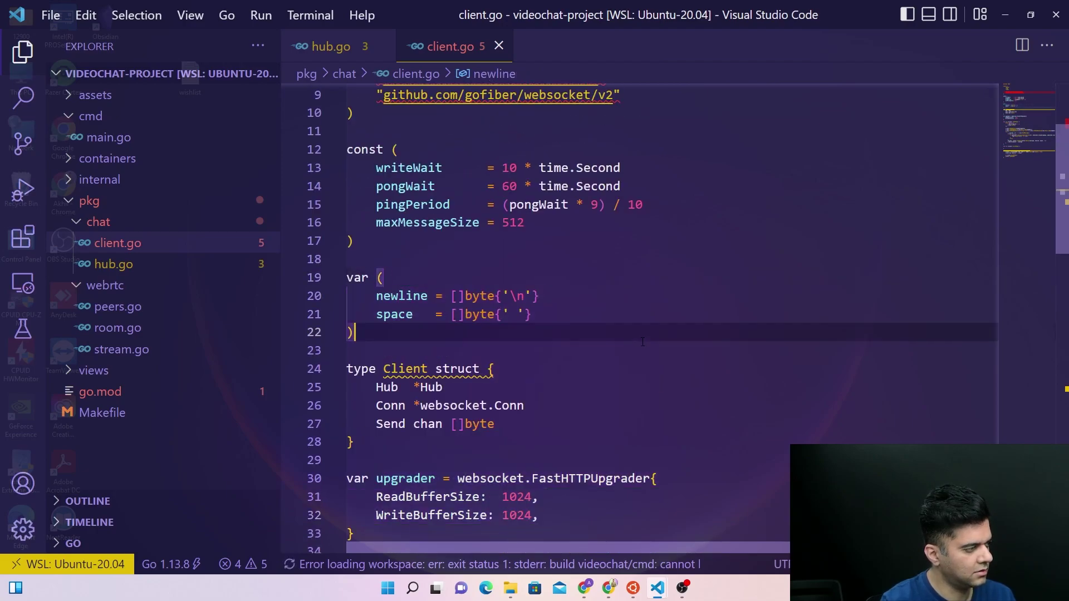
click(599, 296)
click(594, 314)
scroll(593, 312, down, 3)
scroll(594, 313, down, 3)
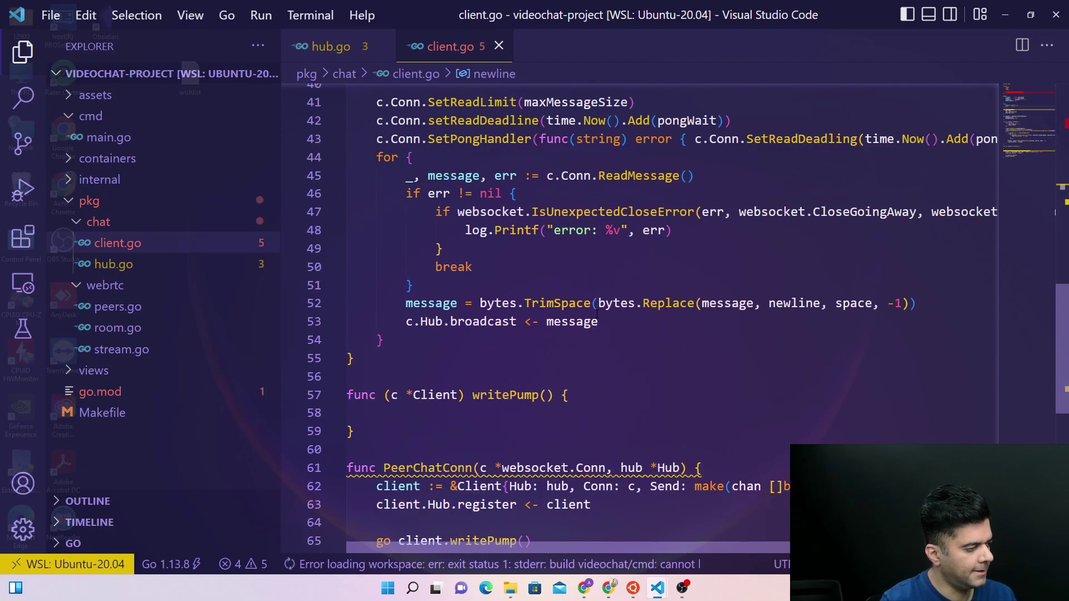
scroll(594, 313, down, 2)
click(495, 220)
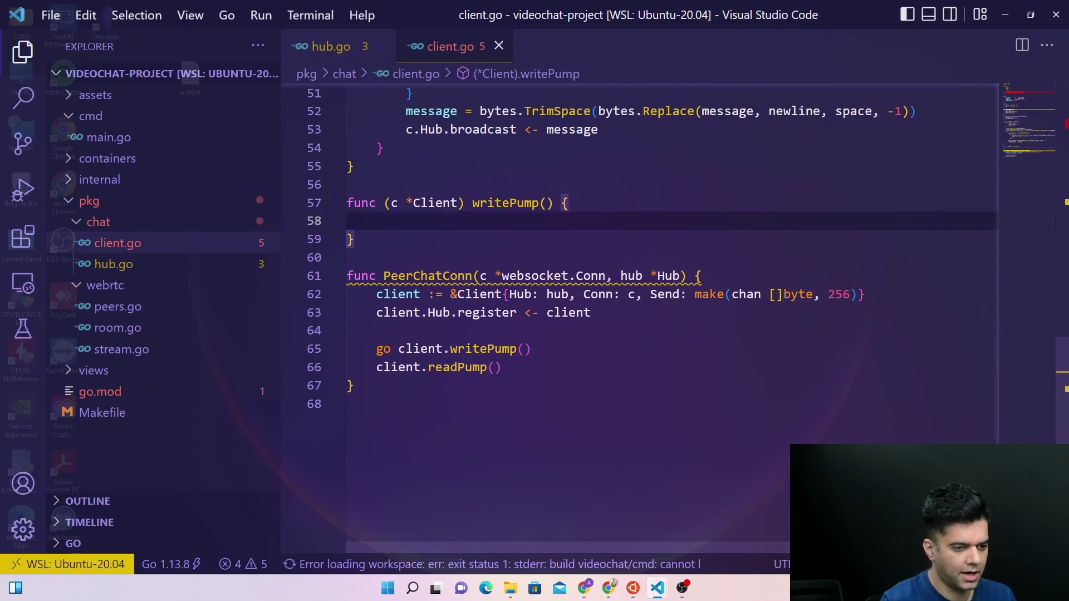
scroll(540, 192, up, 3)
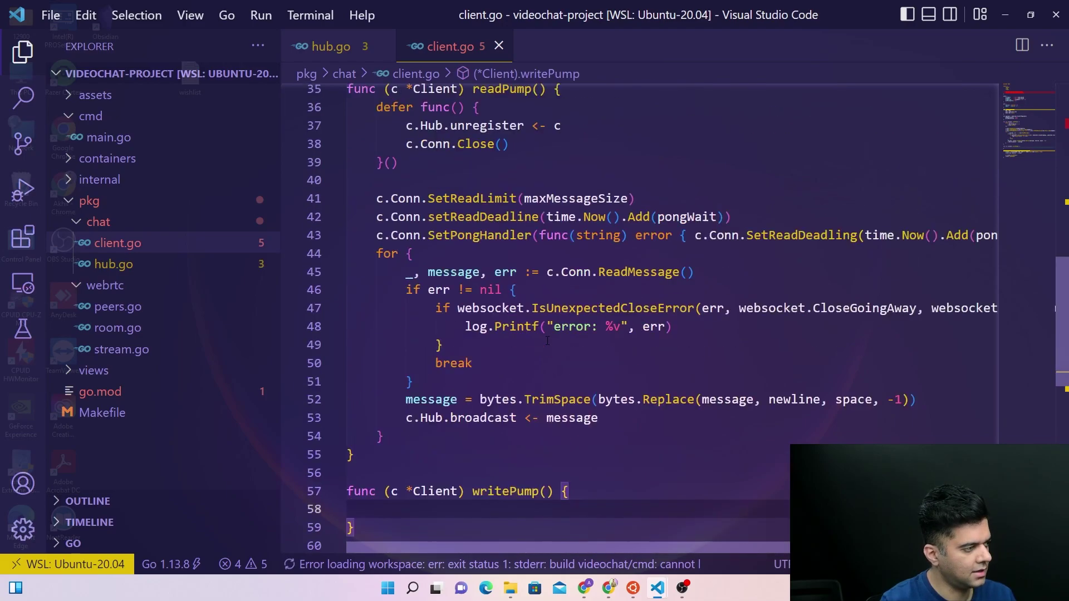
scroll(540, 191, up, 3)
scroll(539, 192, up, 2)
scroll(540, 192, up, 2)
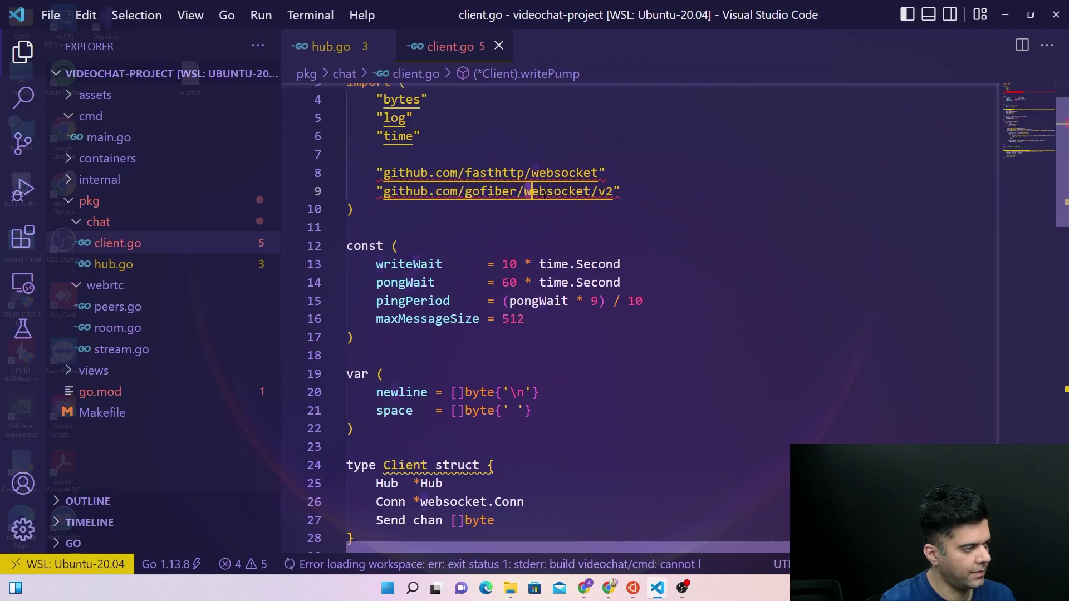
Delete the github.com/gofiber/websocket/v2 import and its leftover blank line
click(535, 191)
drag(526, 173, 572, 173)
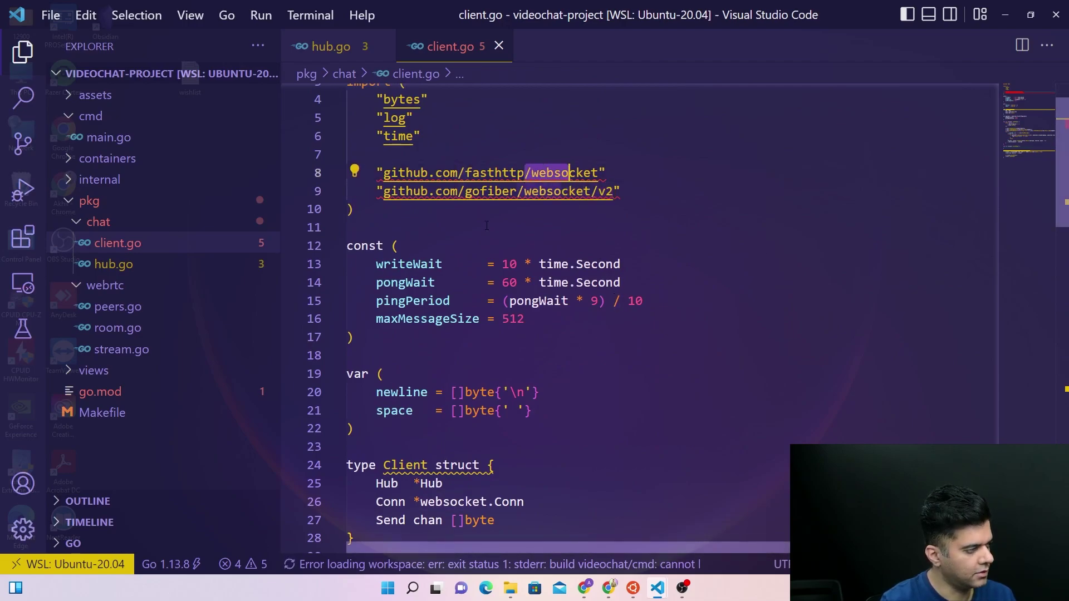
mouse_move(380, 191)
mouse_down()
mouse_move(645, 205)
mouse_move(378, 192)
mouse_up()
key(BackSpace)
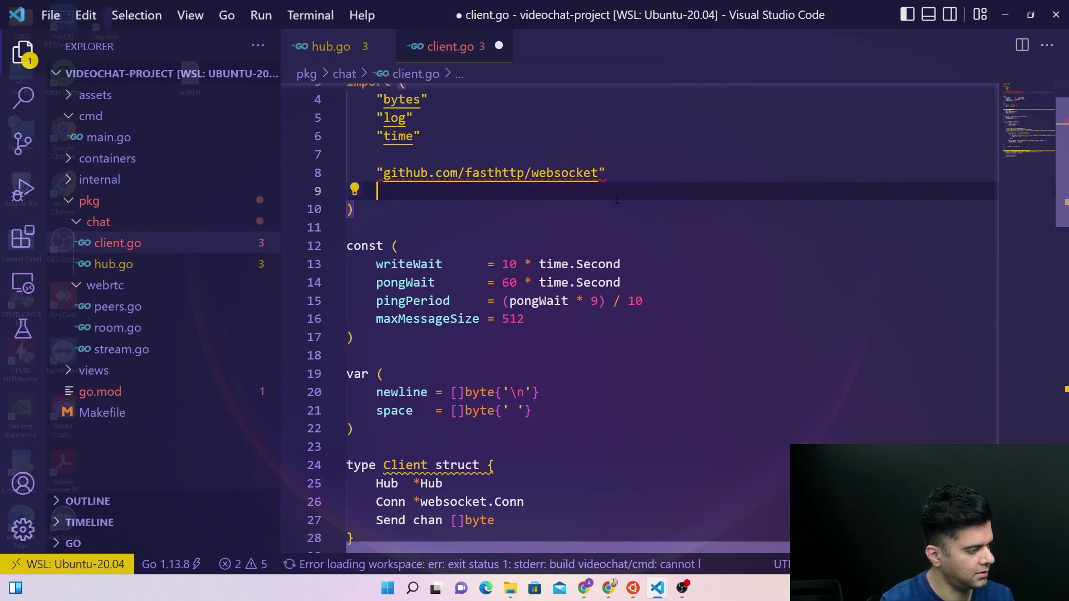
key(BackSpace)
key(Delete)
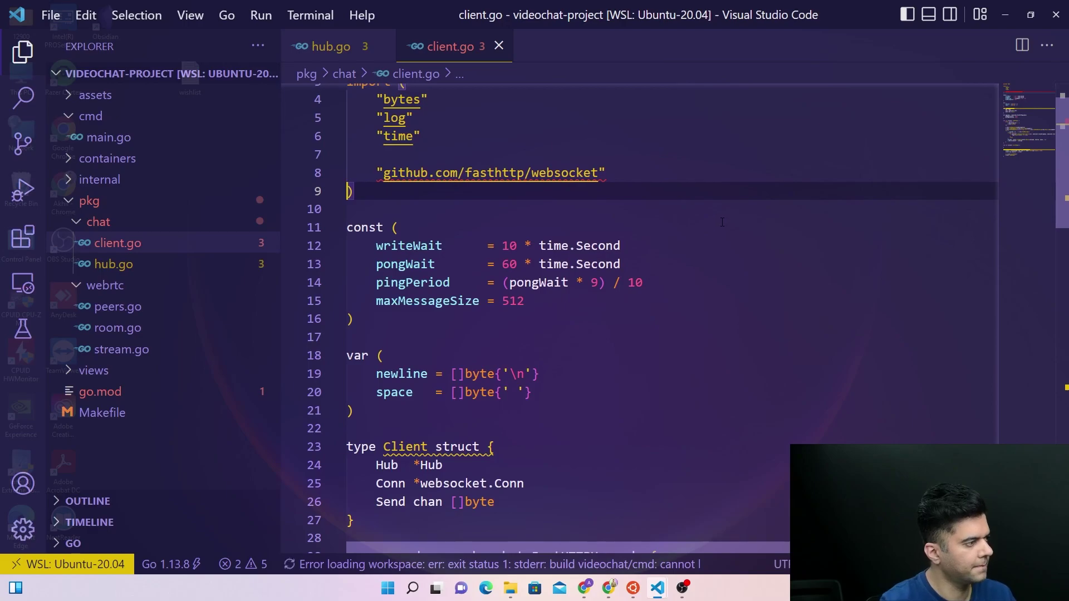
scroll(709, 223, down, 5)
scroll(727, 227, down, 3)
scroll(738, 231, down, 2)
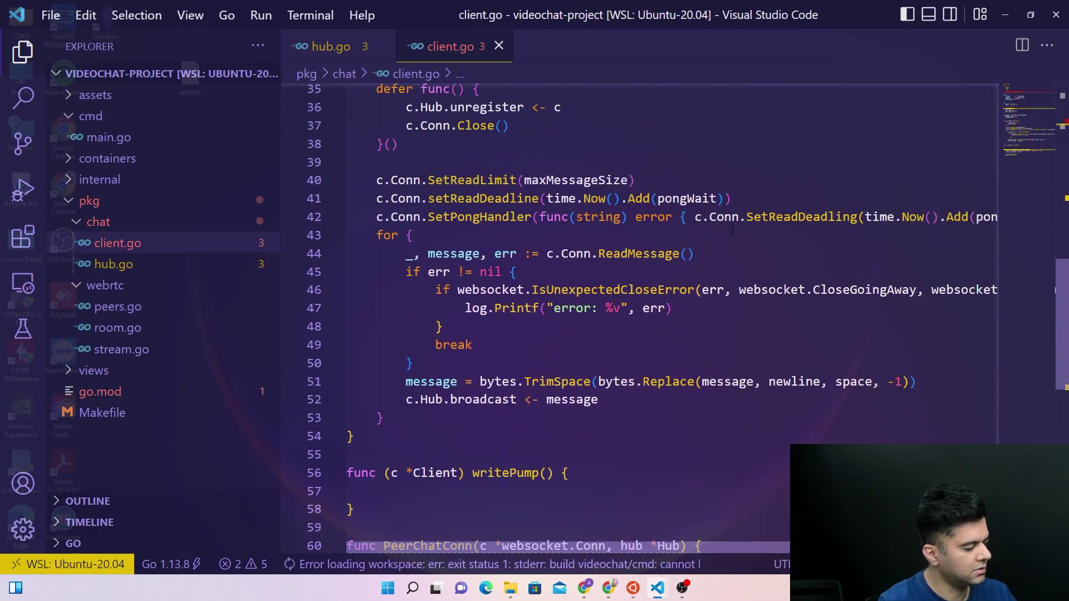
scroll(728, 242, down, 3)
scroll(725, 263, down, 3)
scroll(721, 277, down, 1)
click(720, 281)
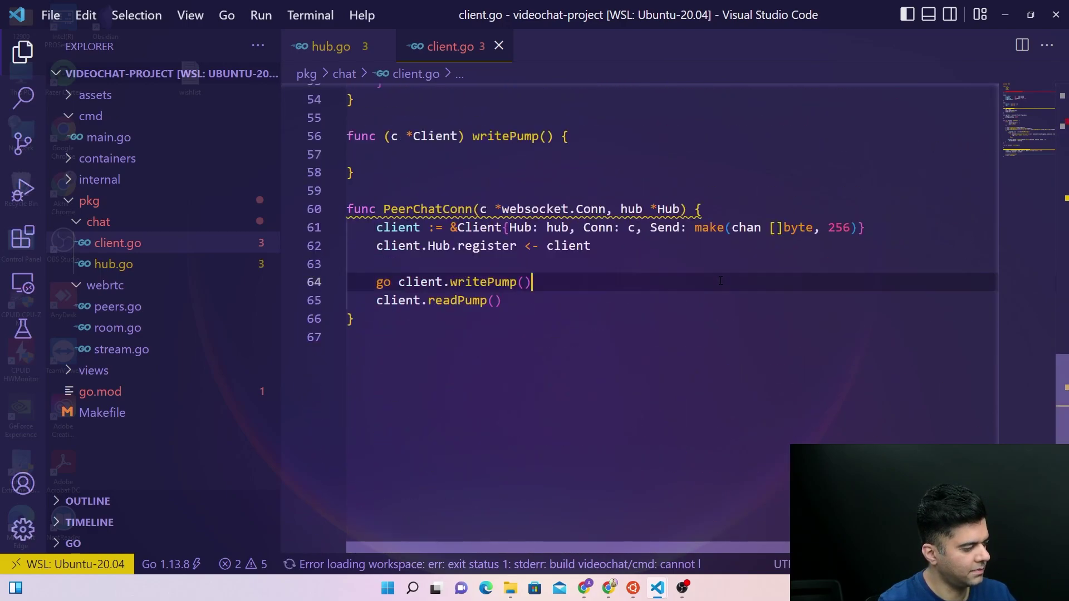
click(734, 265)
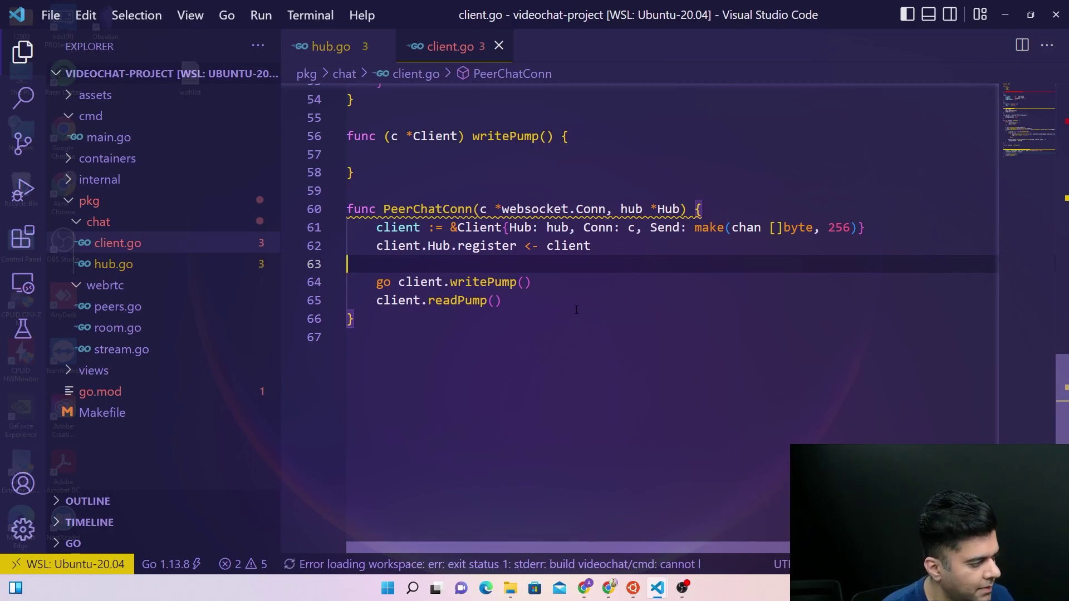
scroll(552, 304, up, 4)
scroll(578, 306, up, 1)
scroll(577, 306, up, 2)
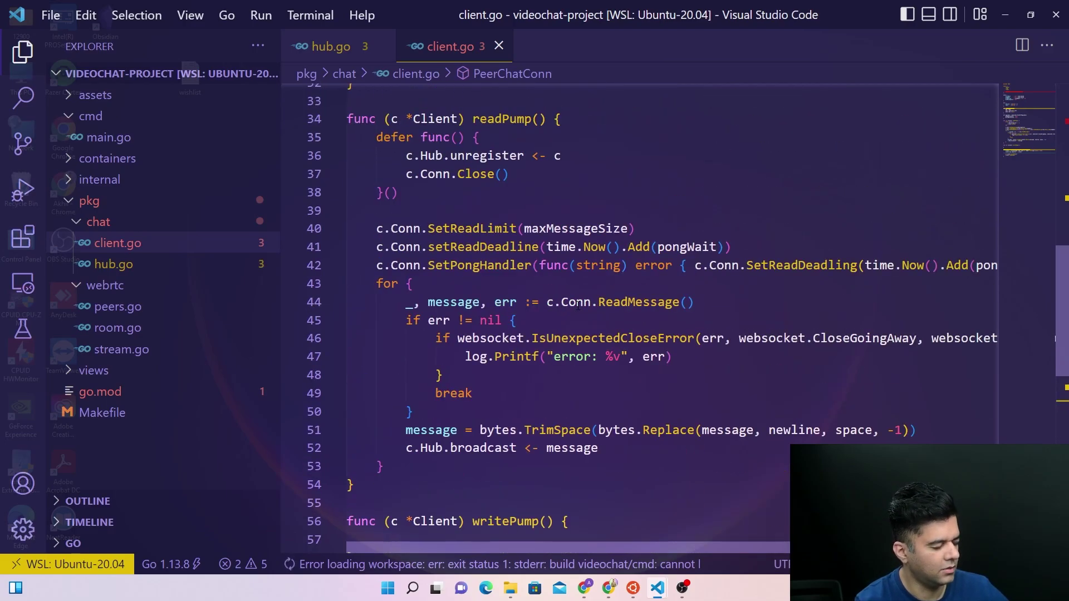
scroll(577, 307, up, 2)
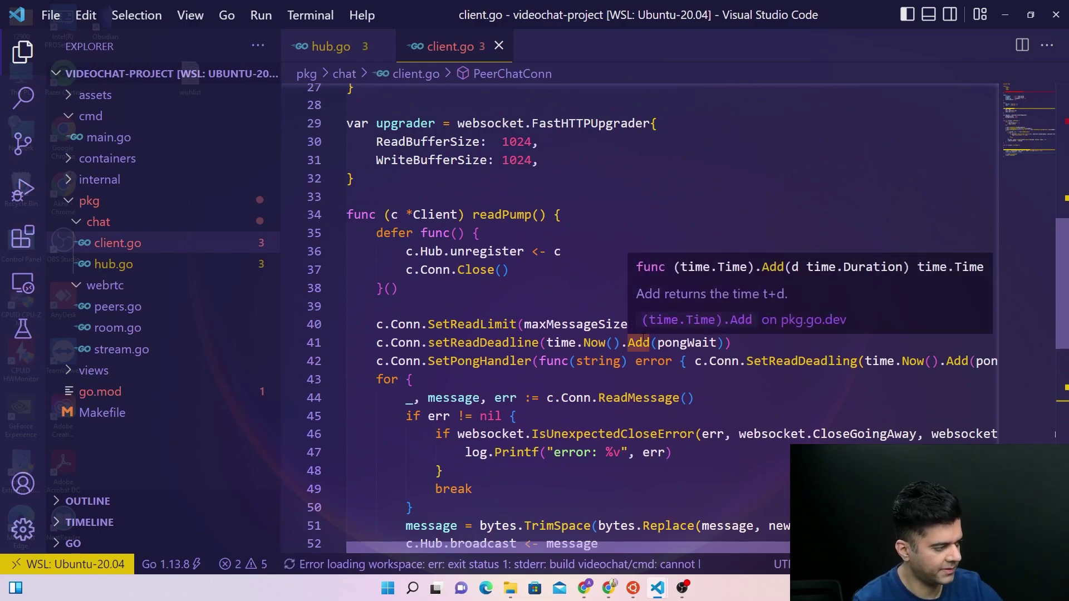
scroll(736, 385, down, 1)
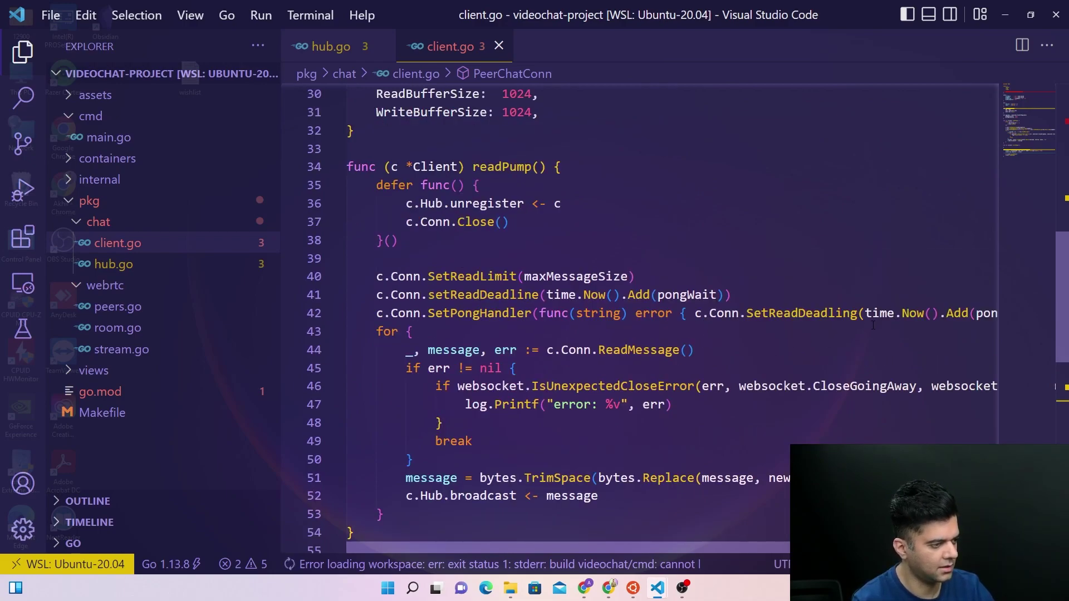
Change SetReadDeadling to SetReadDeadline on line 42 and save client.go
click(859, 313)
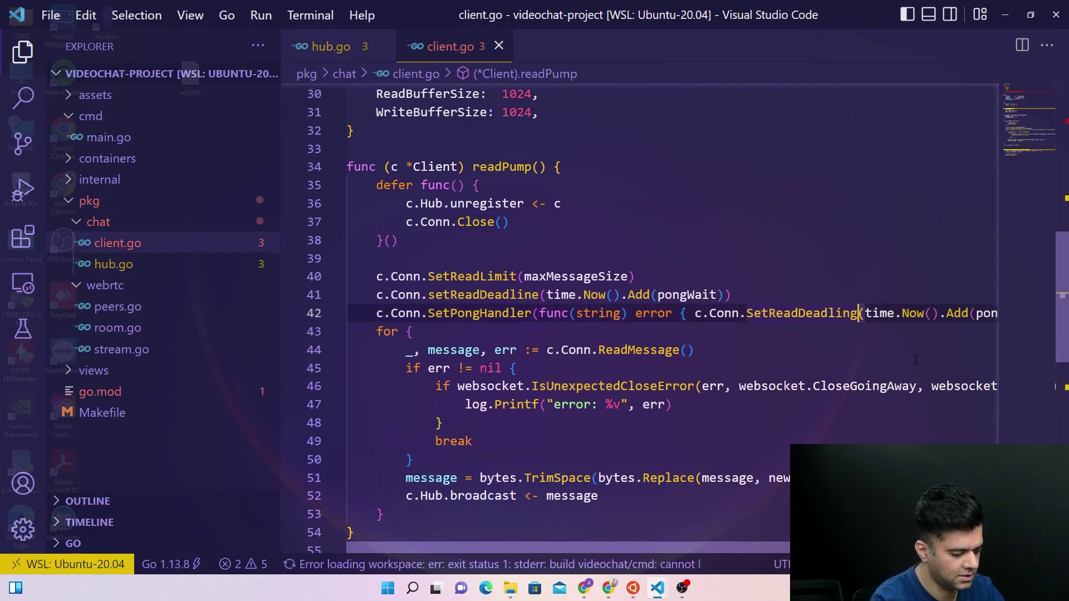
key(BackSpace)
text(e)
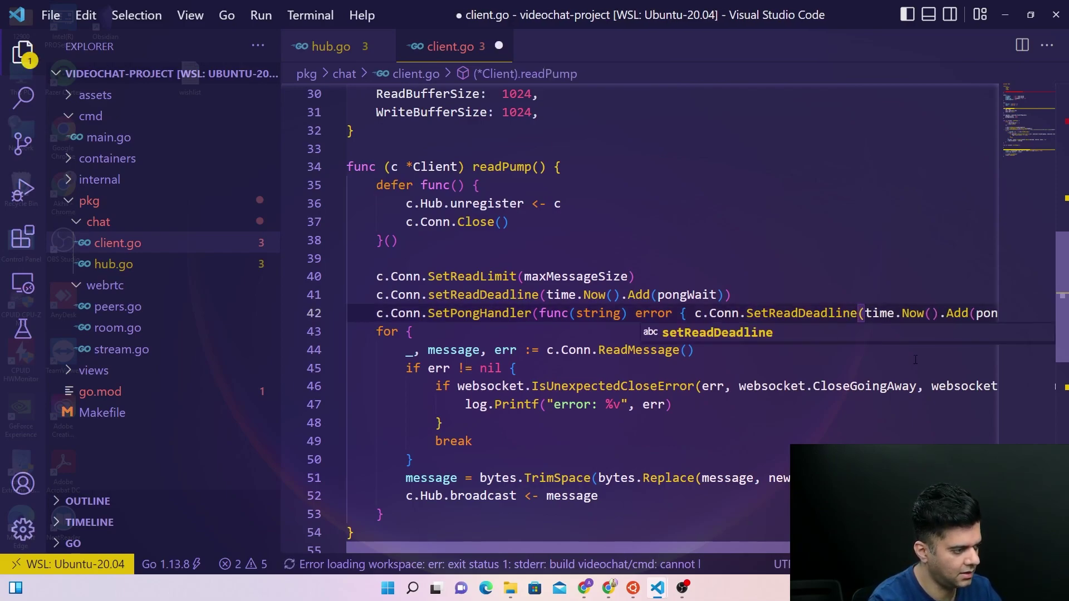
key(ctrl+s)
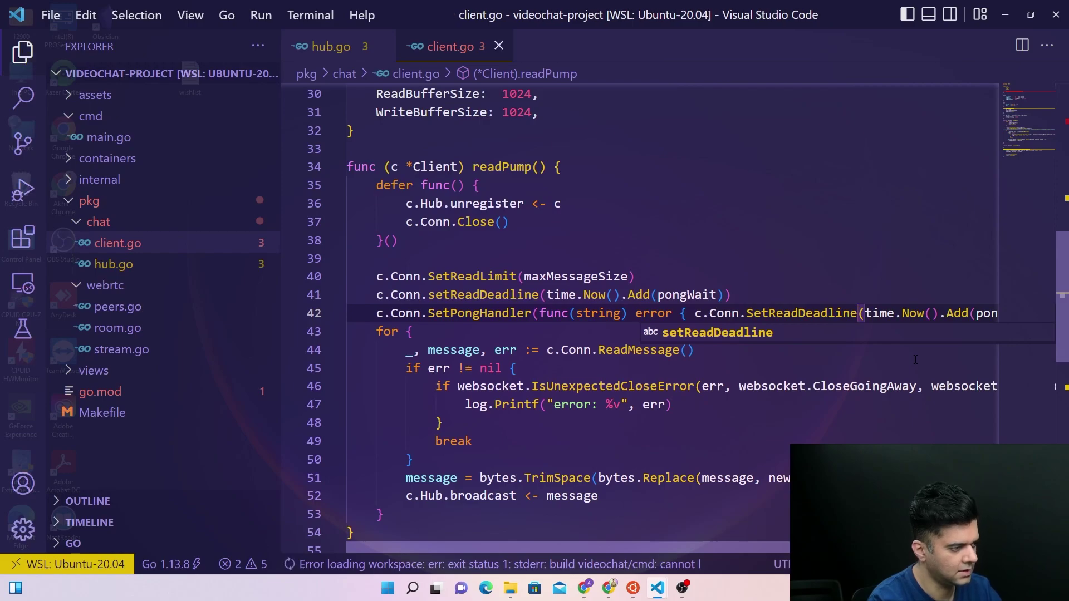
click(835, 257)
scroll(822, 277, down, 5)
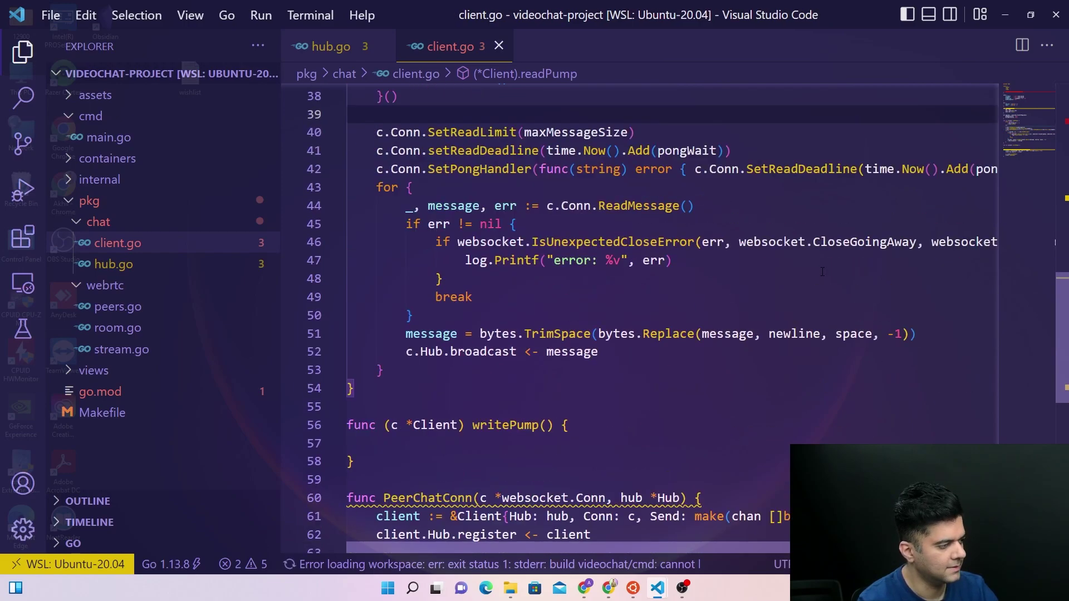
scroll(823, 277, down, 3)
scroll(822, 277, up, 2)
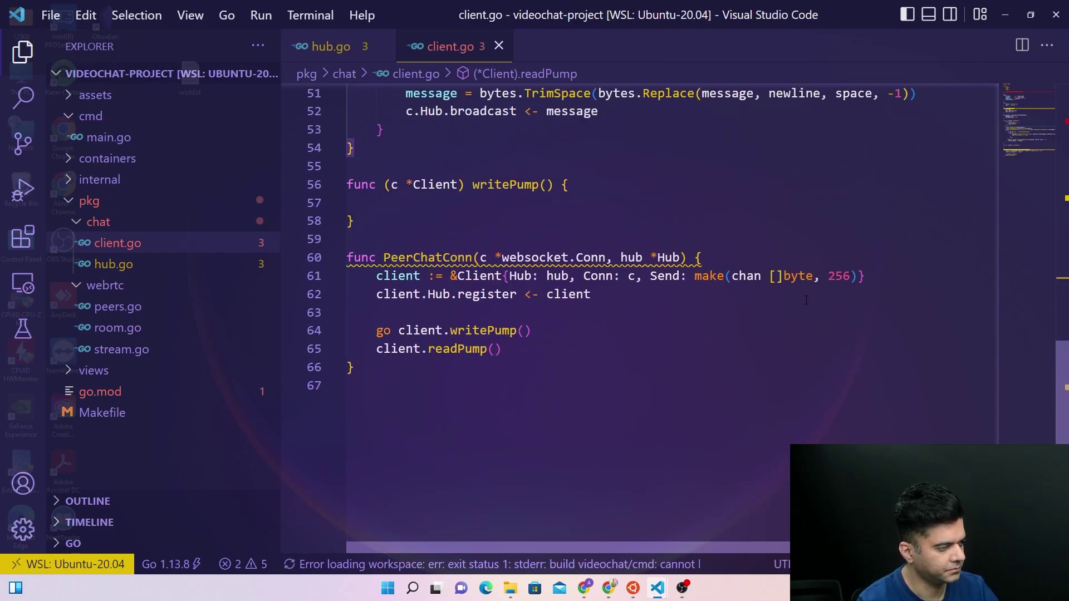
click(806, 299)
click(806, 310)
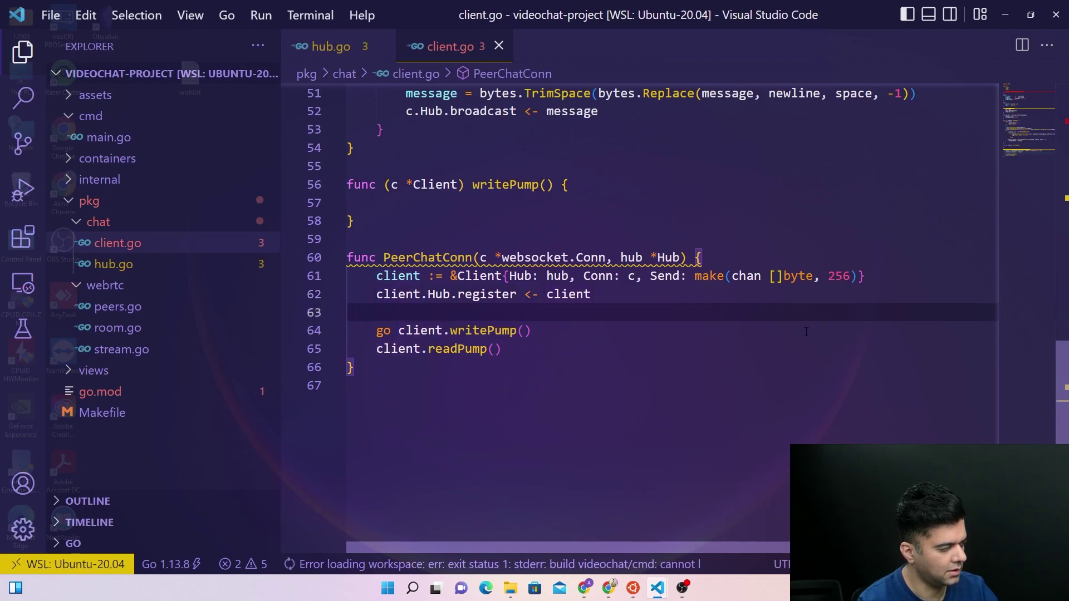
click(806, 331)
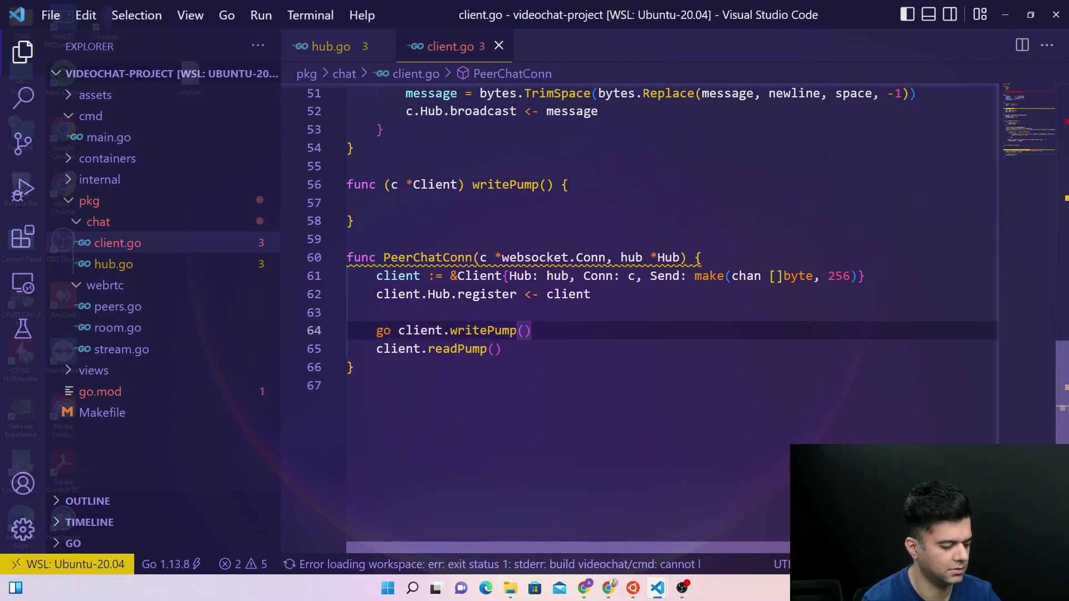